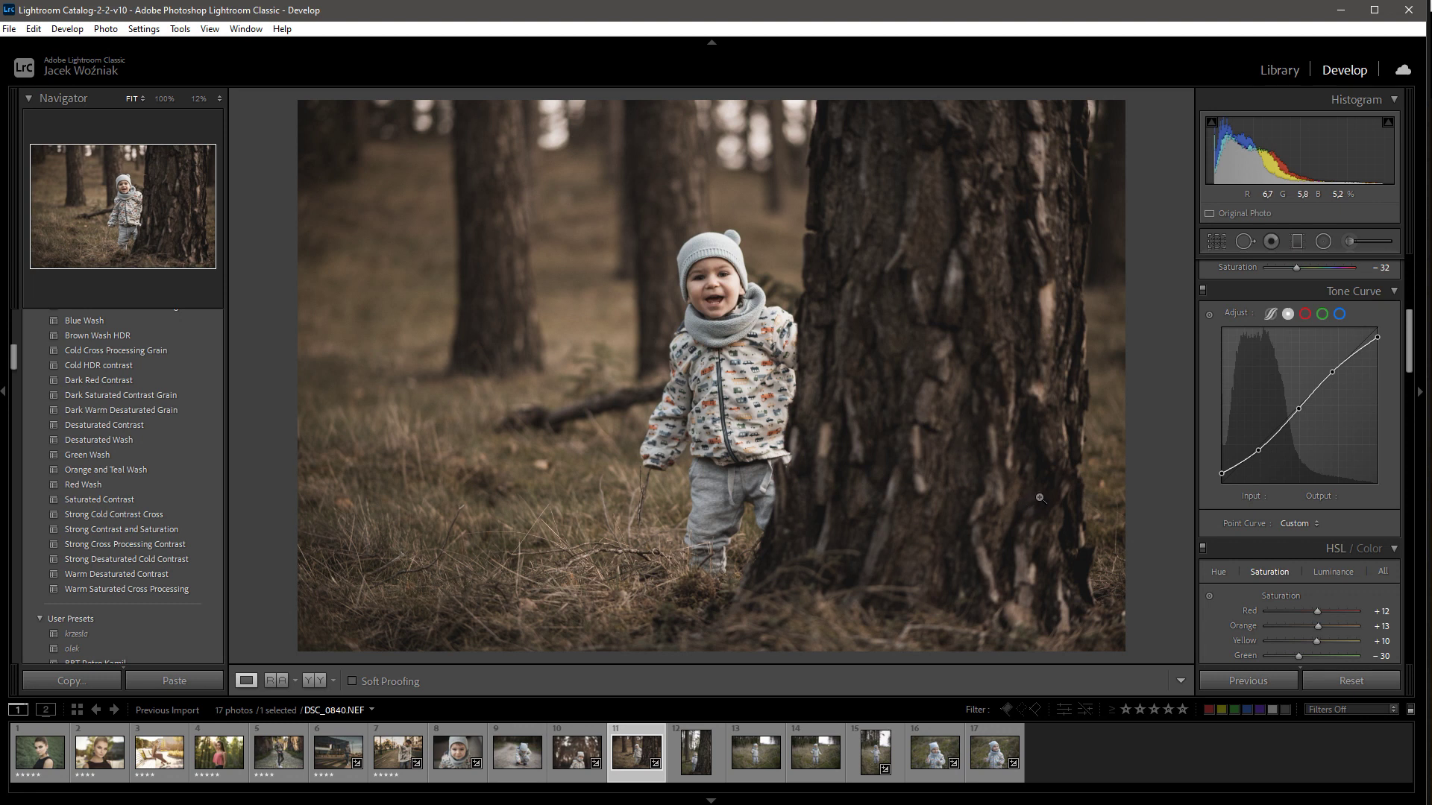
Compare the toddler photo with its original, then browse to the crosswalk portrait _DSC8699.jpg.
key("backslash")
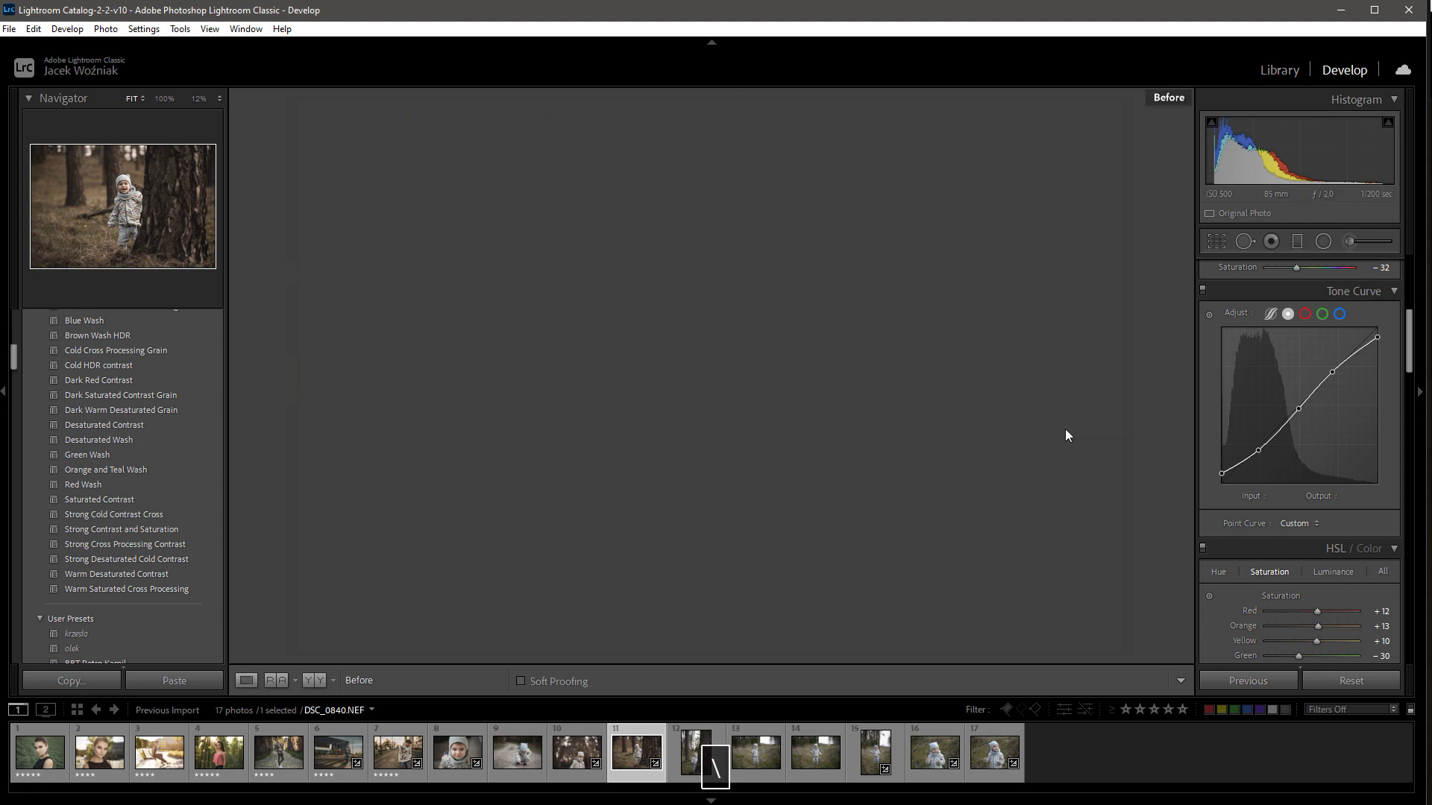
key("backslash")
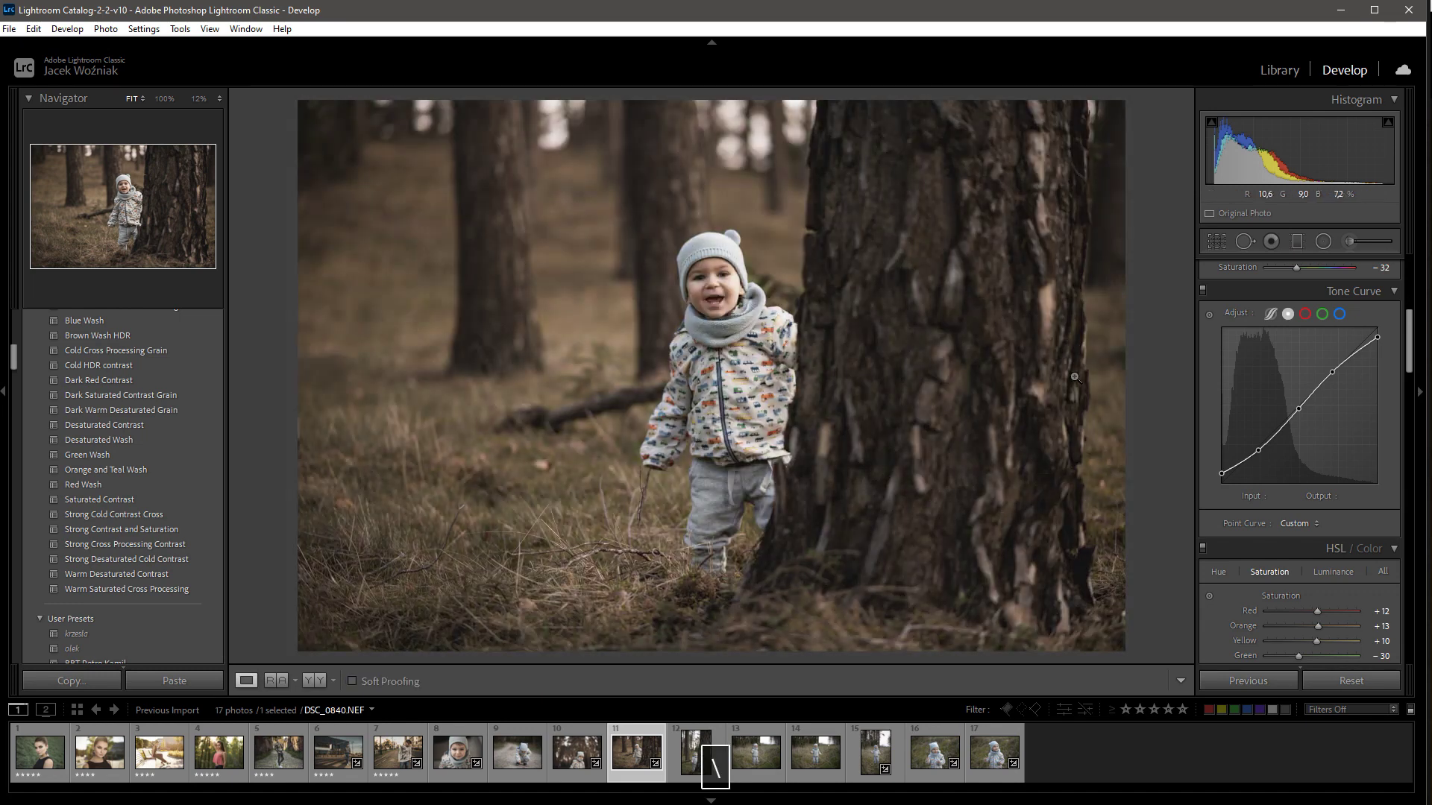
left_click(574, 757)
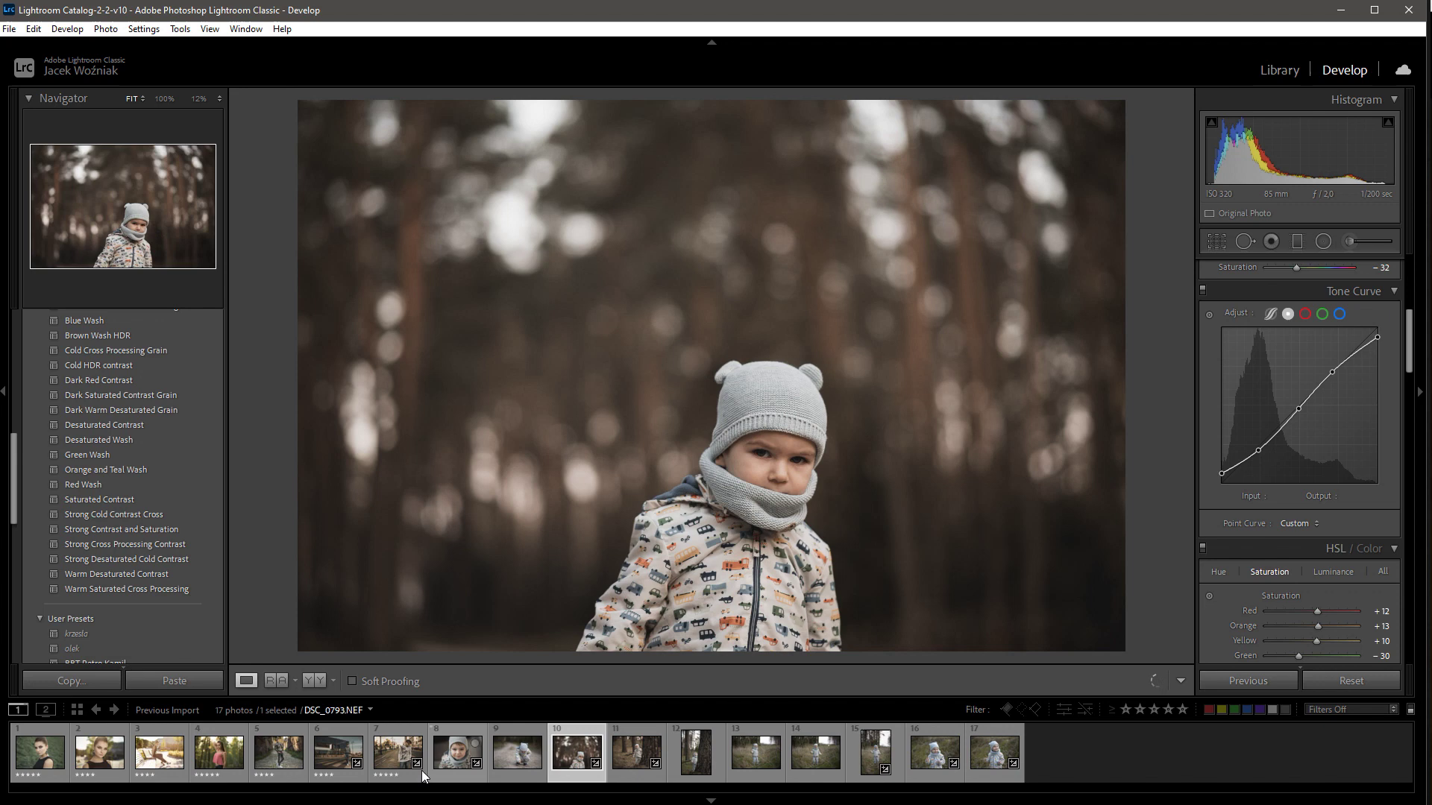
left_click(393, 757)
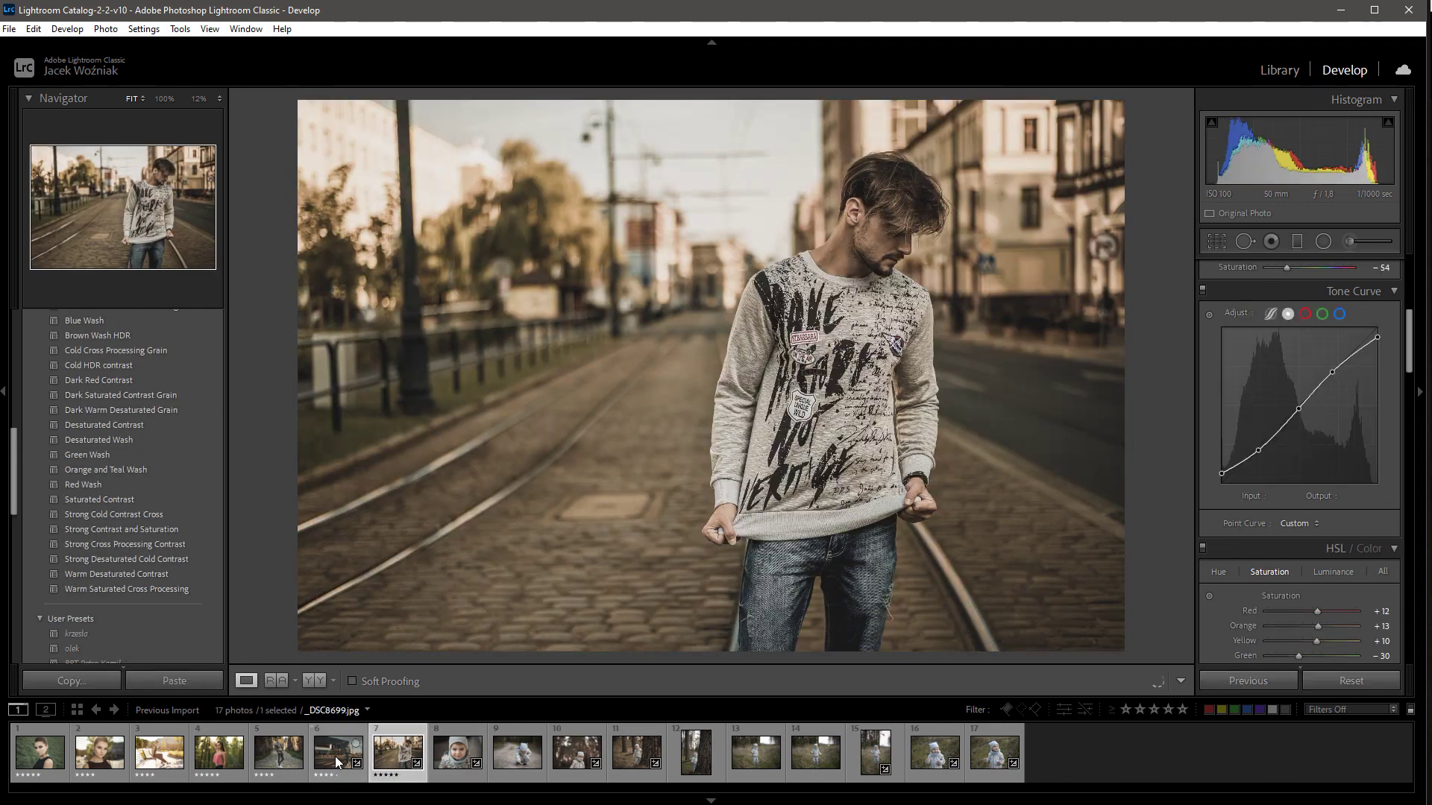
left_click(334, 756)
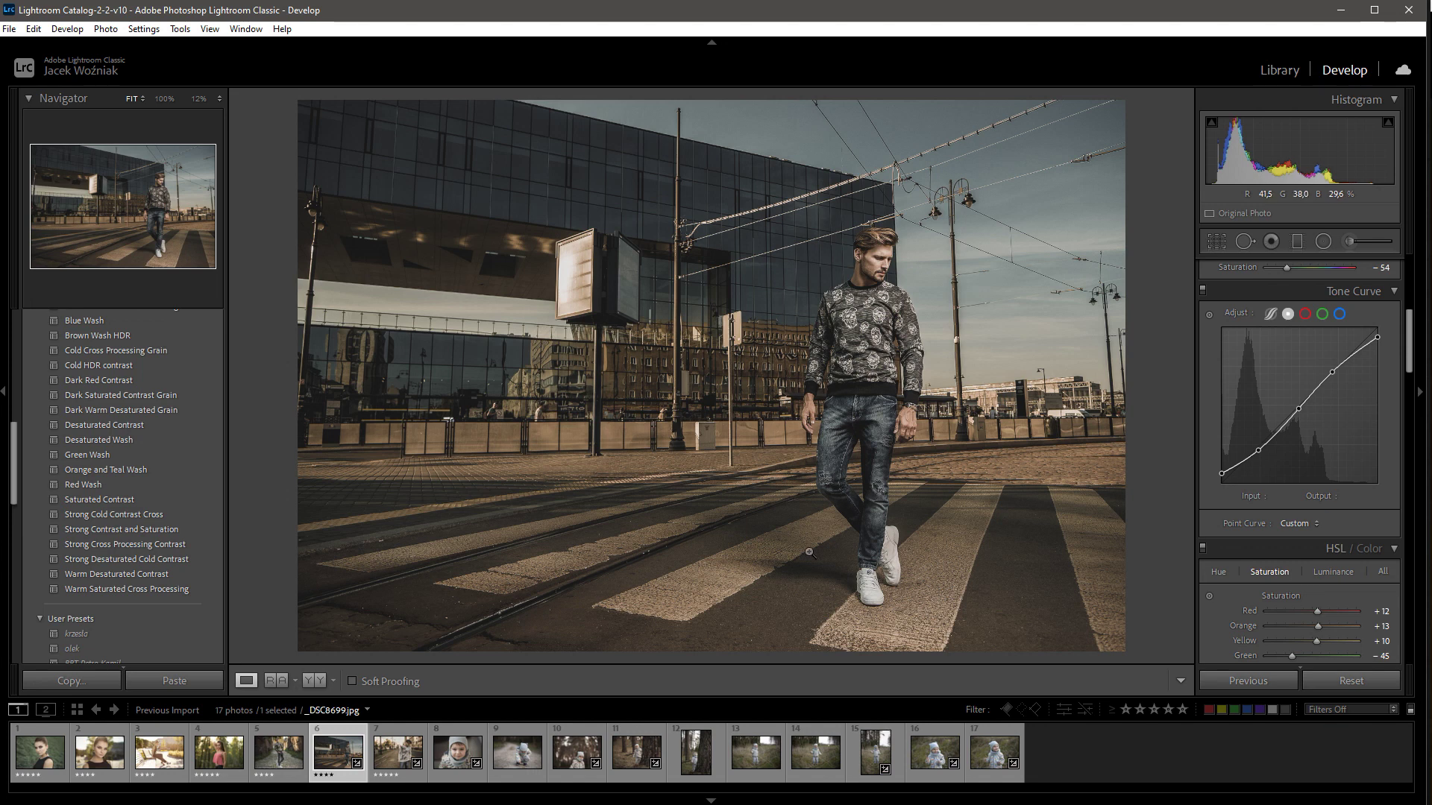
Select the forest toddler photo DSC_0840.NEF and reset it to As Shot with zeroed Basic sliders.
scroll(1365, 552, "up", 5)
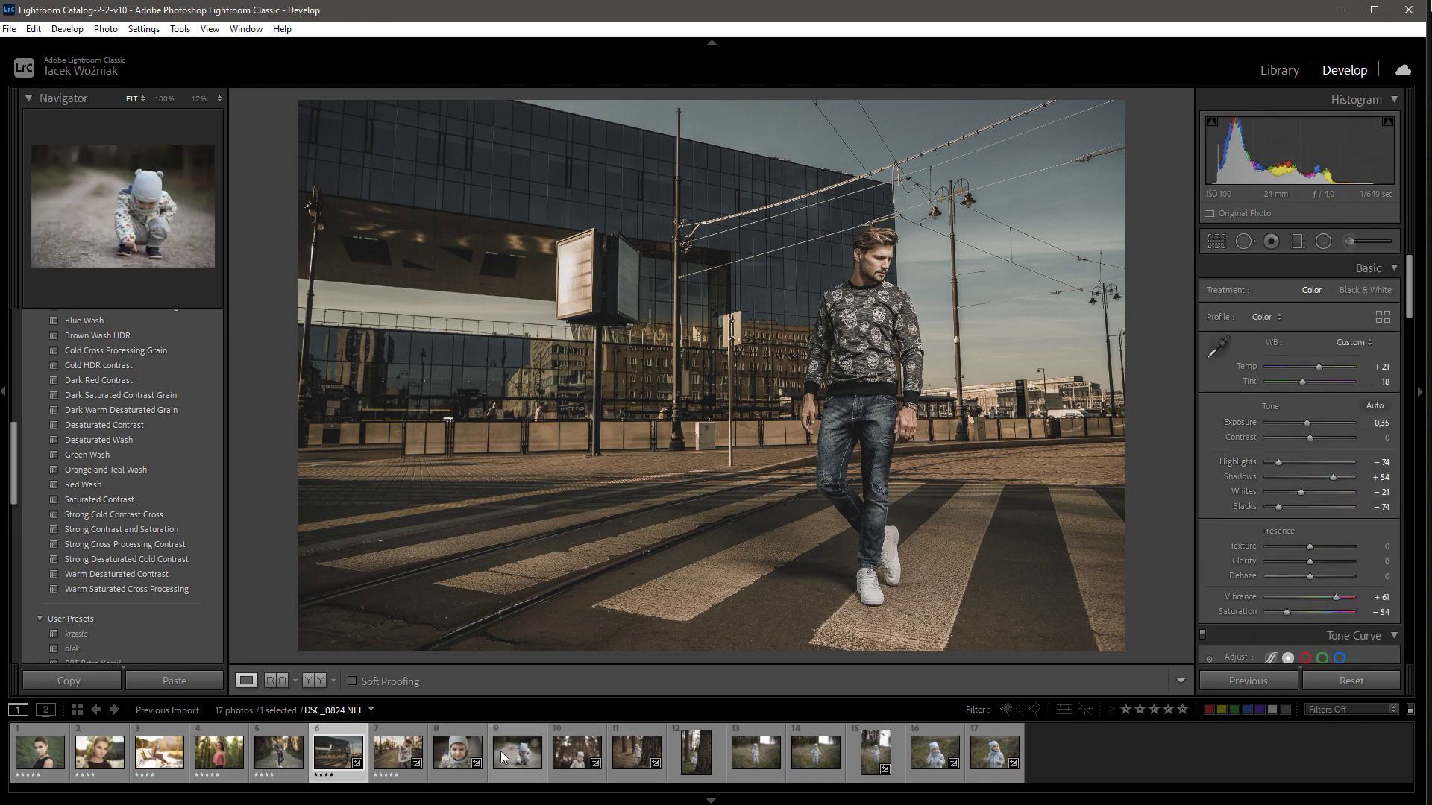
left_click(630, 758)
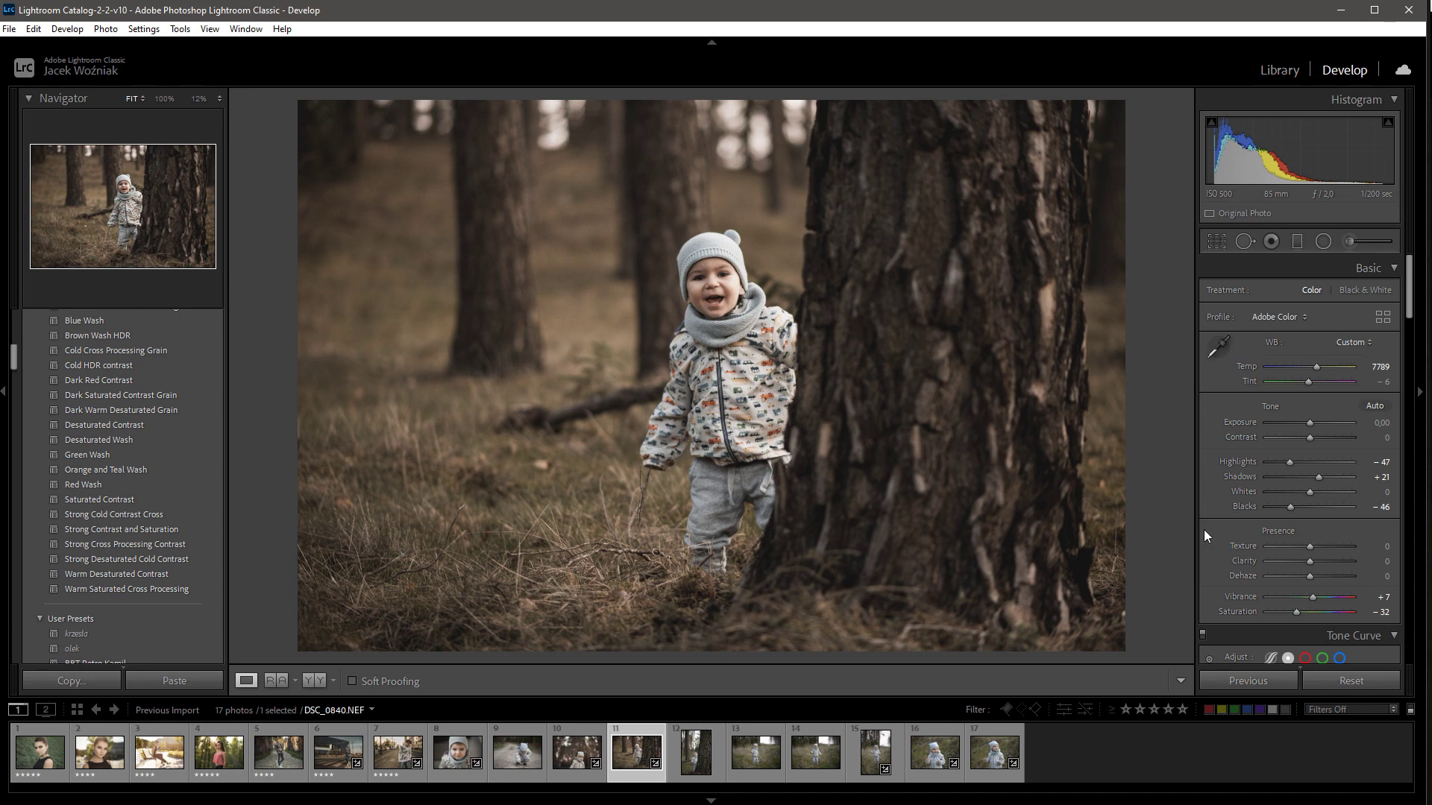
left_click(1337, 677)
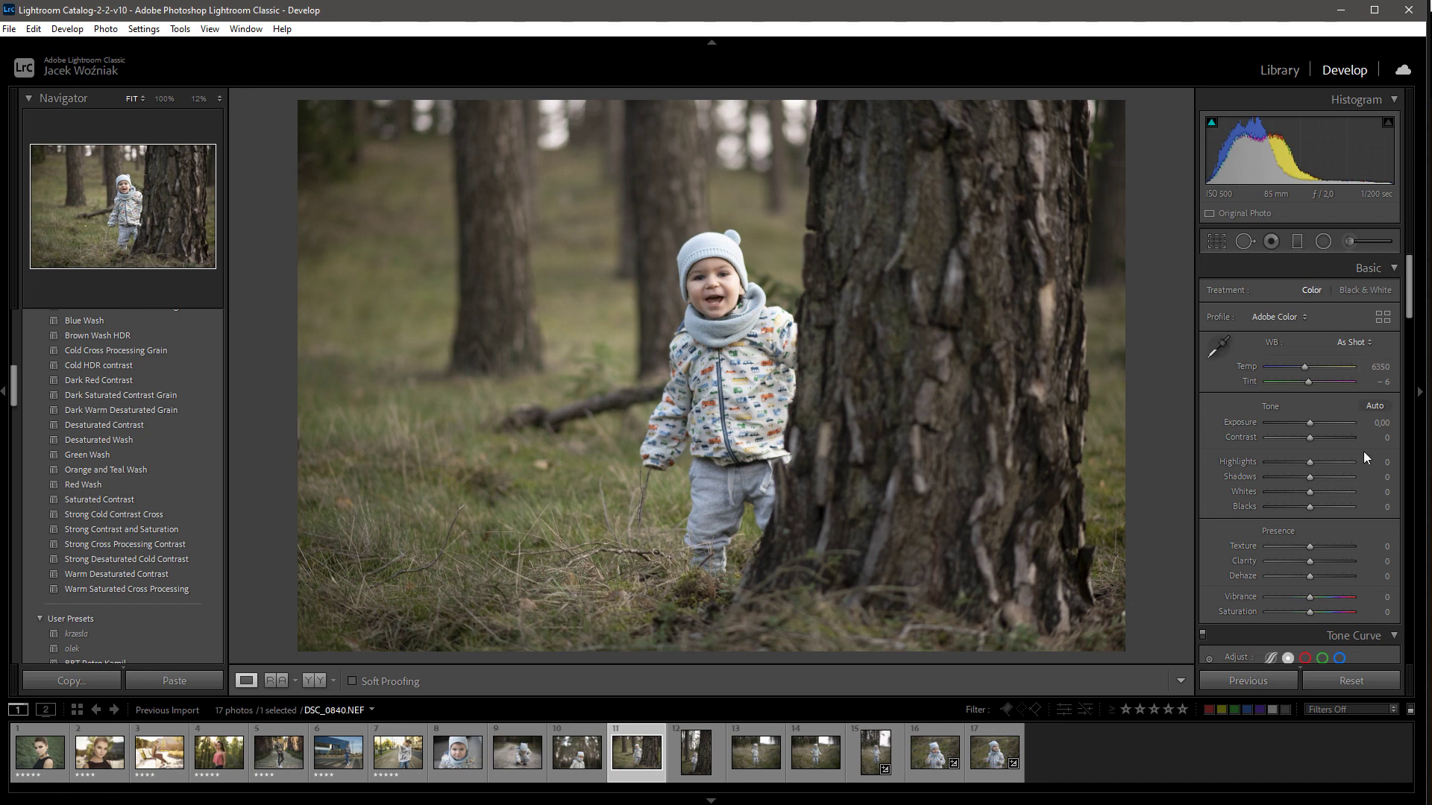
Set the toddler photo's Highlights to −47, Shadows to +67 and Blacks to −28.
scroll(1299, 377, "down", 3)
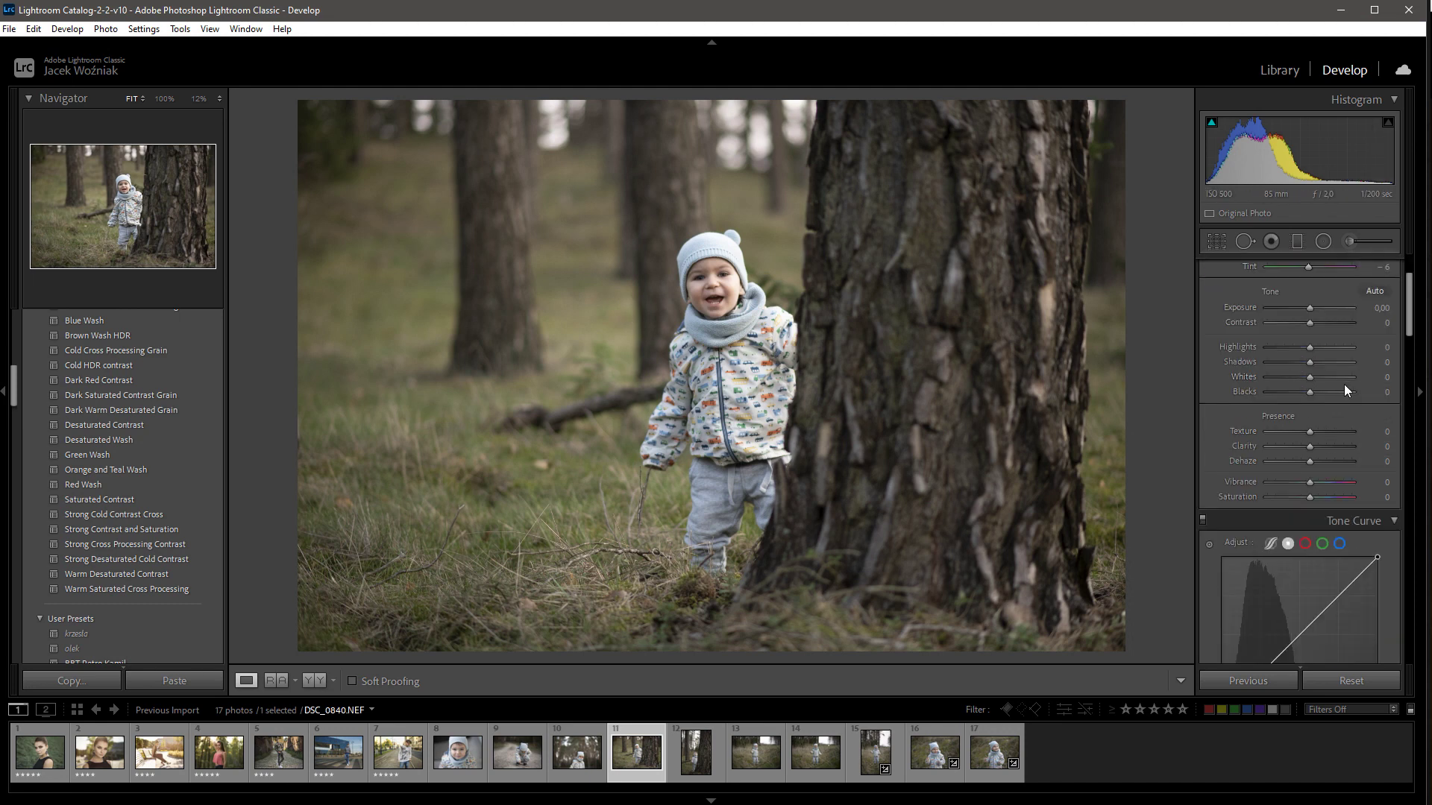
scroll(1344, 383, "up", 3)
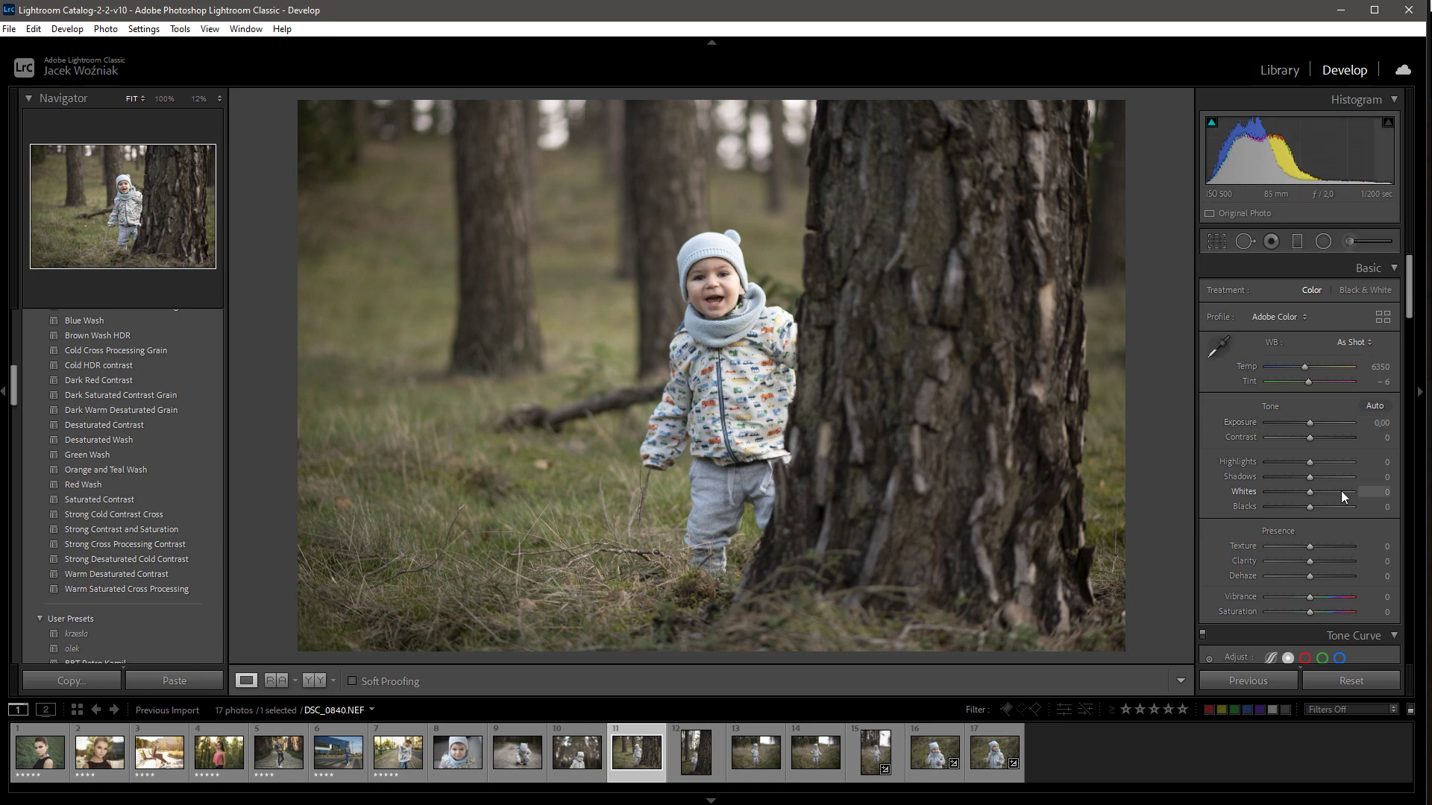
mouse_move(1312, 462)
left_mouse_down()
mouse_move(1290, 462)
mouse_move(1341, 476)
left_mouse_up()
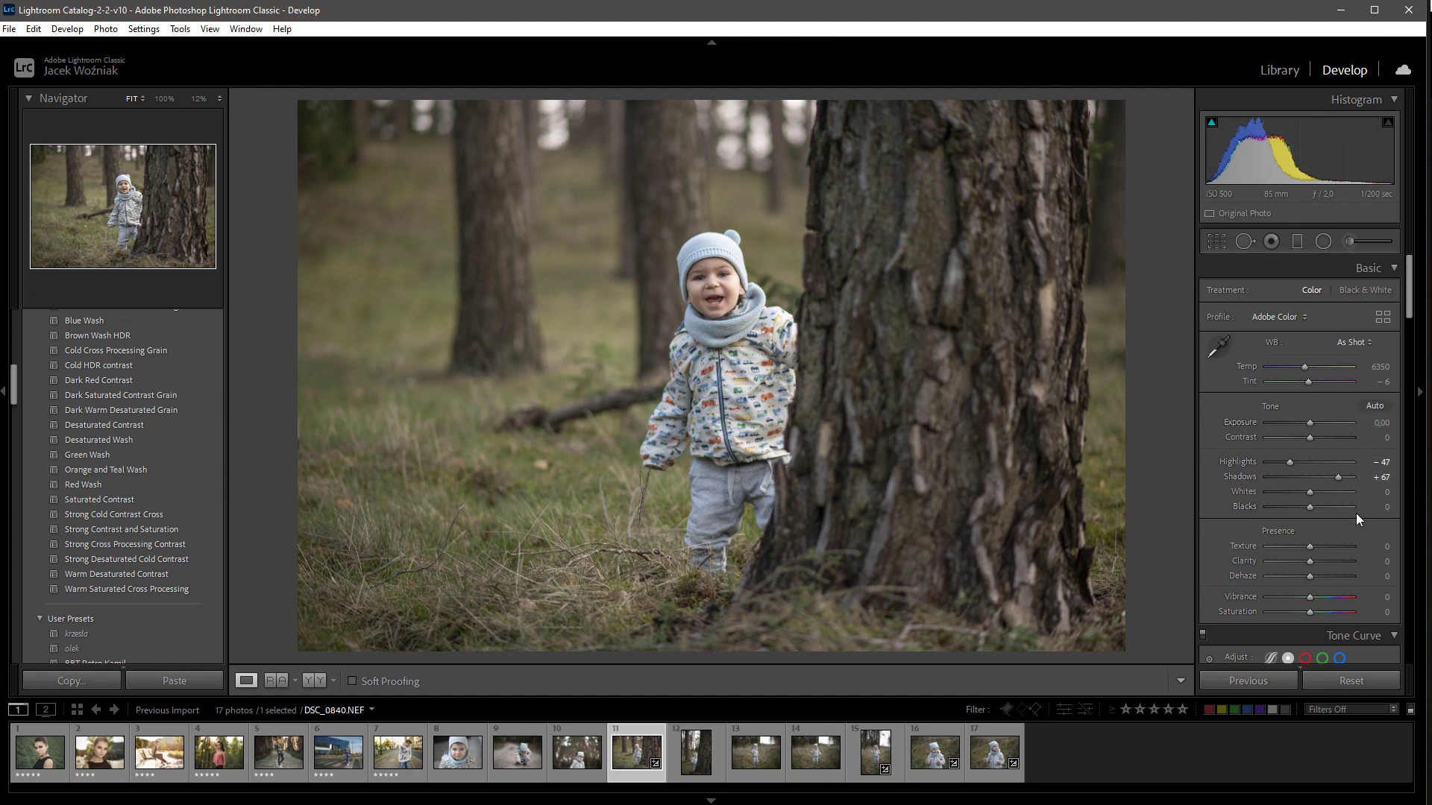
left_click_drag(1310, 508, 1296, 510)
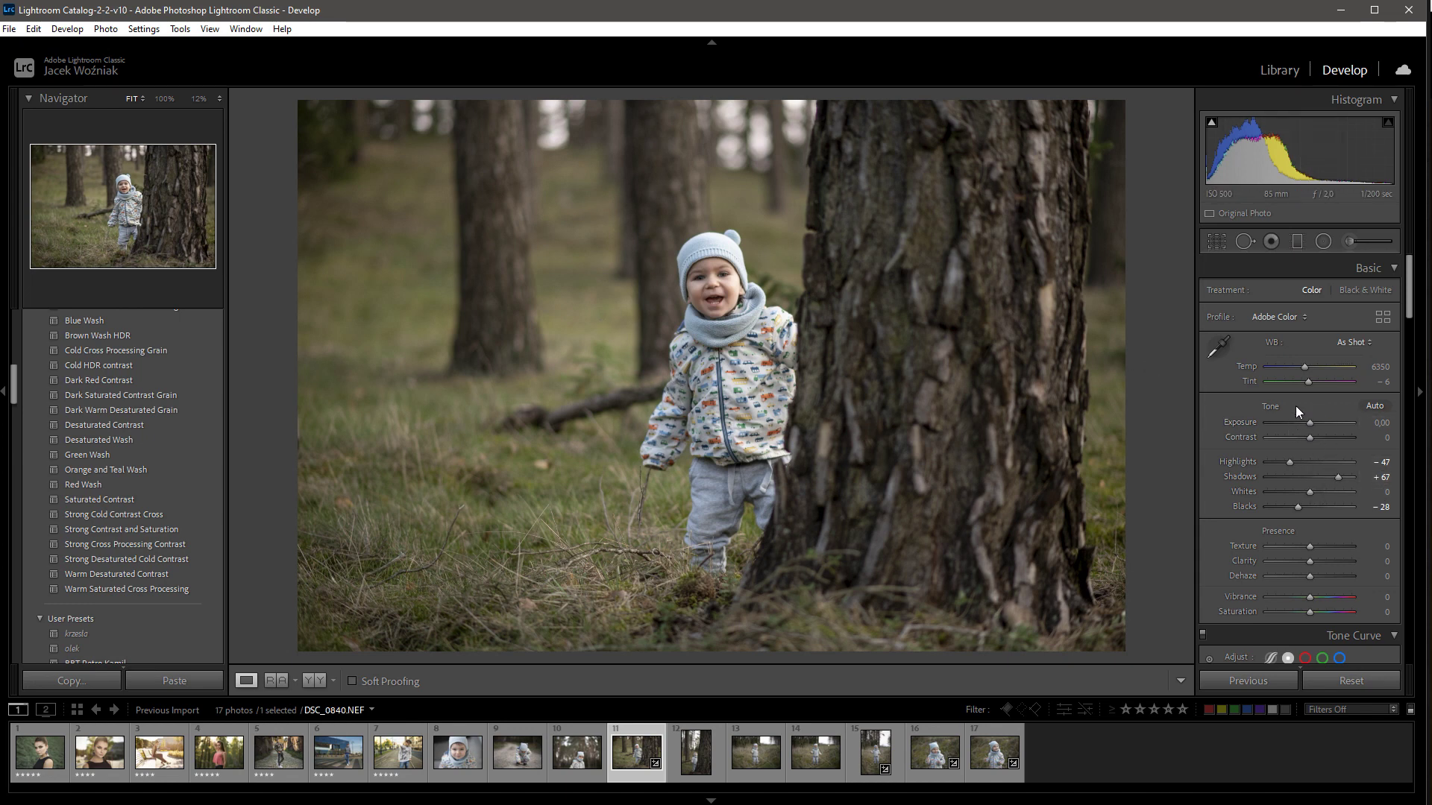
scroll(1320, 410, "down", 3)
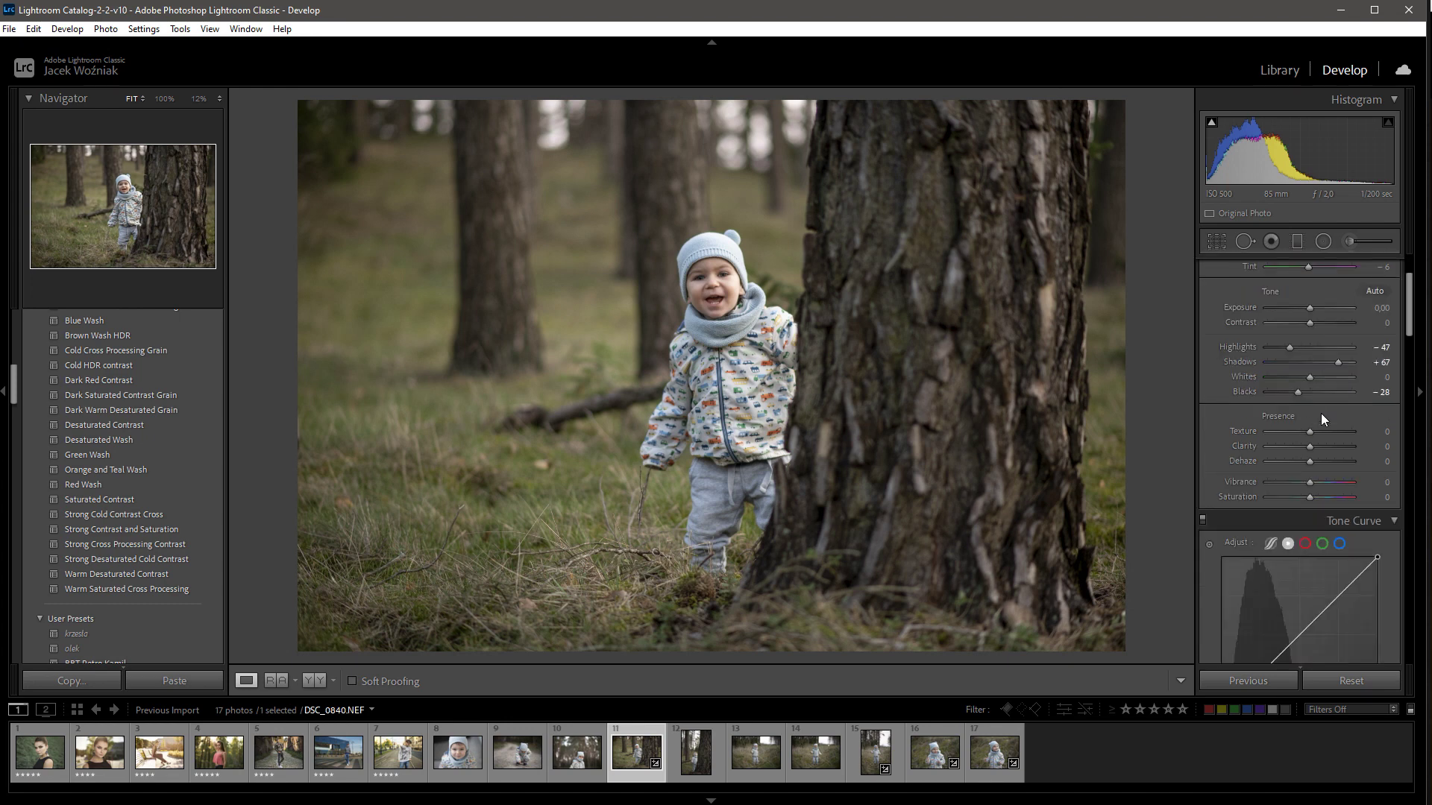
scroll(1321, 413, "down", 3)
scroll(1330, 413, "down", 3)
scroll(1365, 405, "down", 3)
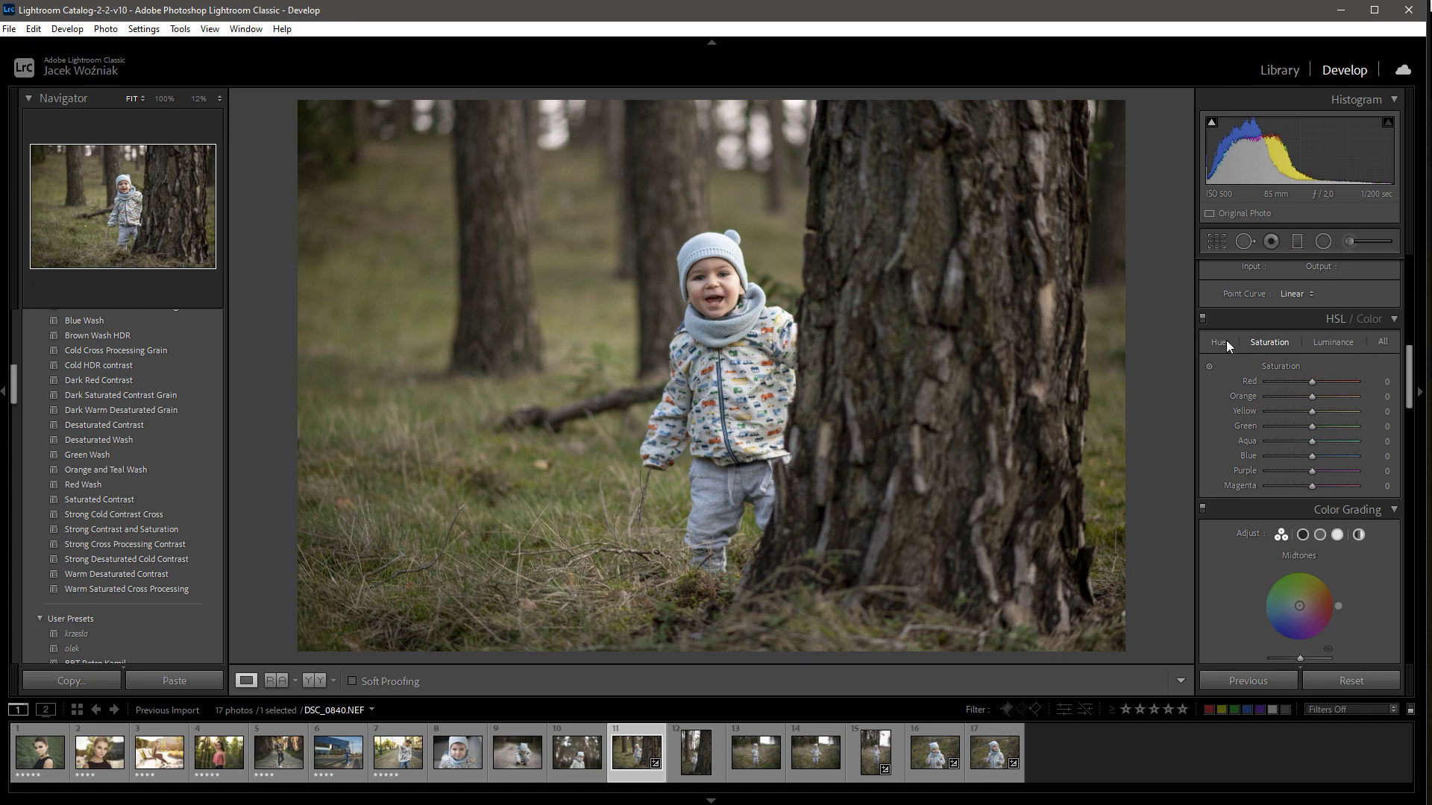
Set HSL hues to Red −3, Orange −5, Yellow −37, Green −70 and Aqua −42.
left_click(1226, 341)
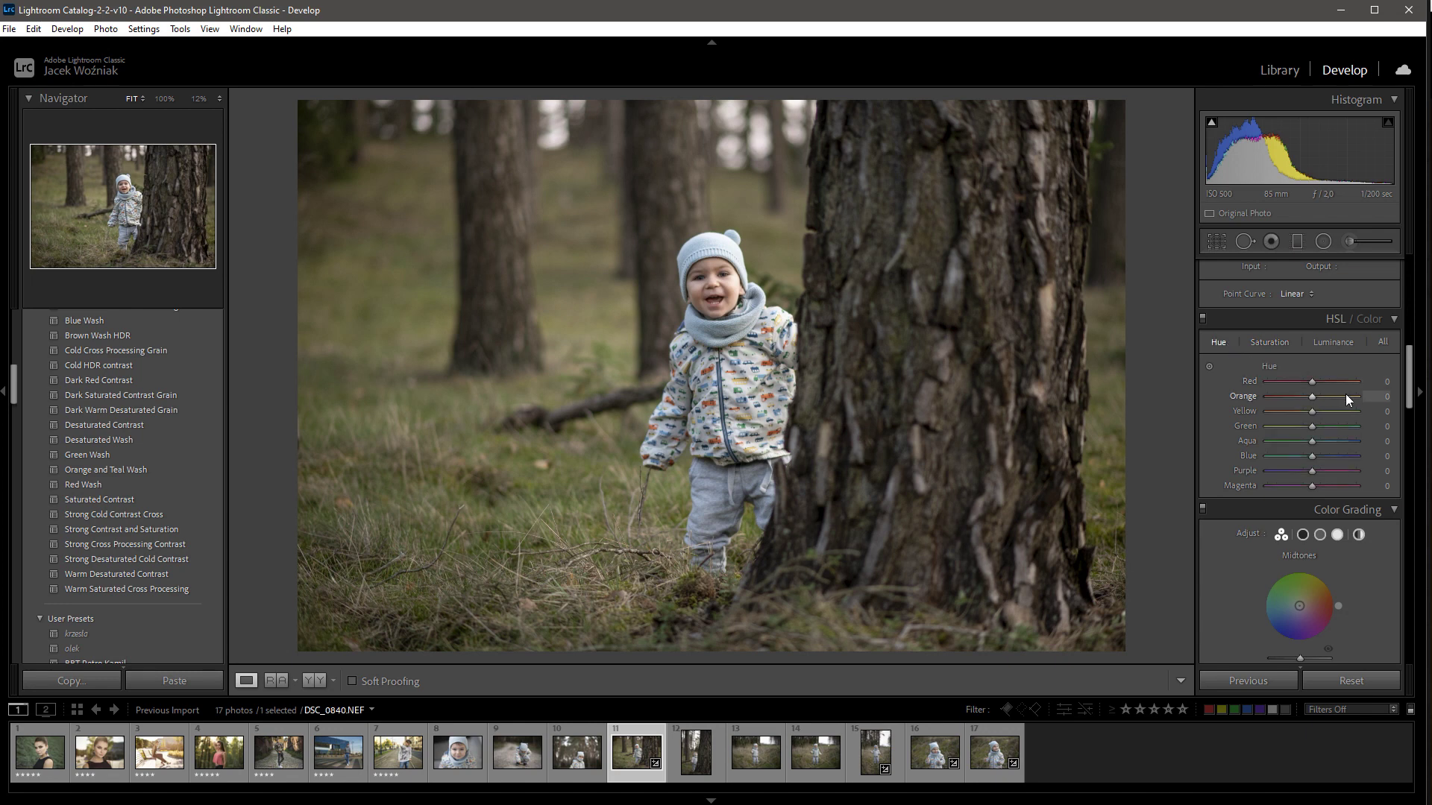
left_click_drag(1313, 398, 1314, 383)
left_click_drag(1312, 412, 1311, 410)
mouse_move(1311, 411)
left_mouse_down()
mouse_move(1337, 412)
mouse_move(1291, 413)
left_mouse_up()
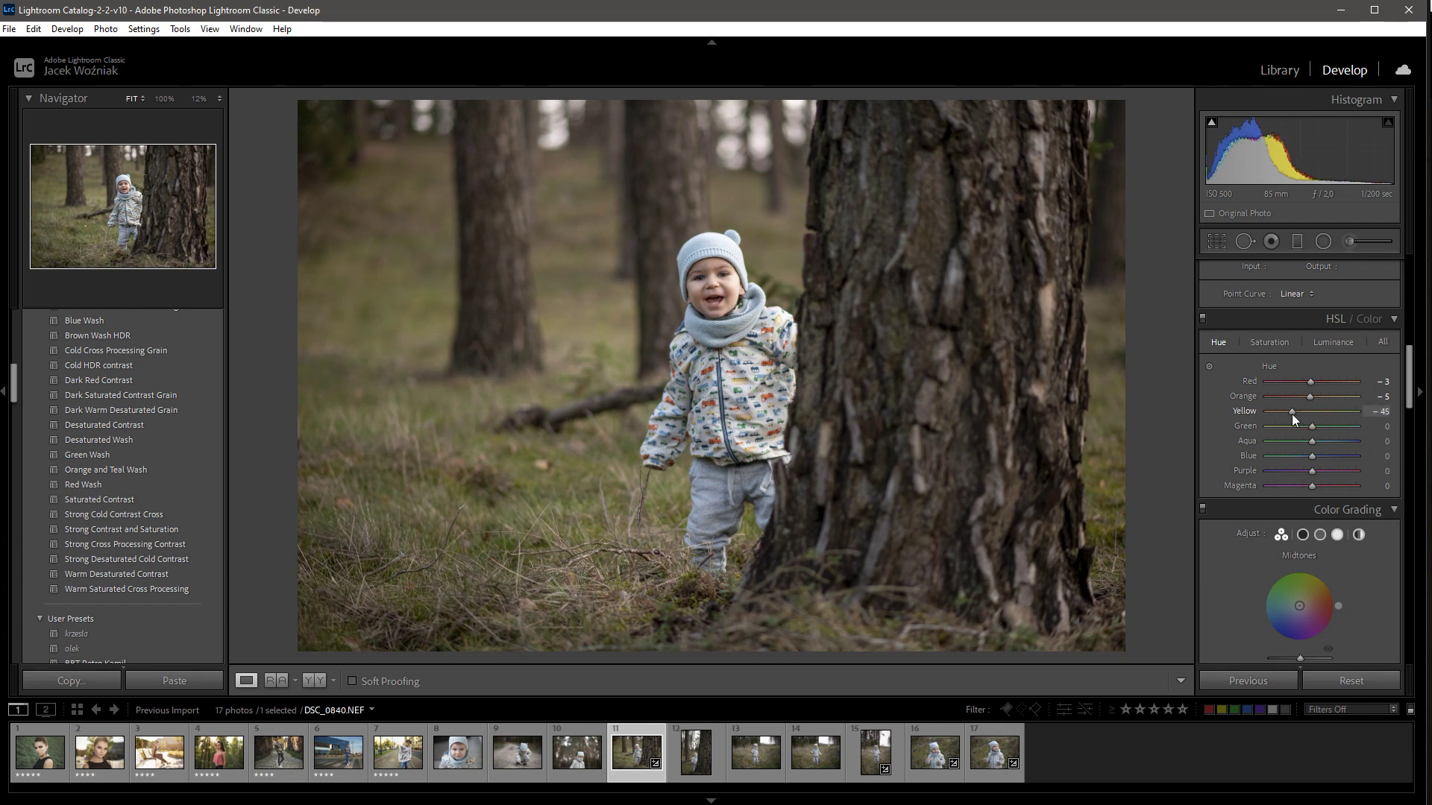
left_click_drag(1292, 411, 1290, 428)
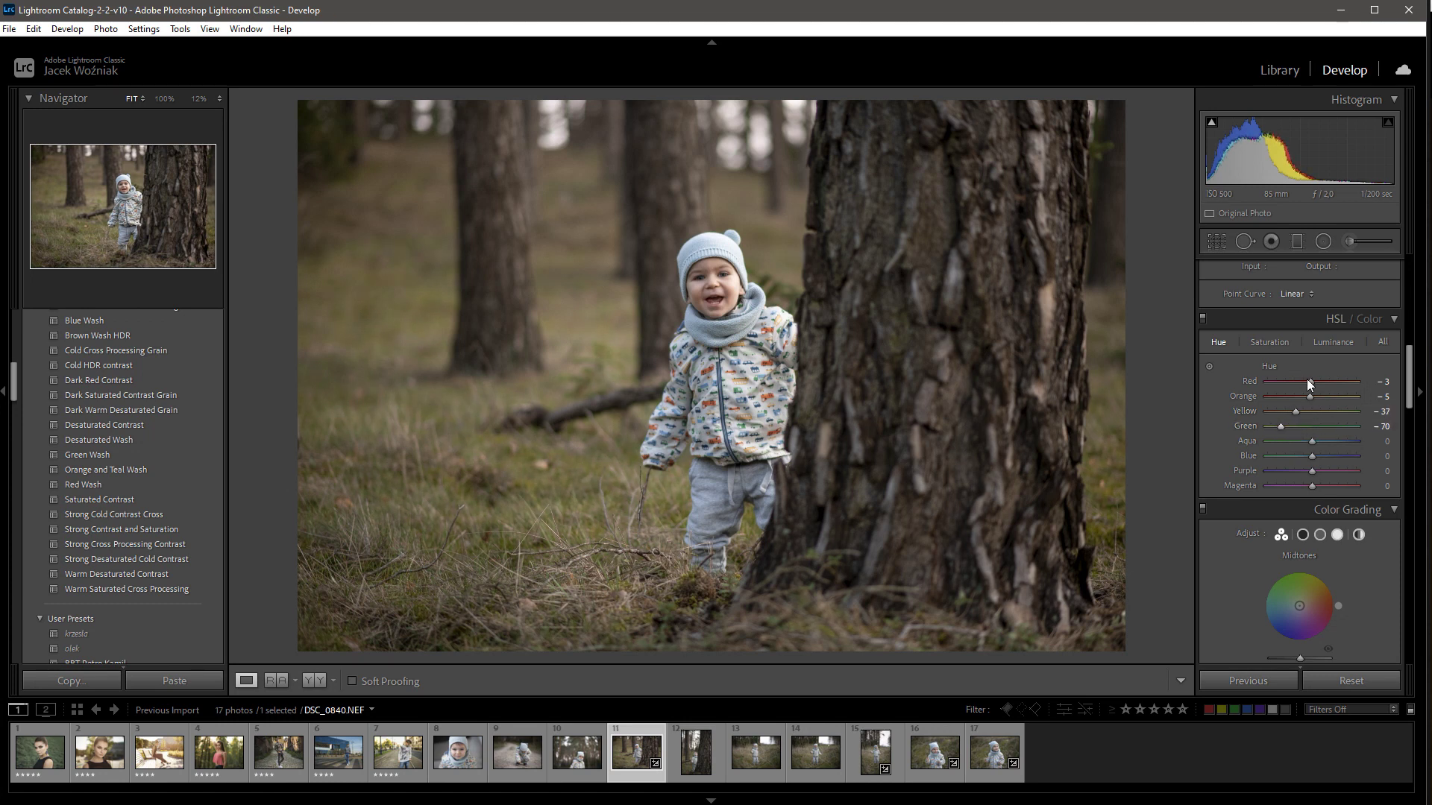
left_click_drag(1268, 430, 1285, 427)
mouse_move(1312, 441)
left_mouse_down()
mouse_move(1294, 443)
mouse_move(1313, 445)
left_mouse_up()
Set HSL saturation: Red +12, Orange +13, Yellow +10, Green −30, Aqua −38, Blue −47, Purple −43, Magenta −35.
left_click(1272, 341)
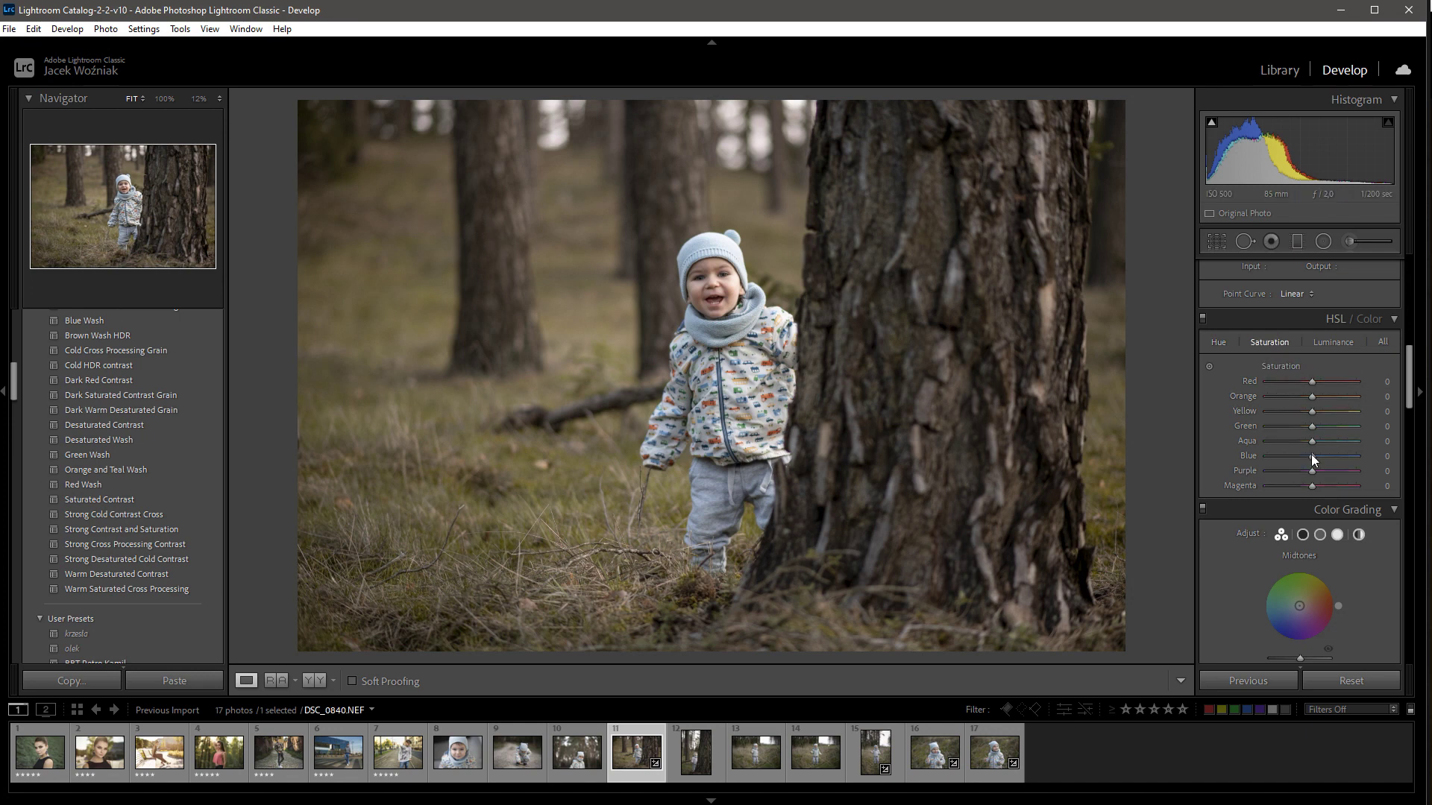
mouse_move(1313, 426)
left_mouse_down()
mouse_move(1291, 426)
mouse_move(1295, 411)
mouse_move(1315, 414)
left_mouse_up()
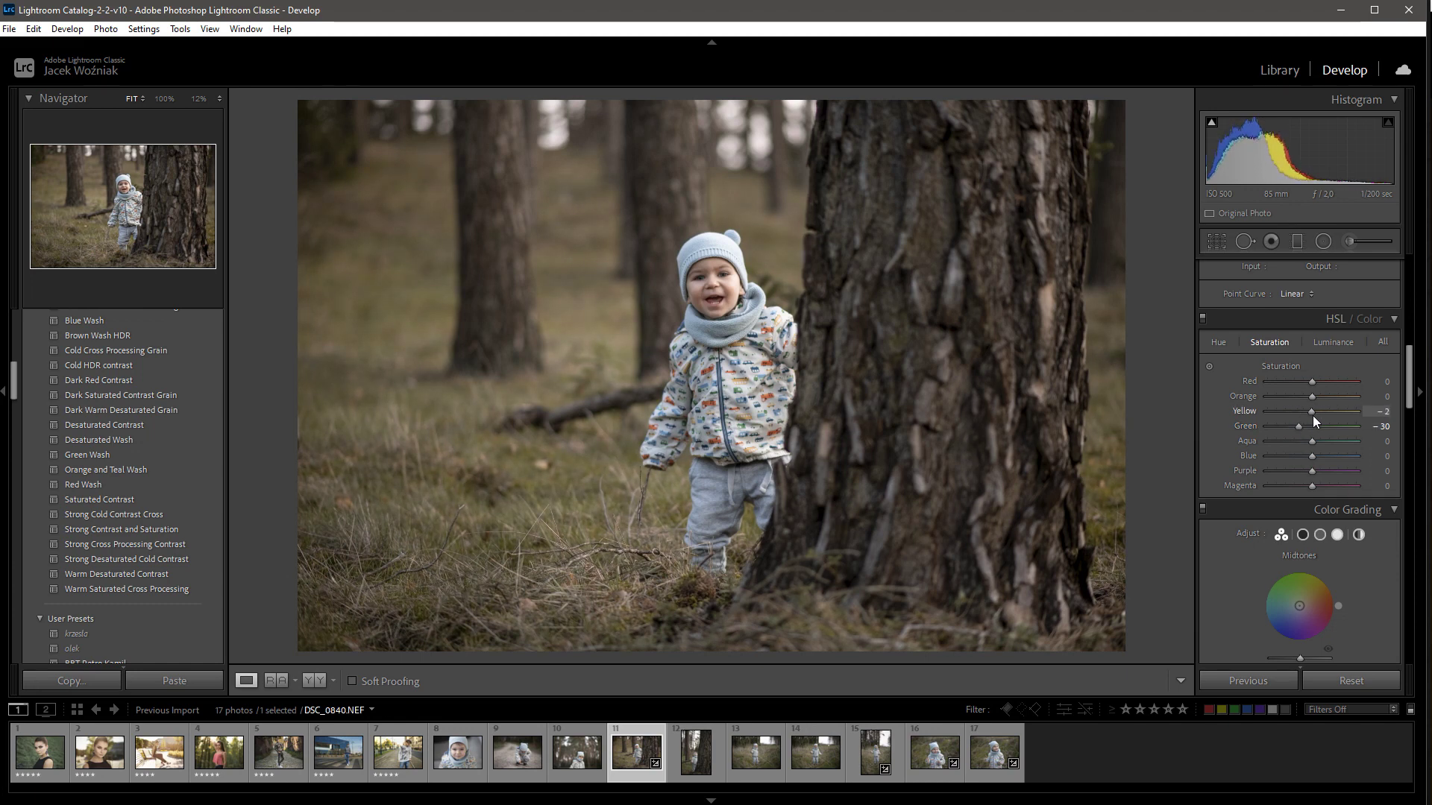
left_click_drag(1309, 414, 1321, 399)
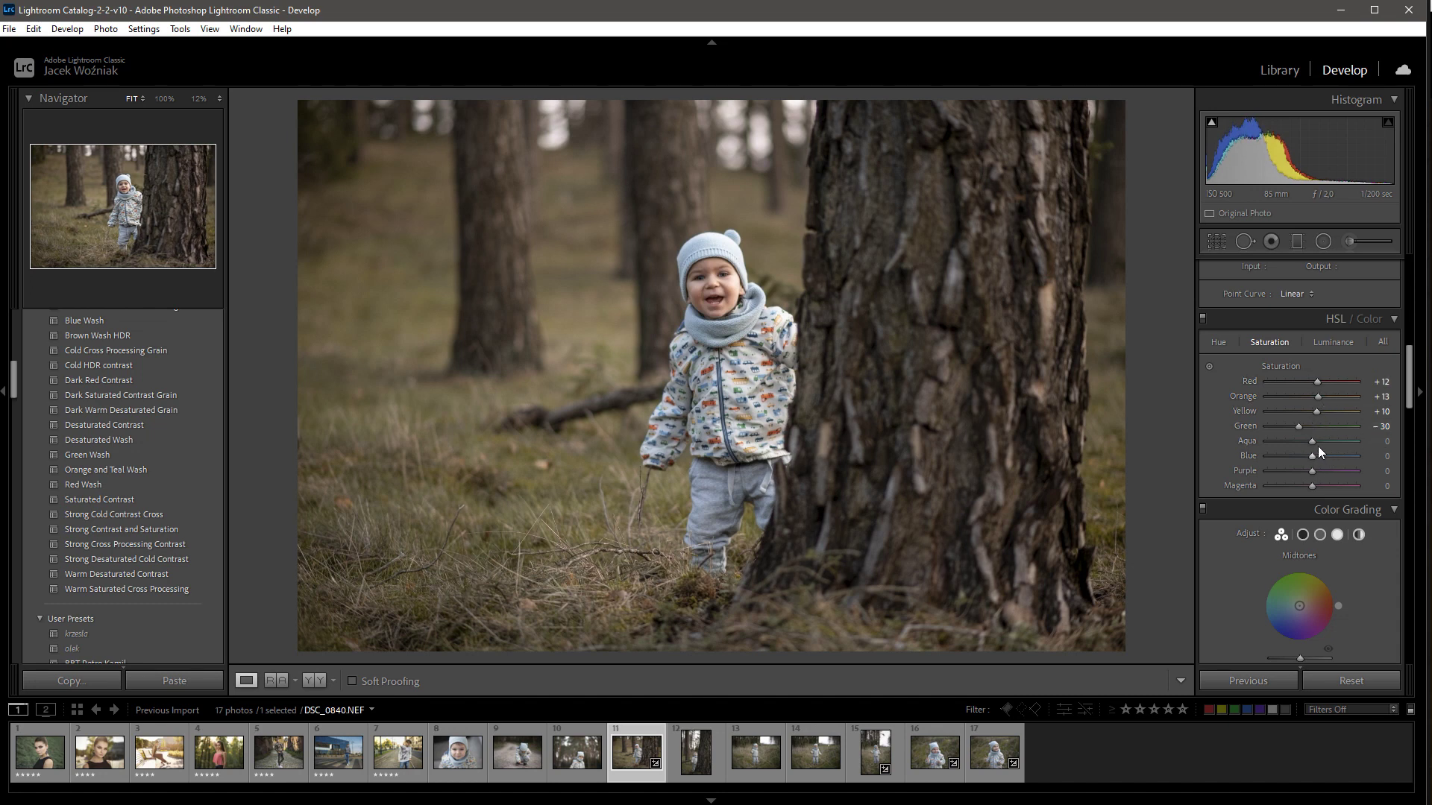
mouse_move(1314, 442)
left_mouse_down()
mouse_move(1294, 442)
mouse_move(1295, 486)
left_mouse_up()
Set HSL luminance: Orange +8, Yellow −3, Green −32, Aqua −38, Blue −27, Purple −30, Magenta −22.
left_click(1323, 341)
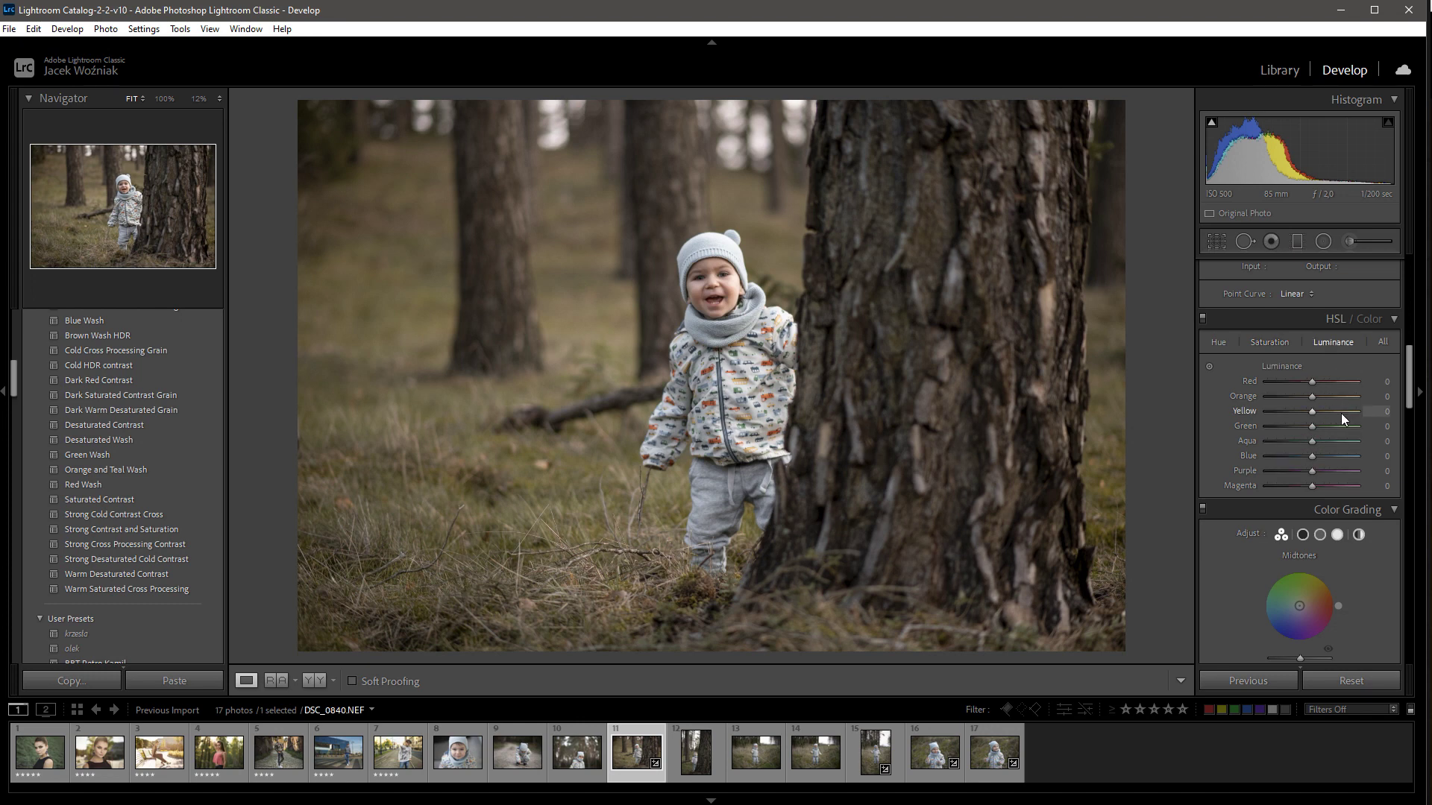
mouse_move(1312, 426)
left_mouse_down()
mouse_move(1294, 426)
mouse_move(1303, 485)
left_mouse_up()
mouse_move(1313, 381)
left_mouse_down()
mouse_move(1318, 411)
mouse_move(1314, 398)
left_mouse_up()
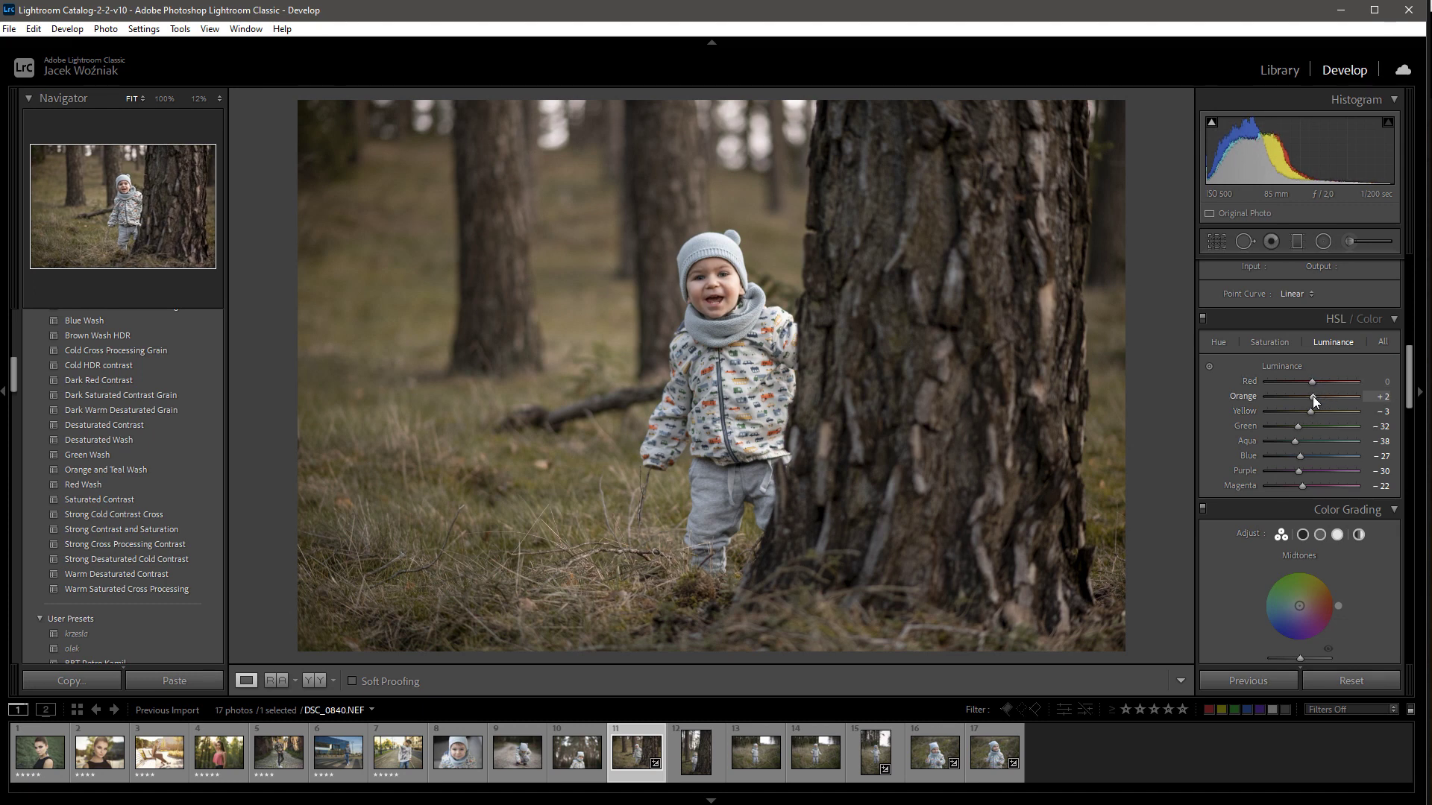
left_click_drag(1312, 396, 1318, 396)
key("backslash")
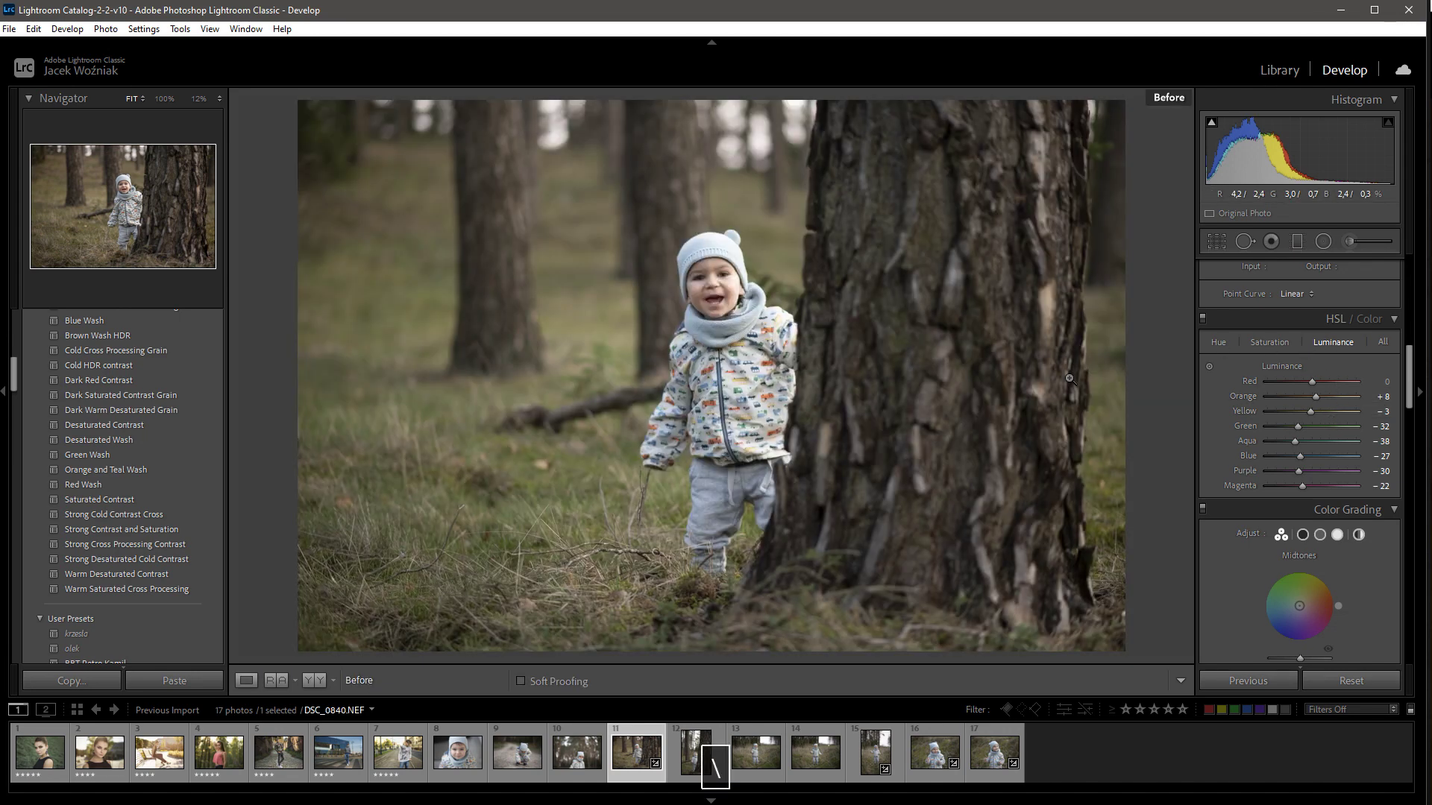
key("backslash")
key("backslash")
key("backslash")
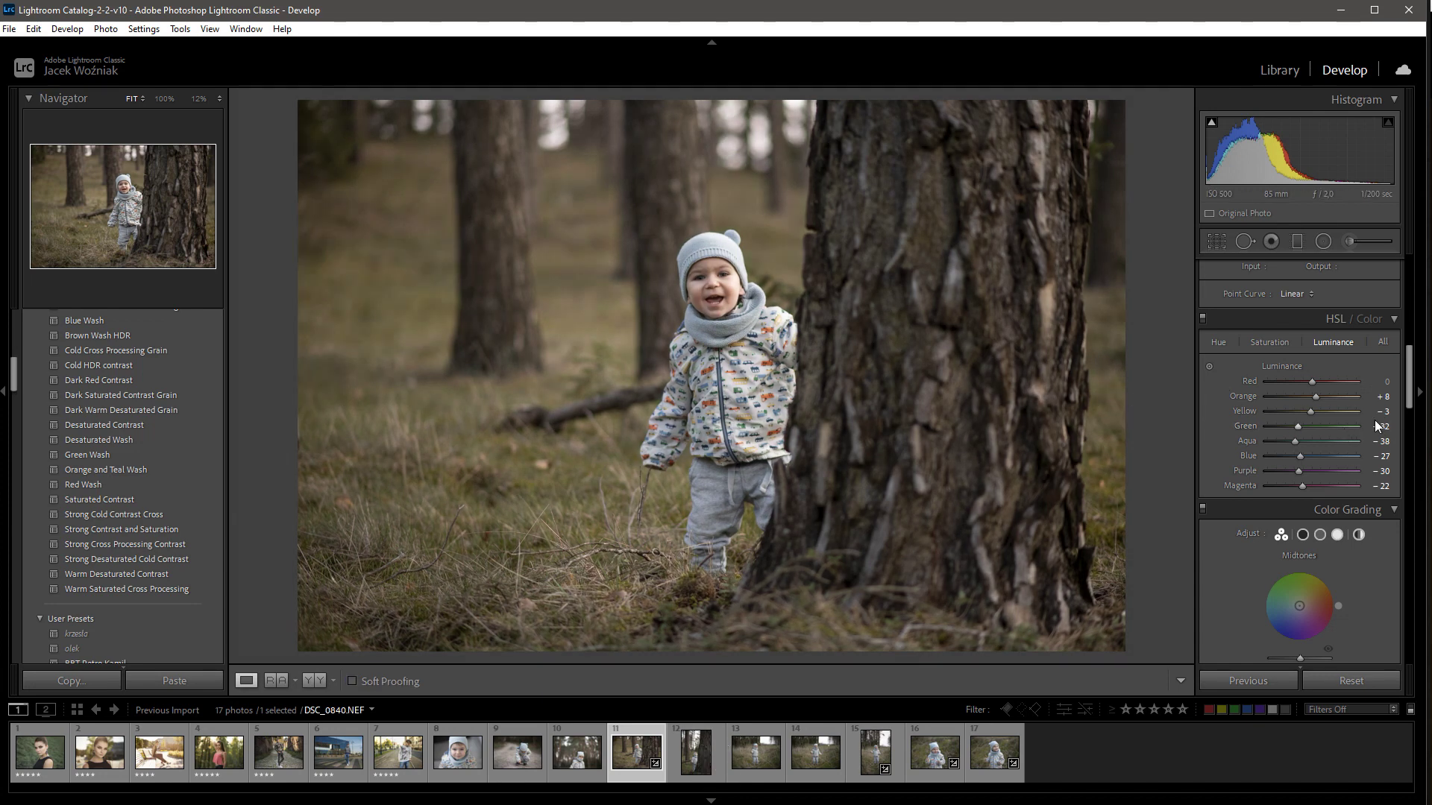
scroll(1377, 429, "down", 5)
scroll(1377, 431, "down", 5)
scroll(1371, 504, "down", 5)
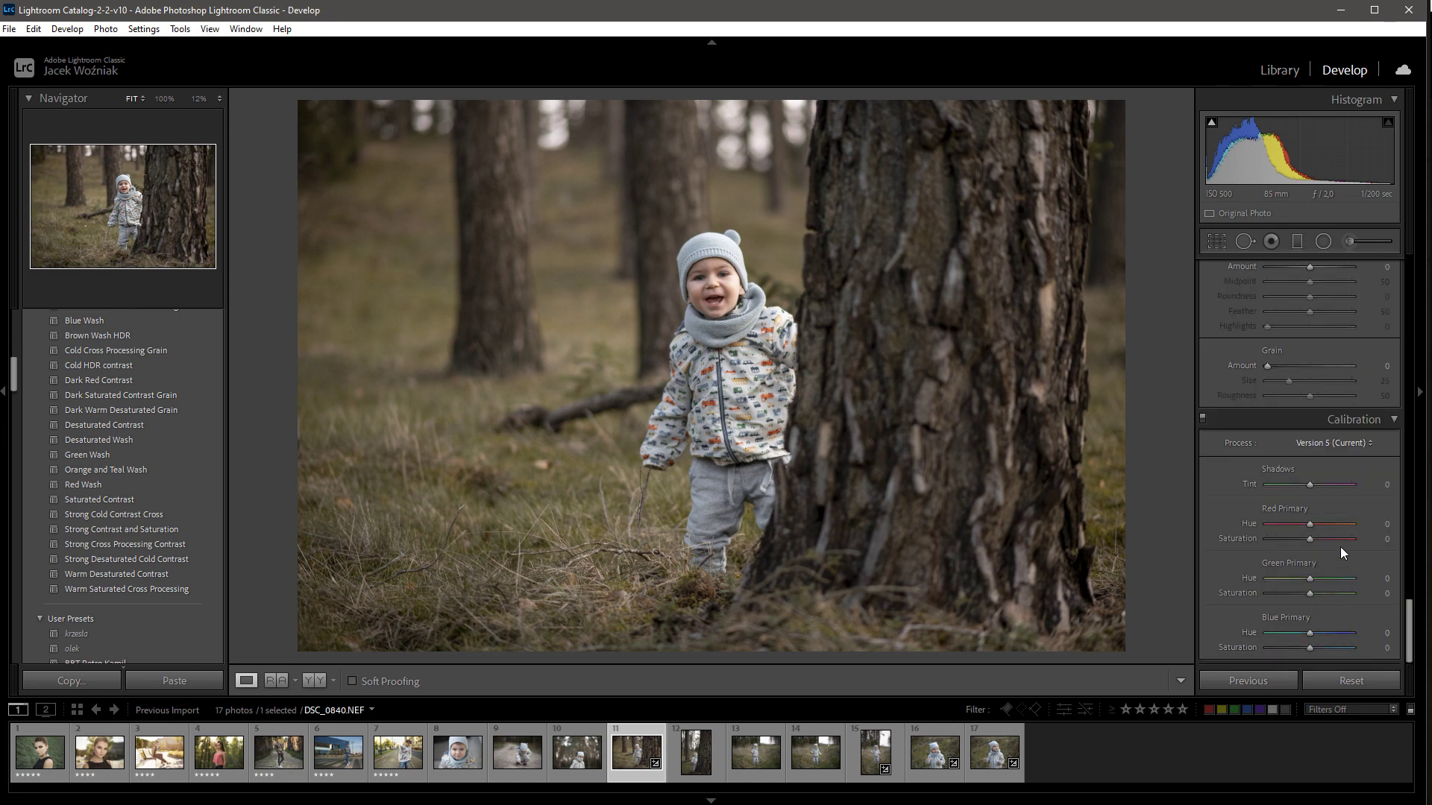
scroll(1324, 591, "up", 5)
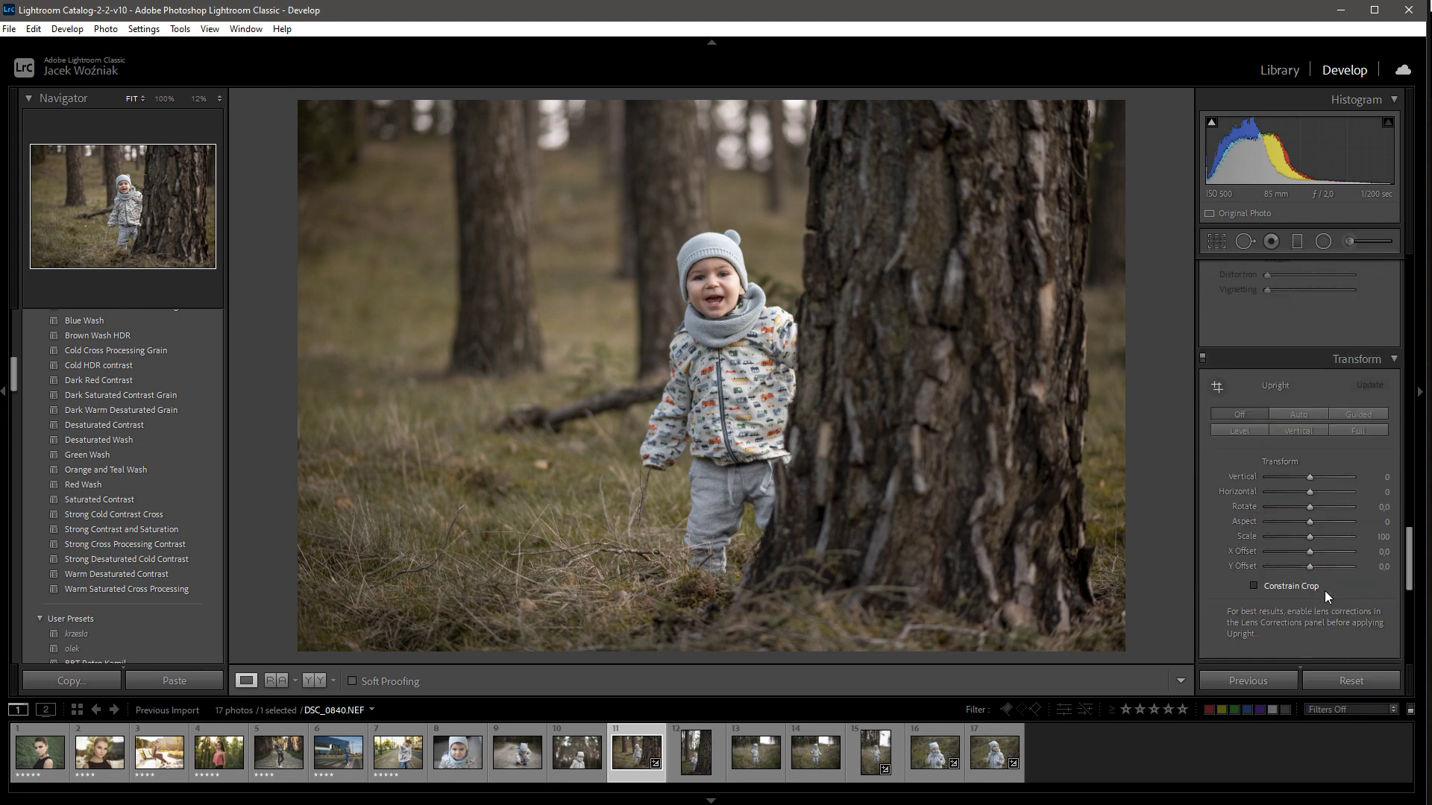
scroll(1324, 591, "up", 5)
scroll(1323, 590, "up", 5)
scroll(1323, 591, "up", 3)
scroll(1328, 521, "up", 3)
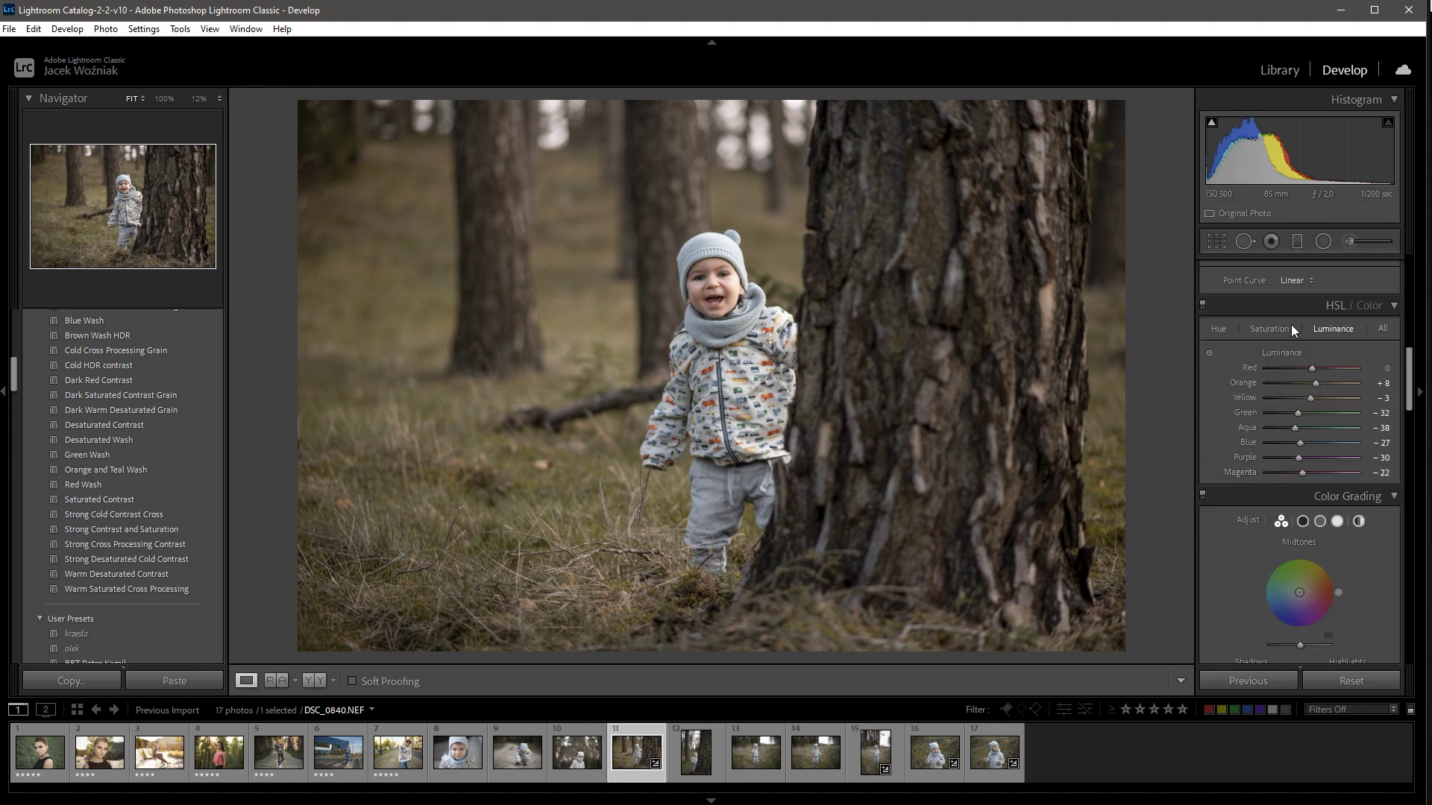
scroll(1282, 436, "down", 10)
scroll(1309, 452, "down", 5)
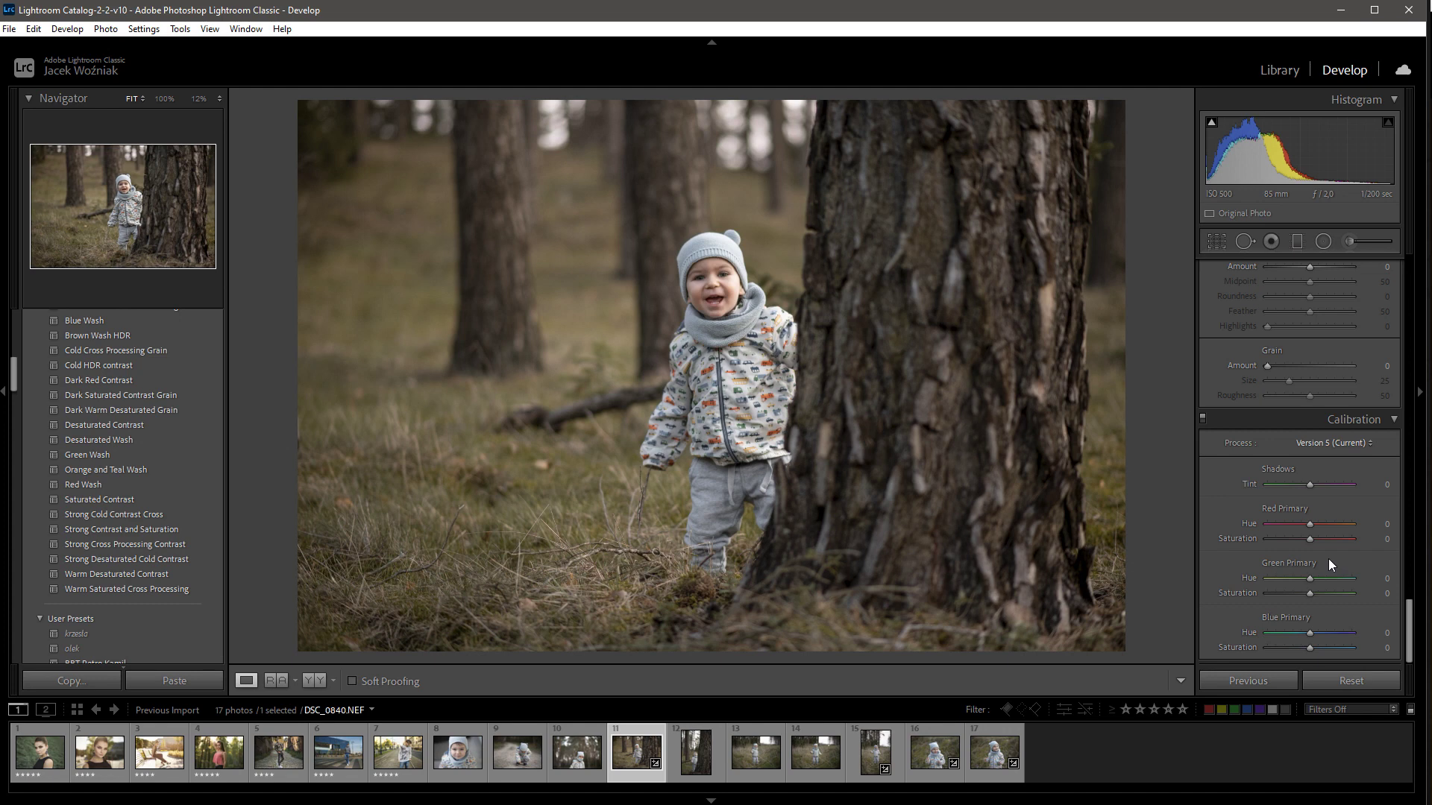
scroll(1327, 557, "up", 5)
scroll(1328, 558, "up", 5)
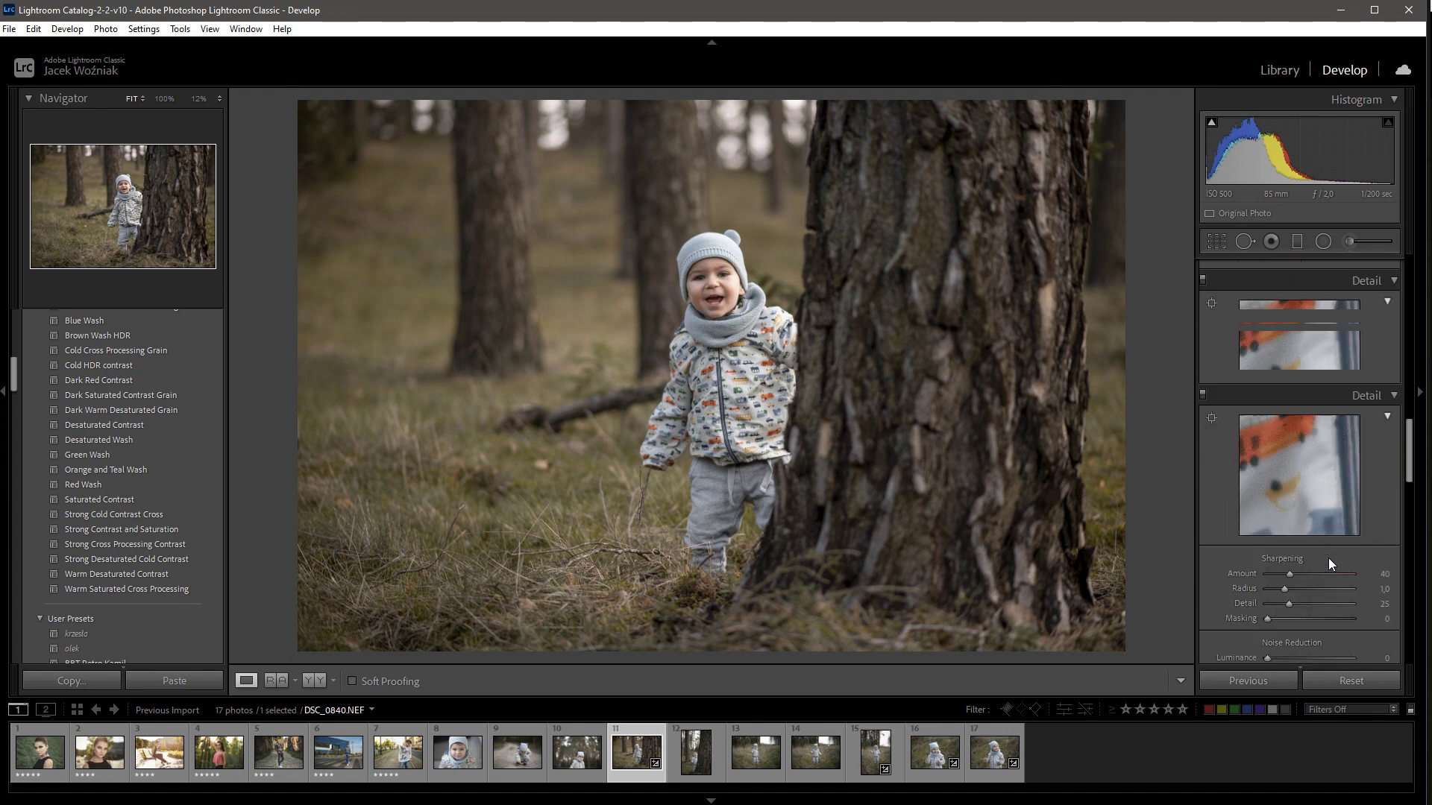
scroll(1325, 530, "up", 5)
scroll(1325, 522, "up", 5)
scroll(1304, 543, "down", 2)
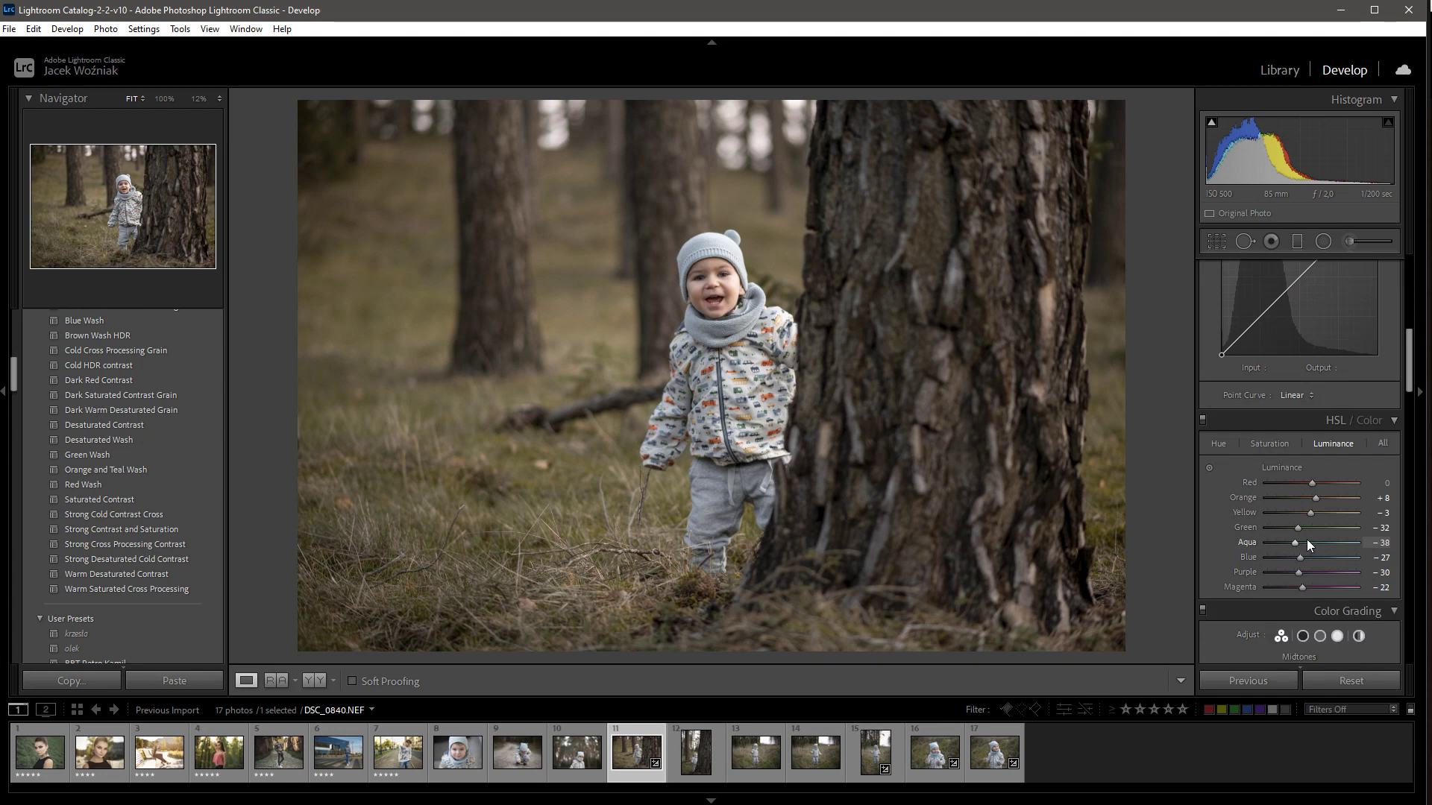
scroll(1330, 498, "down", 5)
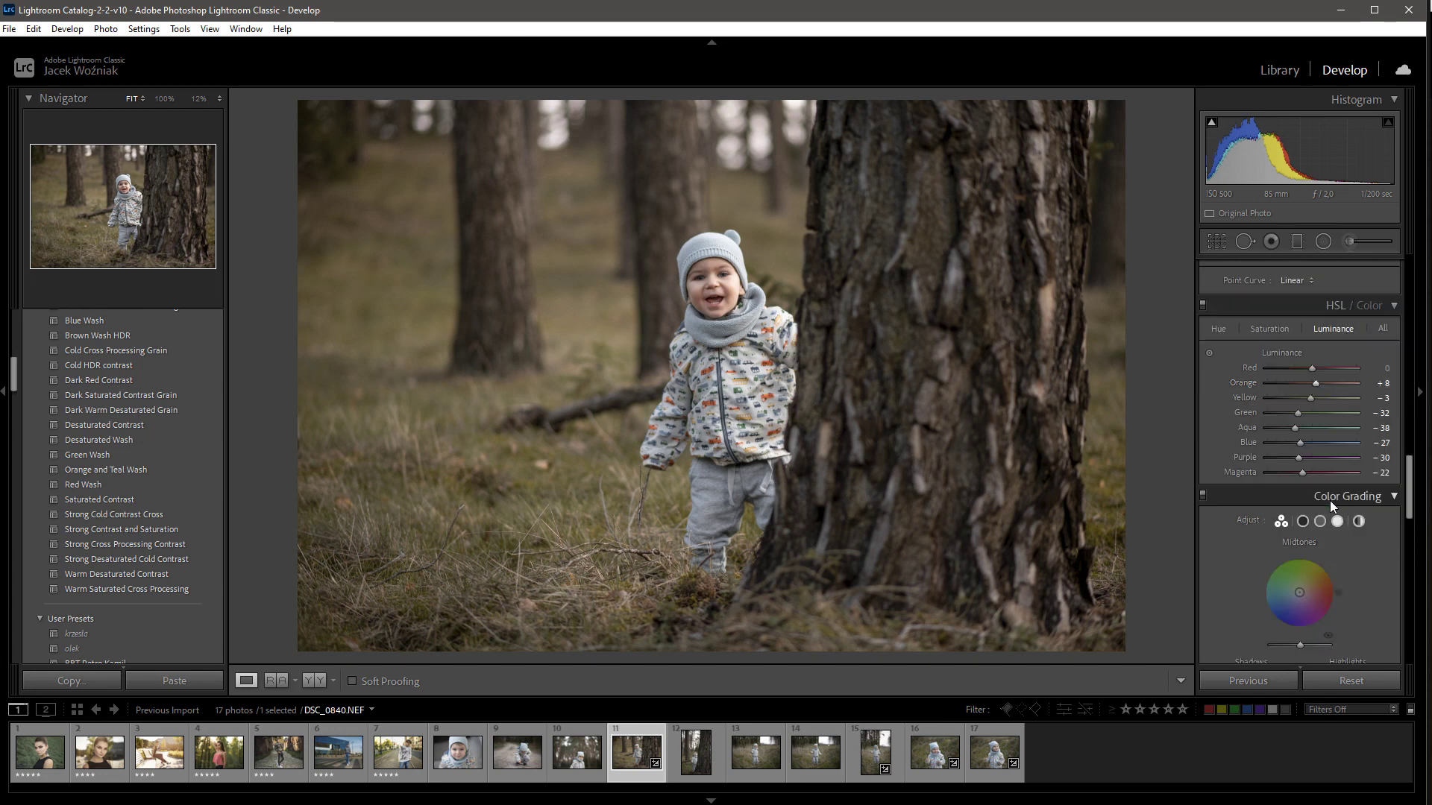
scroll(1331, 500, "down", 10)
Reset the Red Primary, then set its hue to +19.
mouse_move(1312, 539)
left_mouse_down()
mouse_move(1298, 539)
mouse_move(1316, 527)
left_mouse_up()
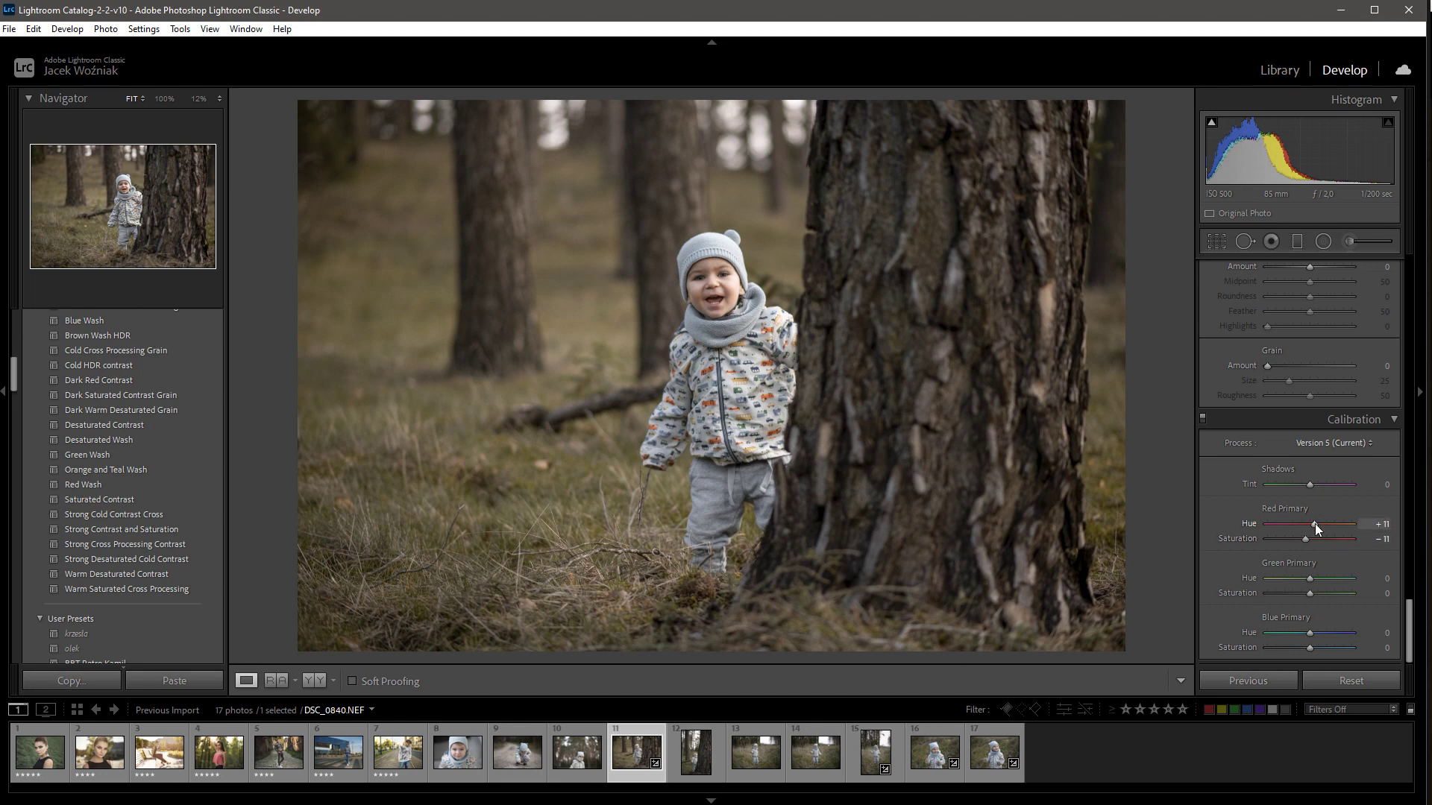
double_click(1315, 524)
mouse_move(1311, 522)
left_mouse_down()
mouse_move(1327, 524)
mouse_move(1308, 525)
left_mouse_up()
left_click_drag(1313, 523, 1318, 522)
Set Green Primary to +18/−33, Blue Primary to −28/+32, and Red Primary saturation to −11.
mouse_move(1311, 578)
left_mouse_down()
mouse_move(1283, 583)
mouse_move(1319, 585)
left_mouse_up()
left_click_drag(1309, 632, 1296, 633)
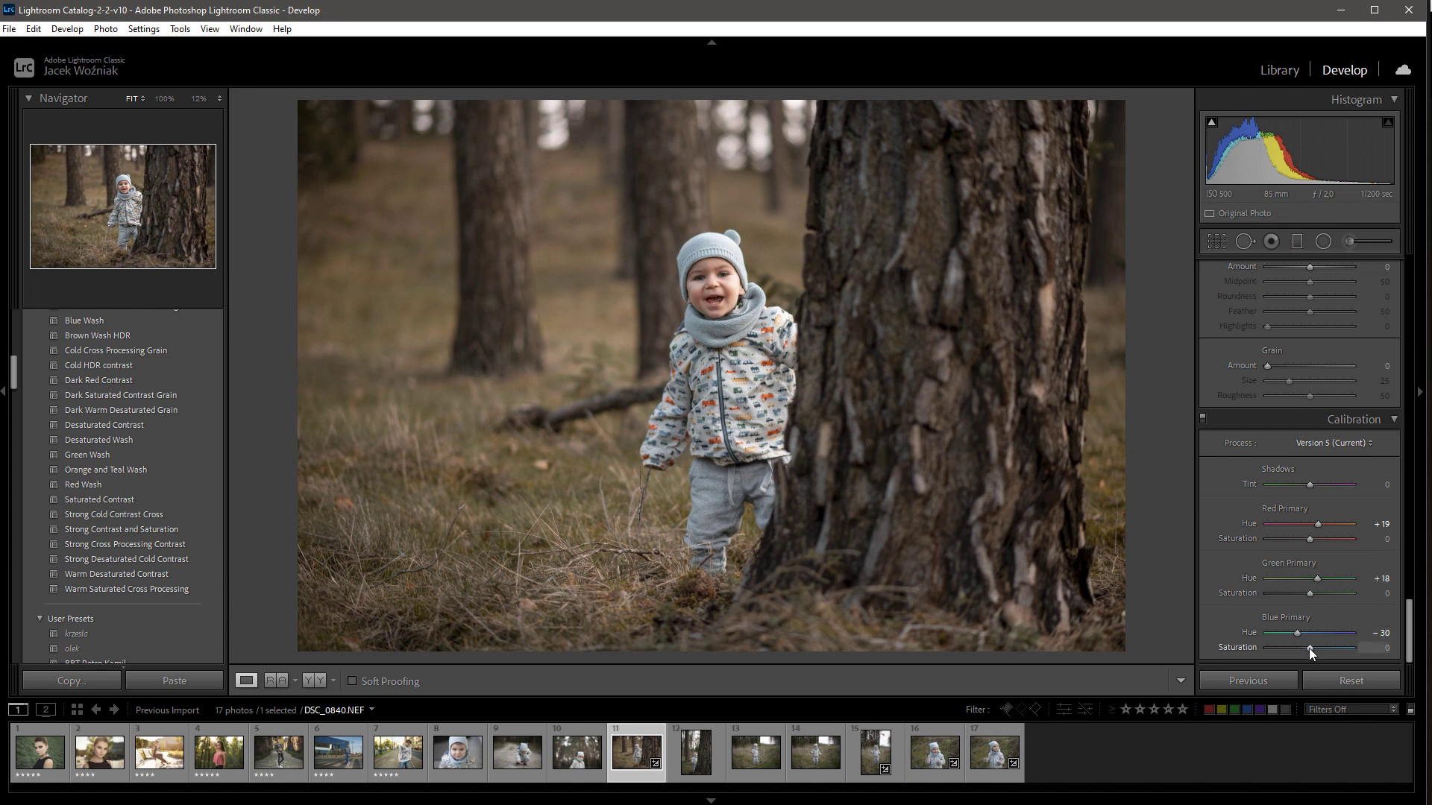
mouse_move(1309, 647)
left_mouse_down()
mouse_move(1296, 647)
mouse_move(1311, 646)
left_mouse_up()
left_click_drag(1311, 592, 1295, 595)
left_click_drag(1308, 537, 1305, 540)
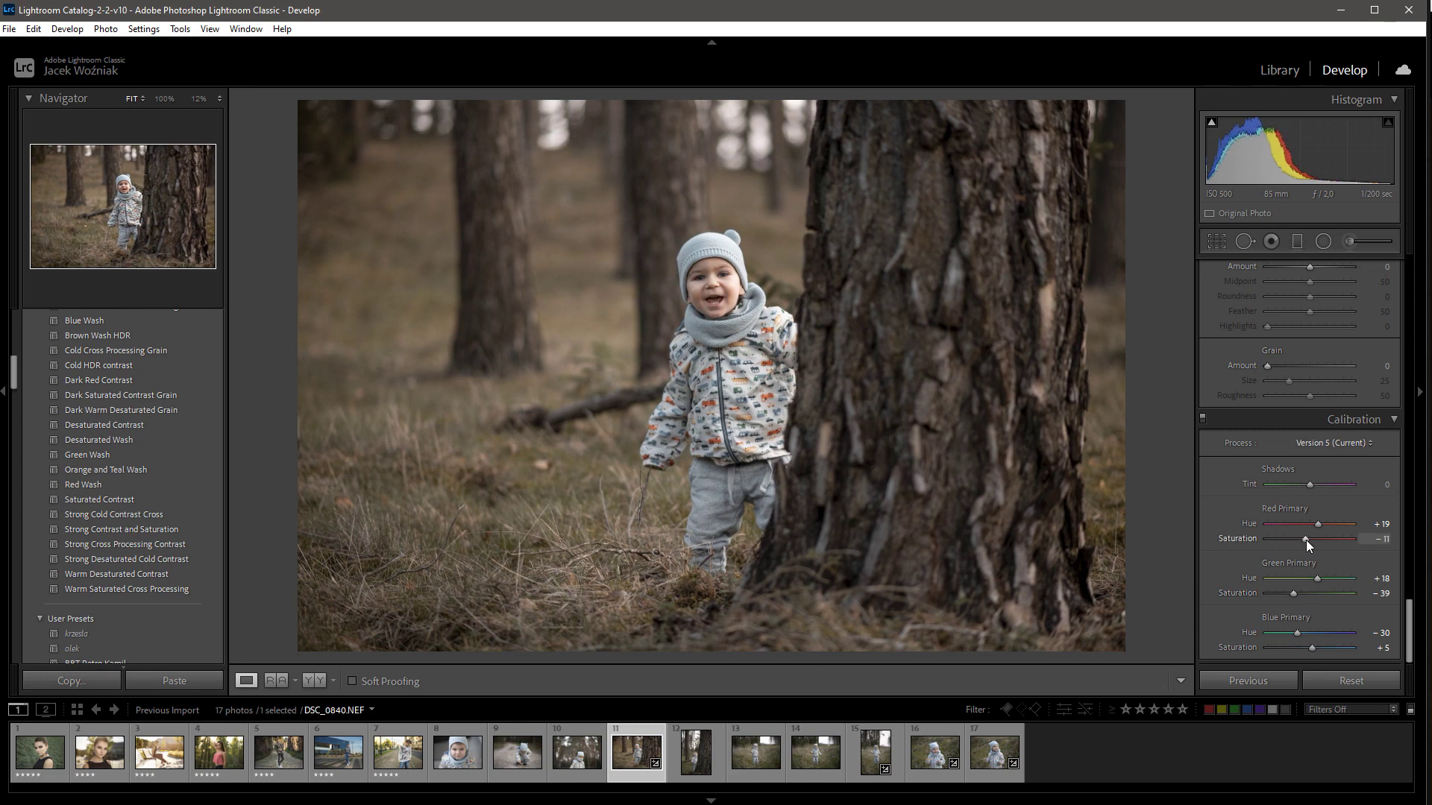
left_click_drag(1296, 593, 1300, 594)
left_click_drag(1312, 647, 1325, 646)
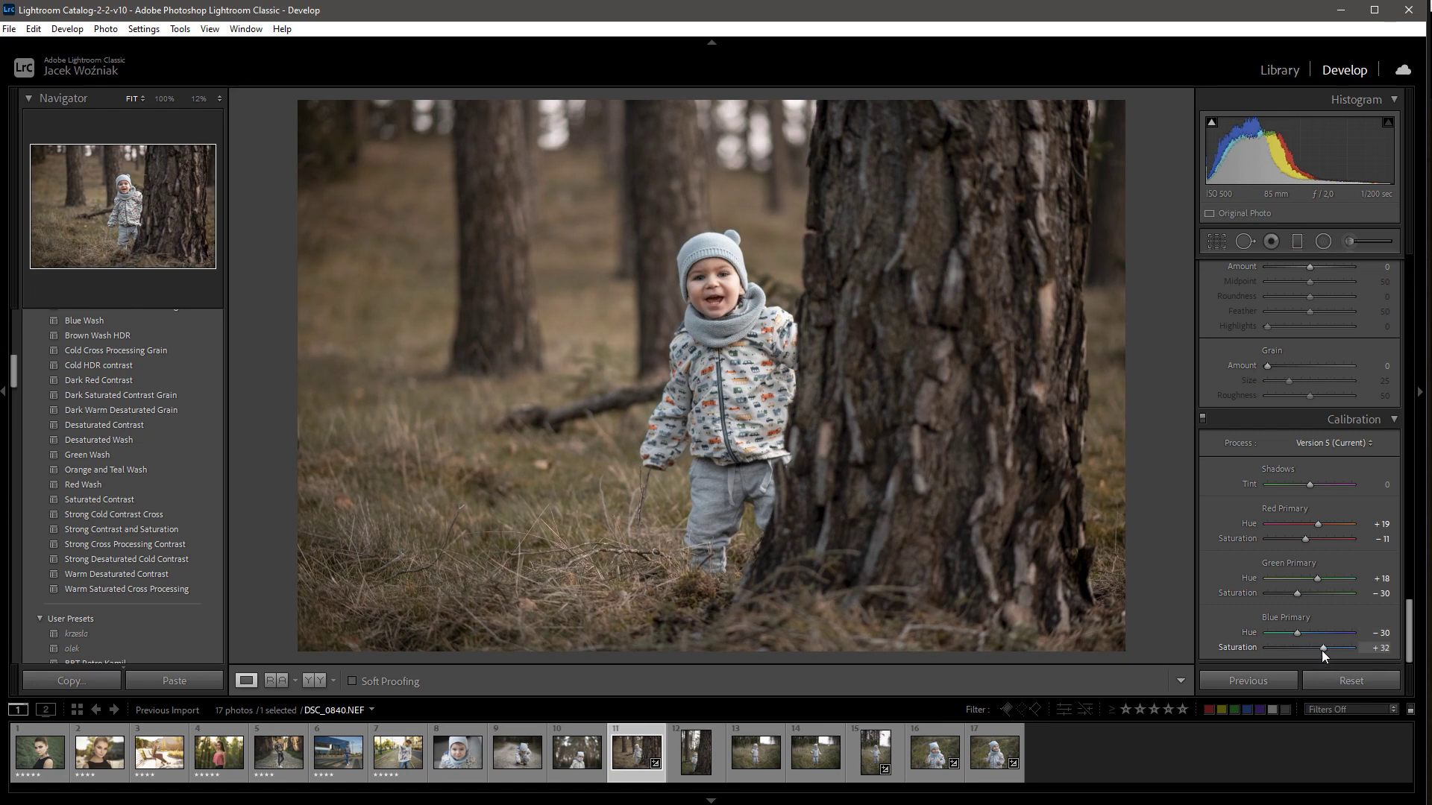
left_click_drag(1299, 593, 1299, 633)
Compare the edit against the original, then raise Temp from 6350 to 7351.
key("backslash")
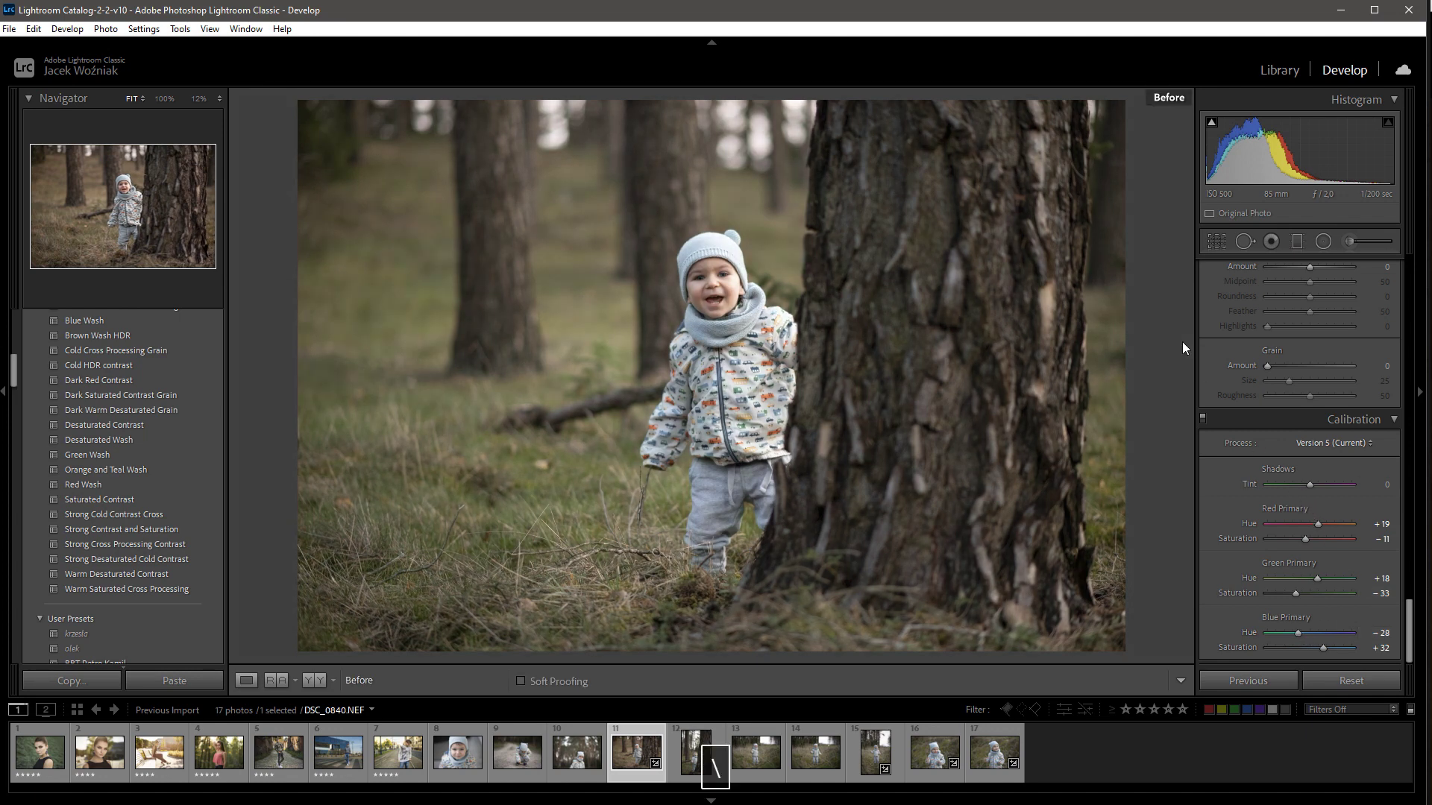
key("backslash")
key("backslash")
key("backslash")
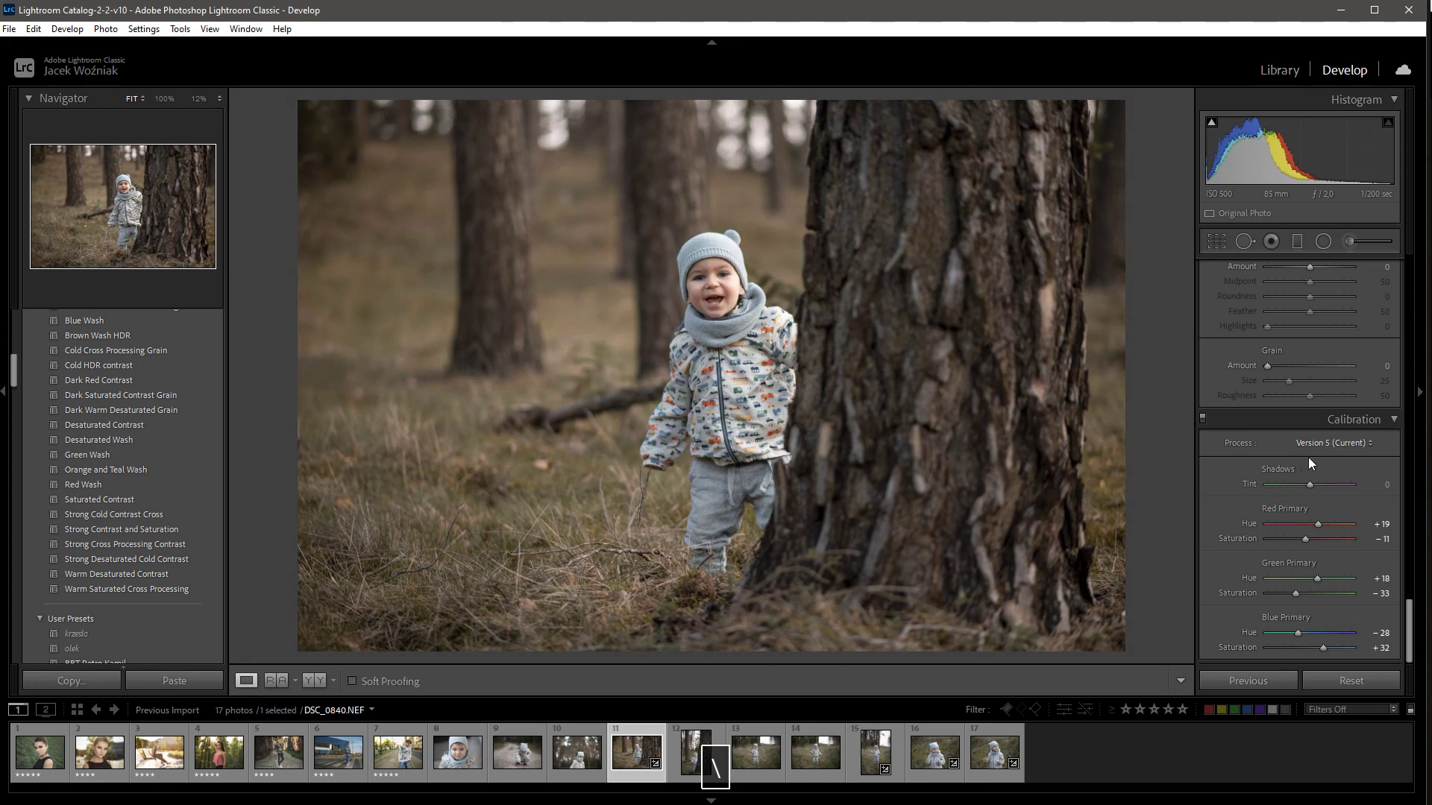
scroll(1356, 503, "up", 3)
scroll(1356, 503, "up", 3)
scroll(1356, 504, "up", 3)
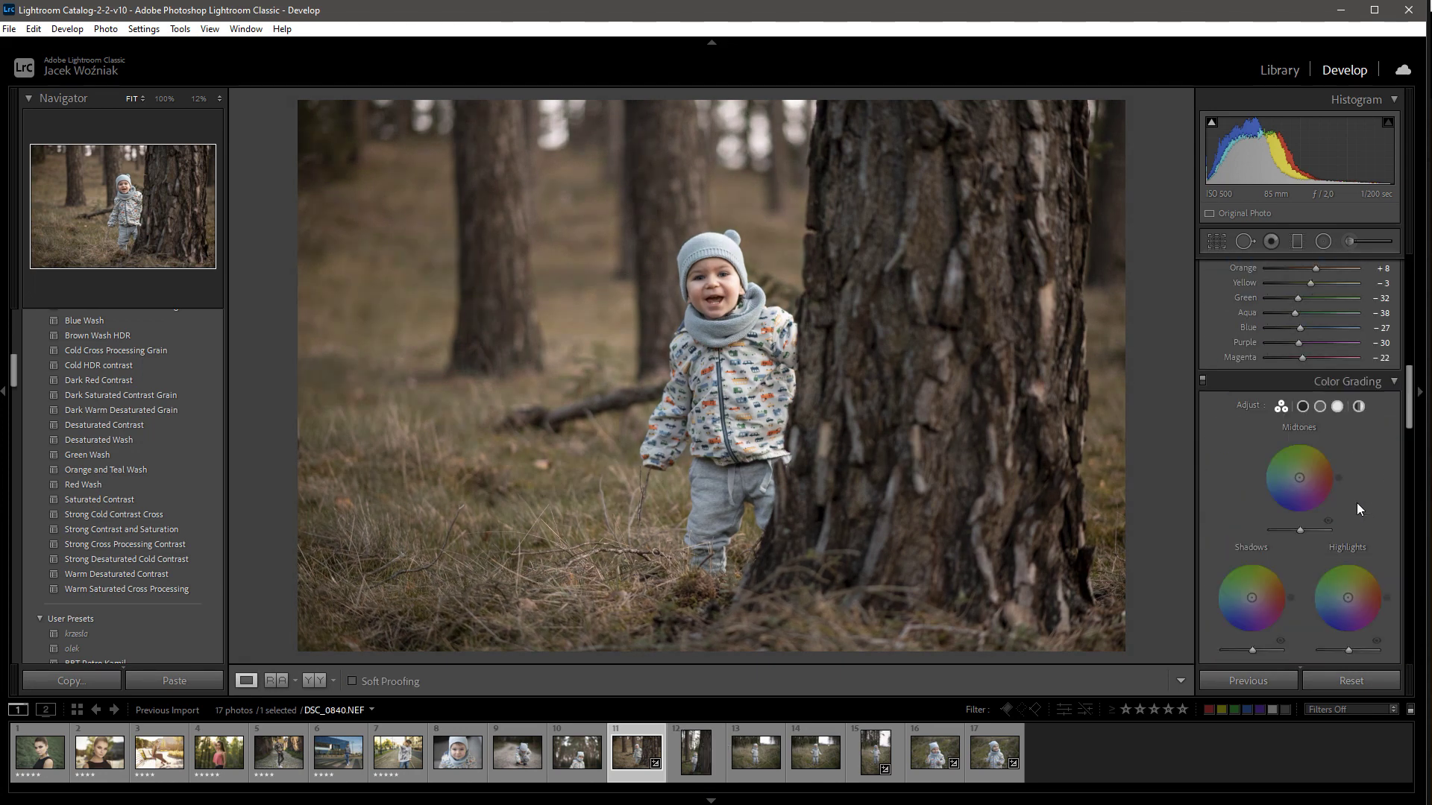
scroll(1357, 509, "up", 3)
scroll(1357, 508, "up", 2)
scroll(1357, 509, "up", 2)
scroll(1357, 509, "down", 3)
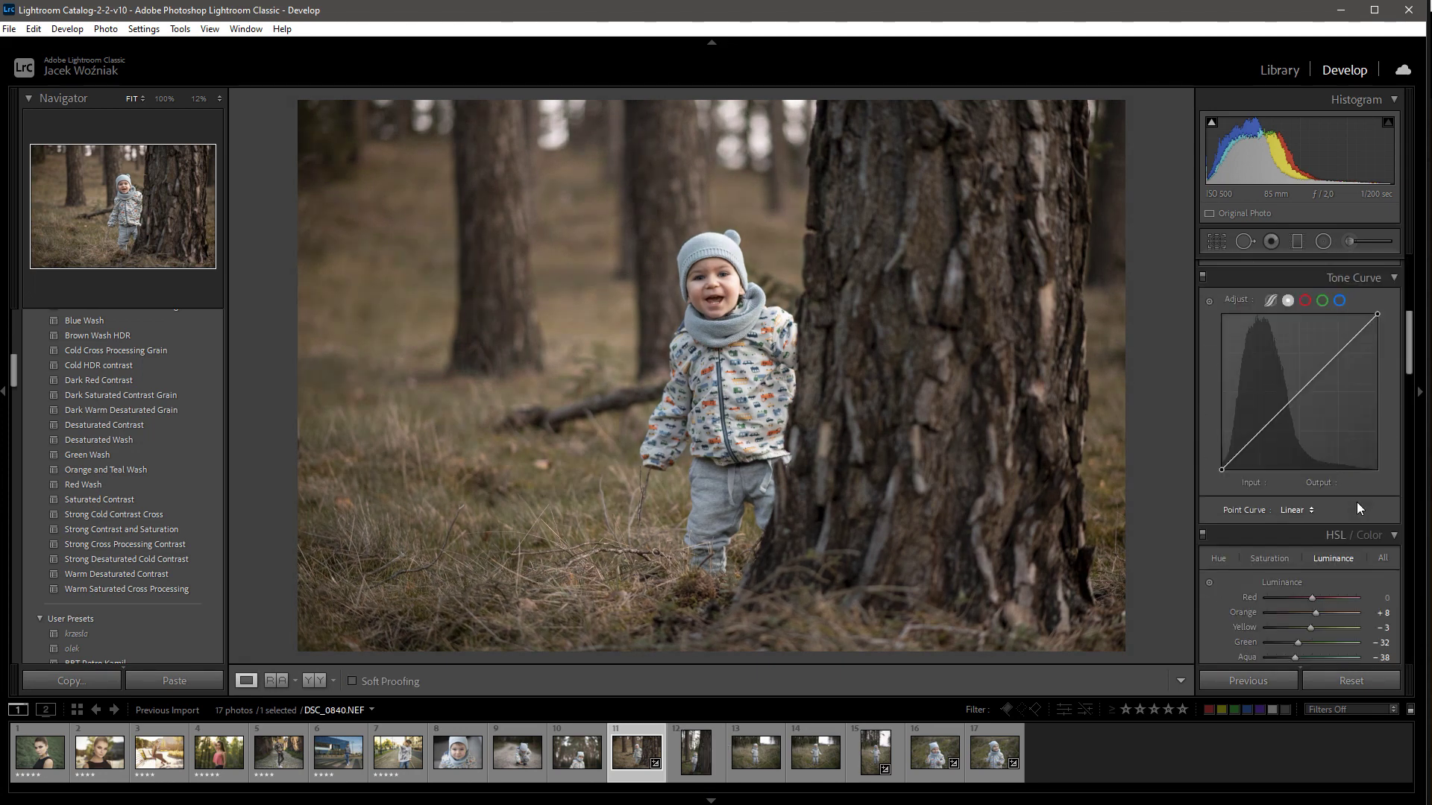
scroll(1357, 503, "down", 3)
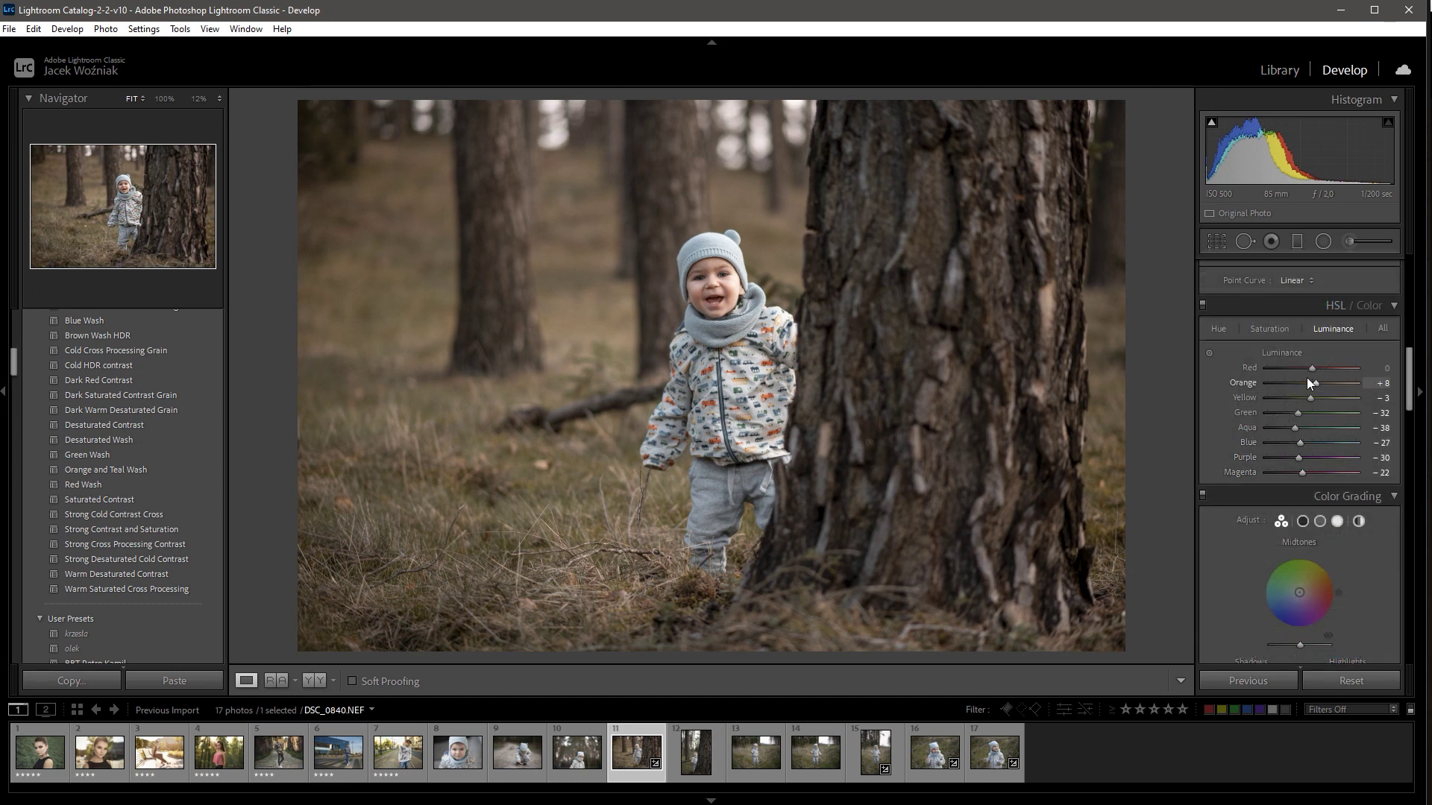
key("backslash")
key("backslash")
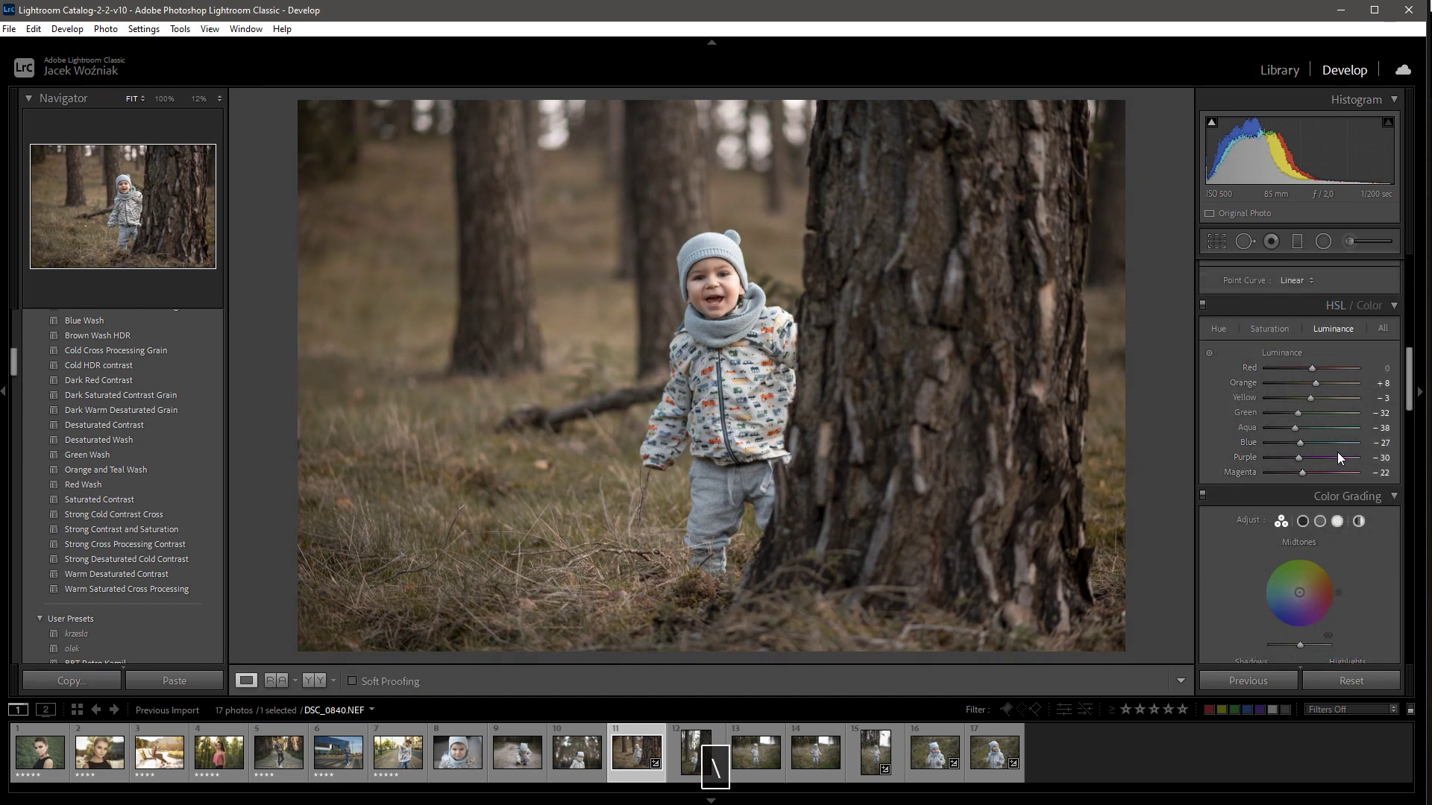
scroll(1337, 452, "up", 10)
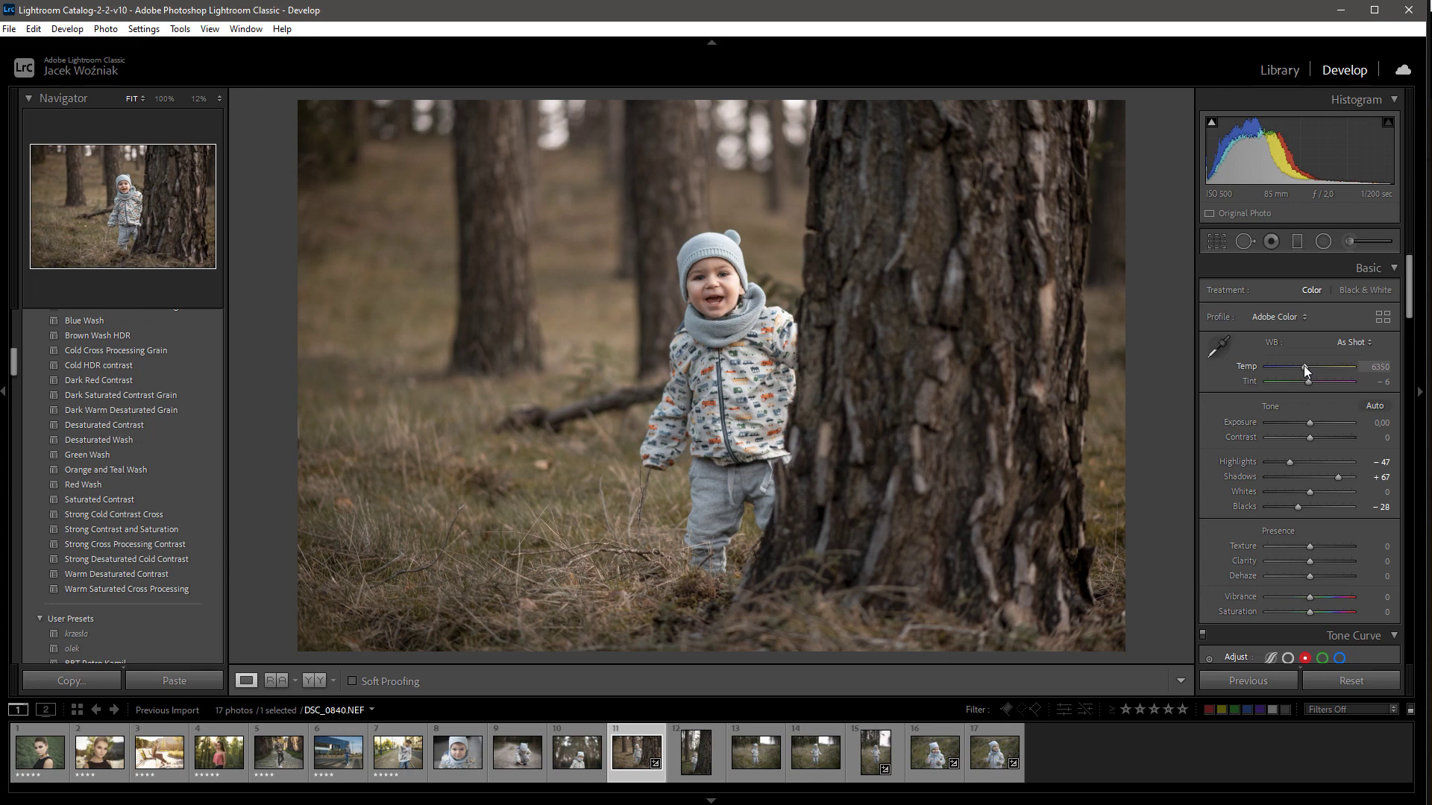
left_click_drag(1305, 365, 1315, 367)
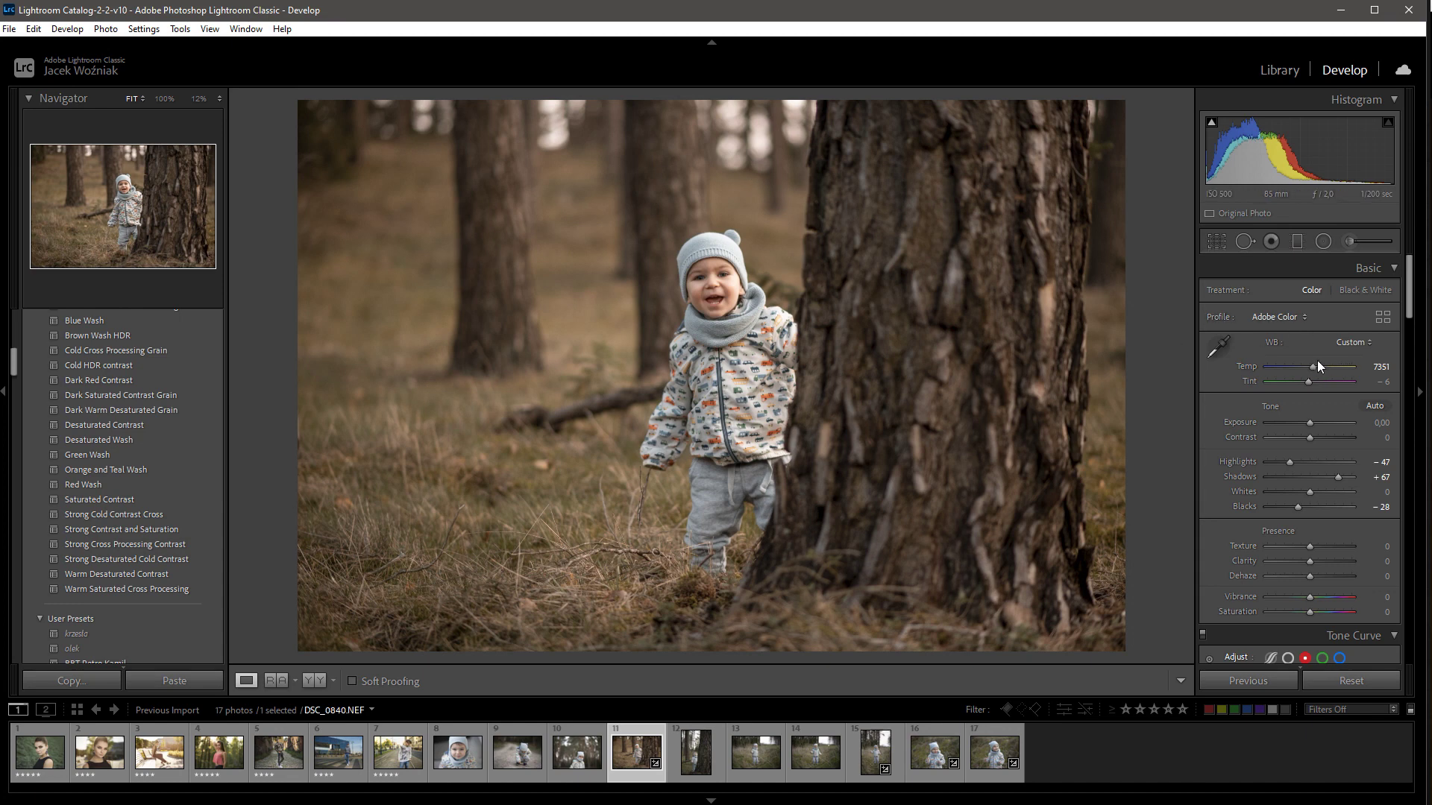
Settle the Basic sliders at Temp 7789, Vibrance +12, Saturation −26 and Blacks −39.
left_click_drag(1314, 367, 1326, 369)
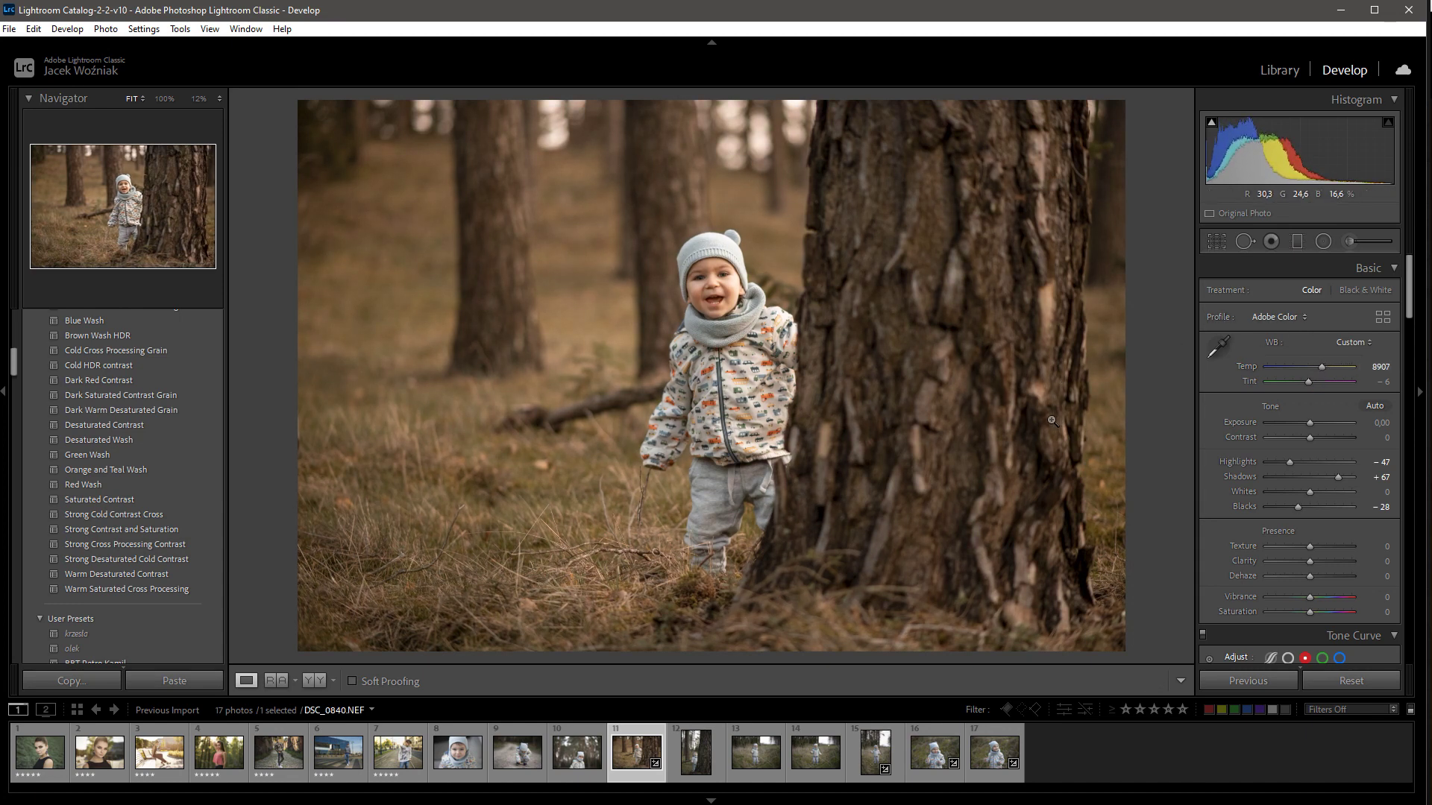
left_click_drag(1313, 611, 1317, 597)
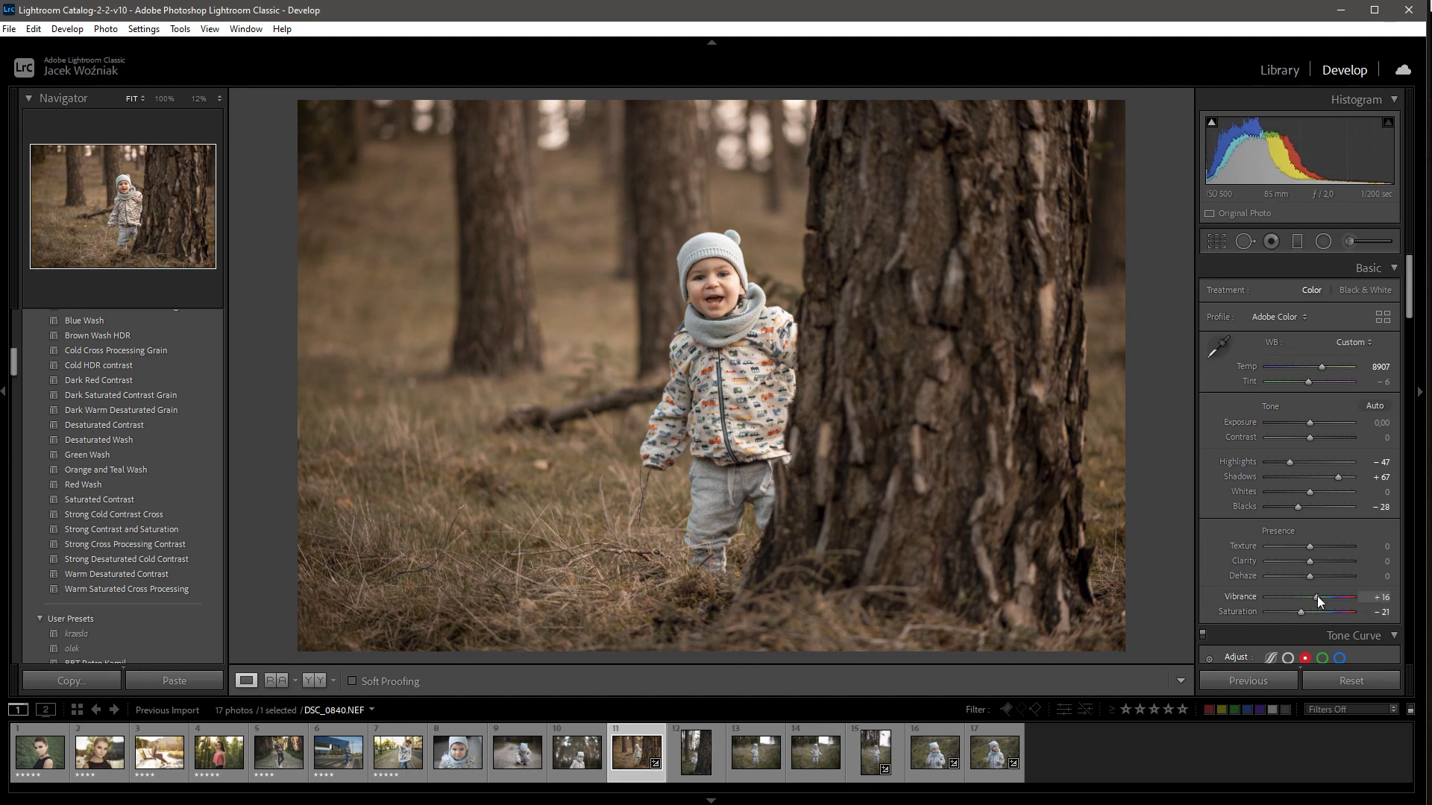
left_click_drag(1290, 611, 1298, 610)
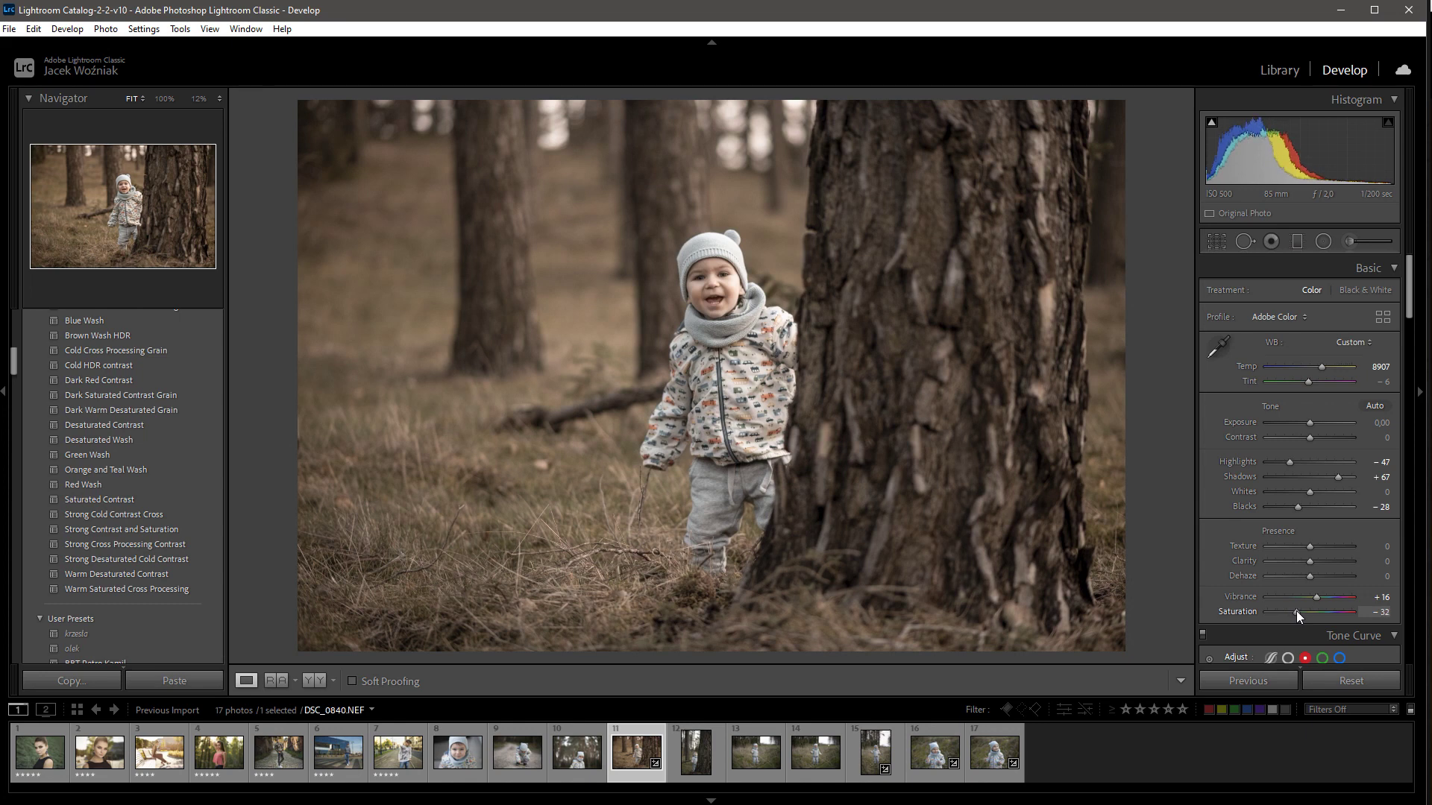
left_click_drag(1321, 367, 1316, 367)
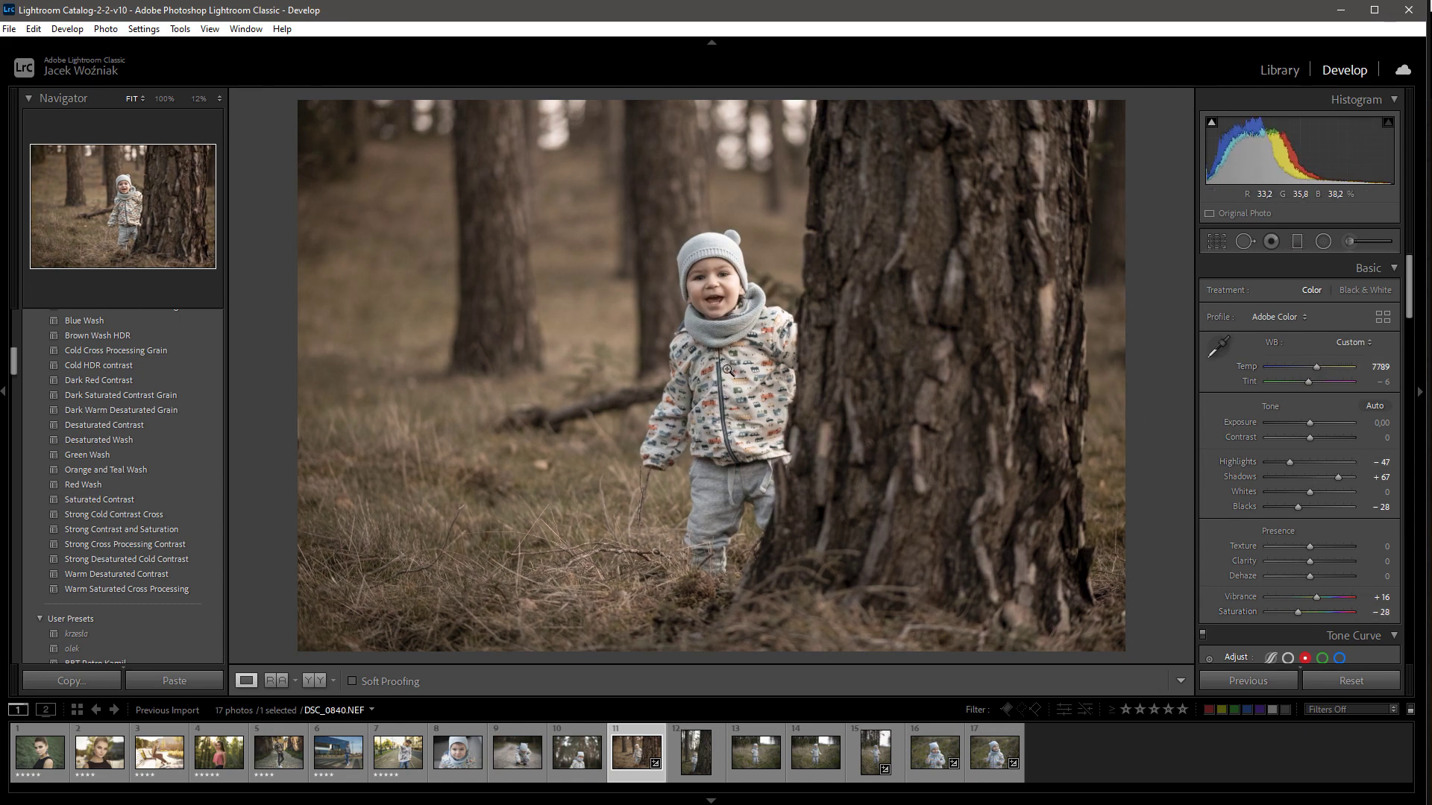
left_click(1317, 597)
left_click_drag(1317, 597, 1300, 611)
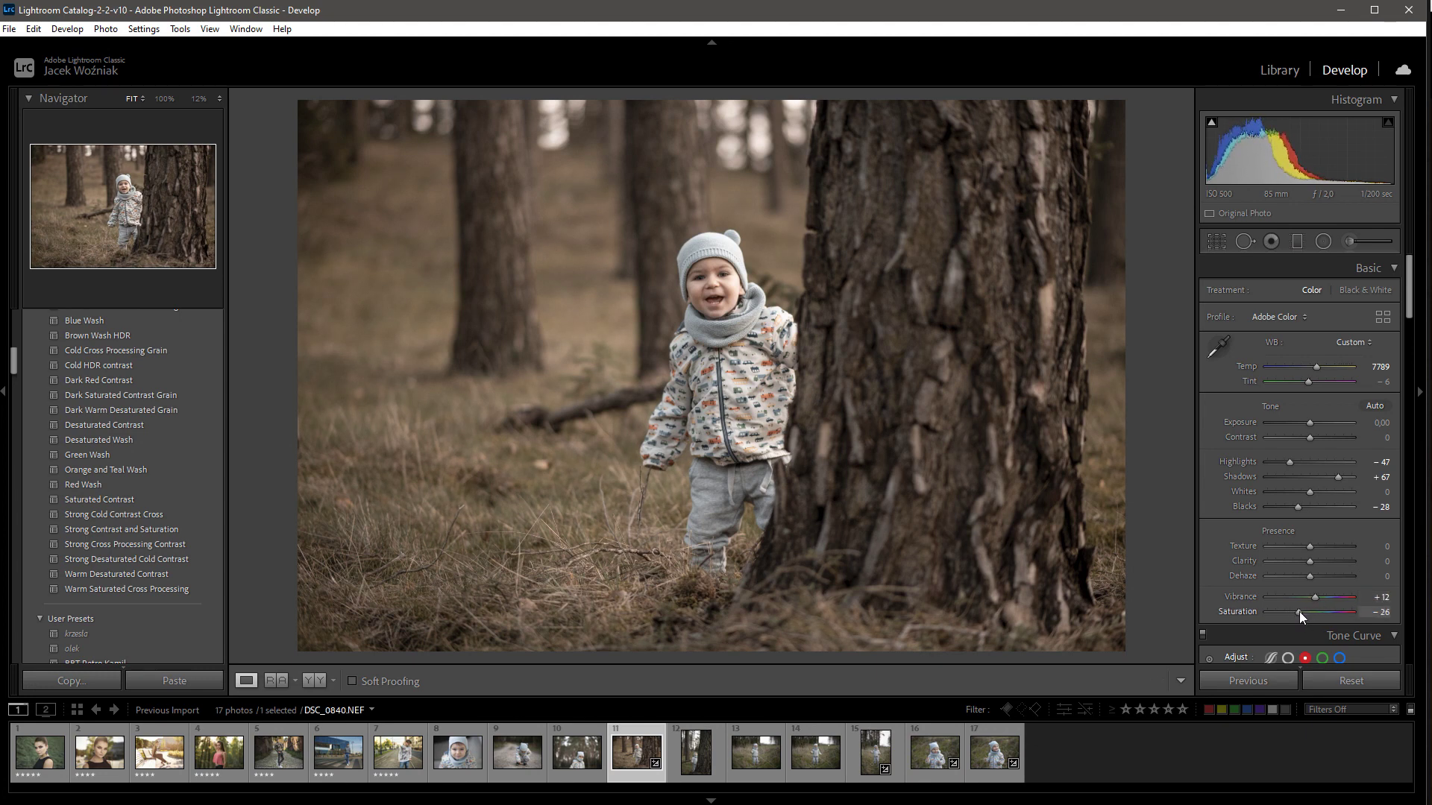
left_click_drag(1298, 508, 1290, 506)
On the RGB tone curve, add upper and lower points, pull the shadow point down, and add a midtone point.
scroll(1352, 473, "down", 5)
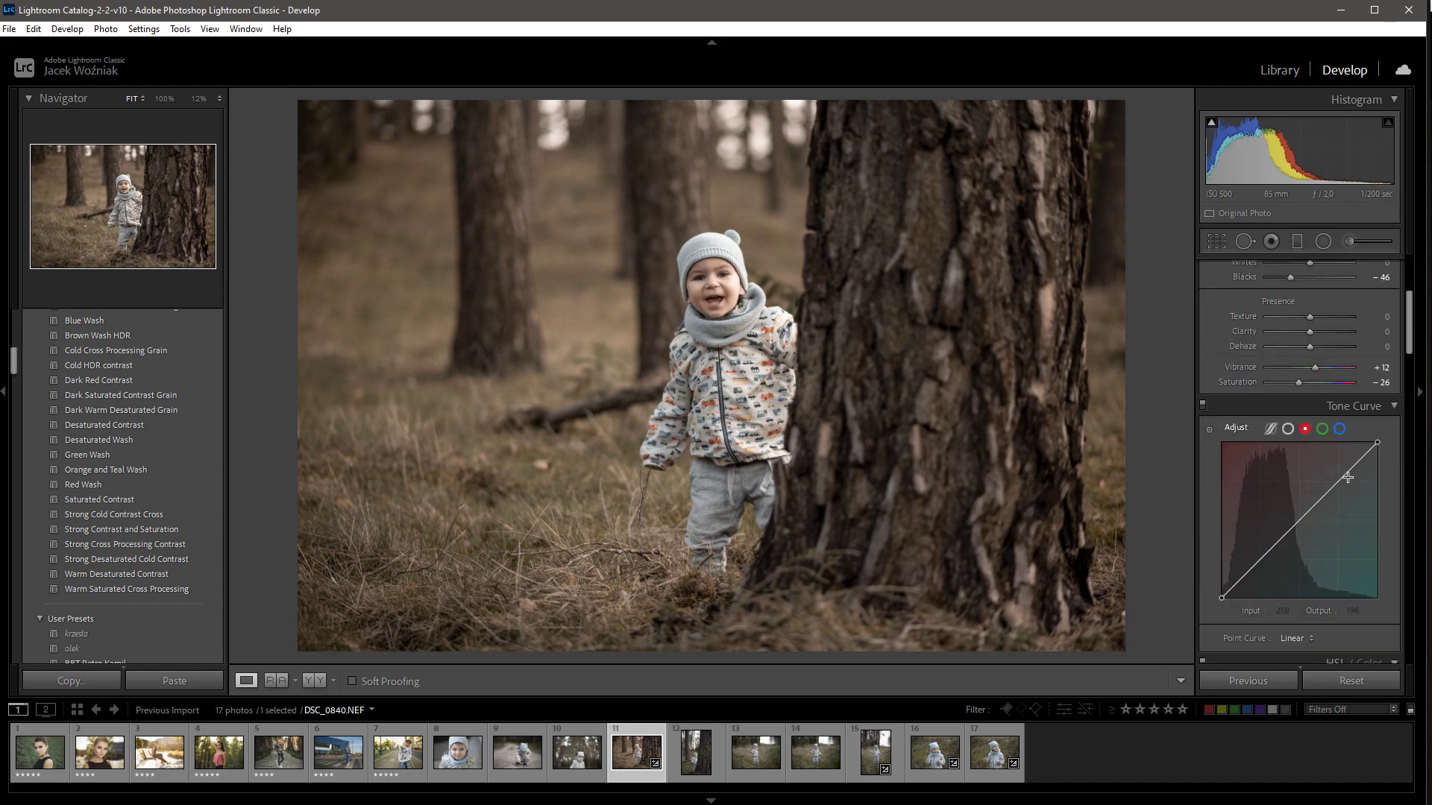
left_click(1288, 429)
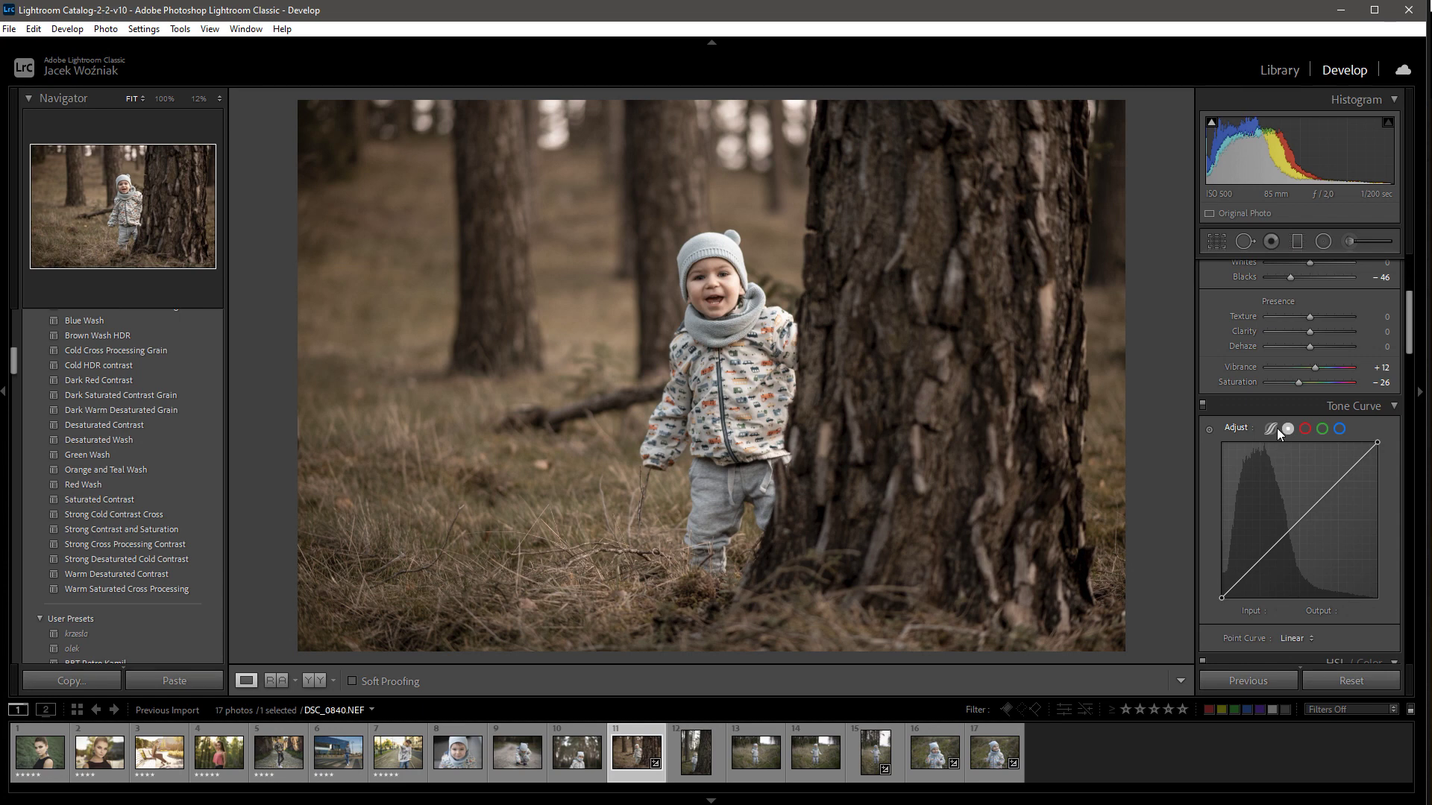
left_click(1331, 491)
left_click(1252, 567)
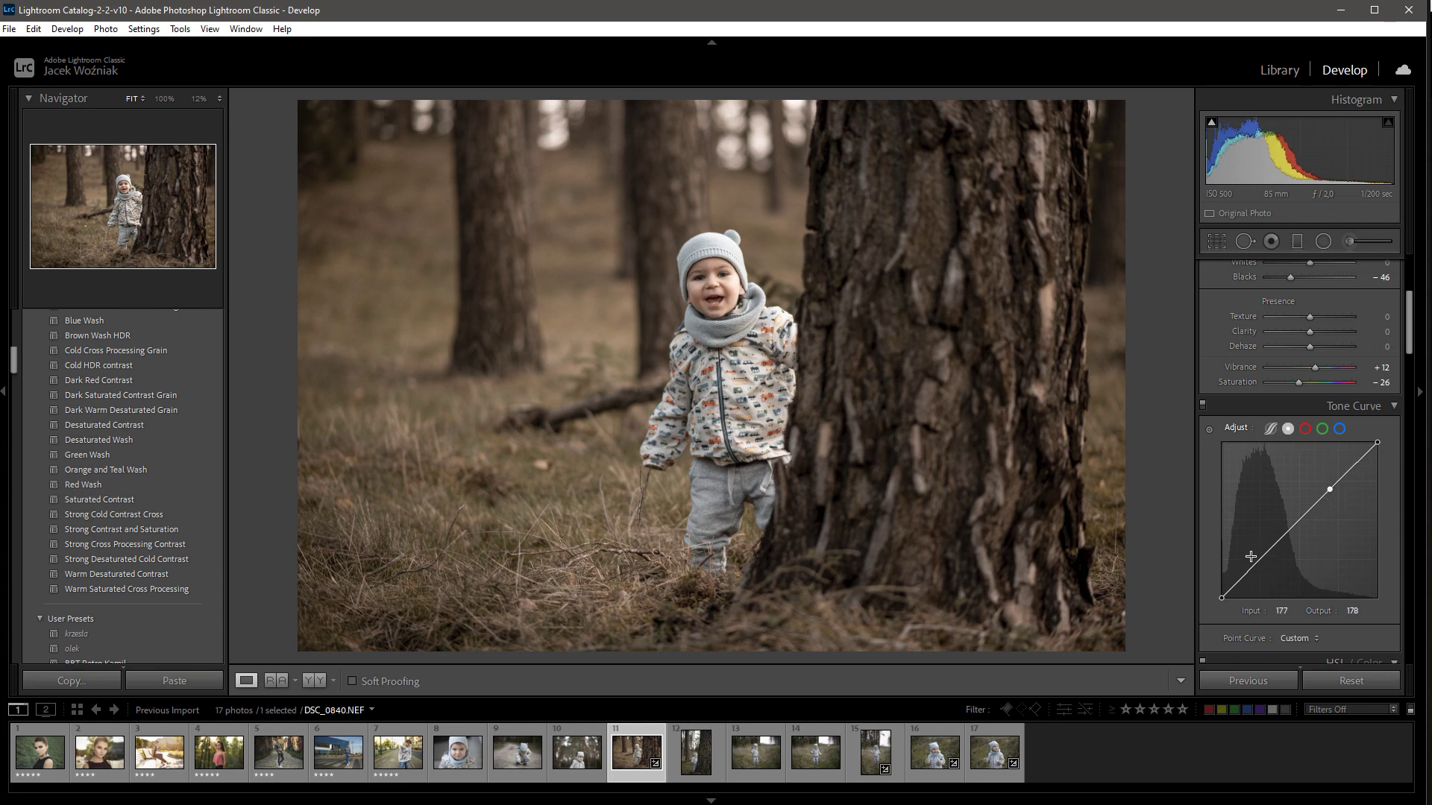
left_click_drag(1253, 571, 1252, 573)
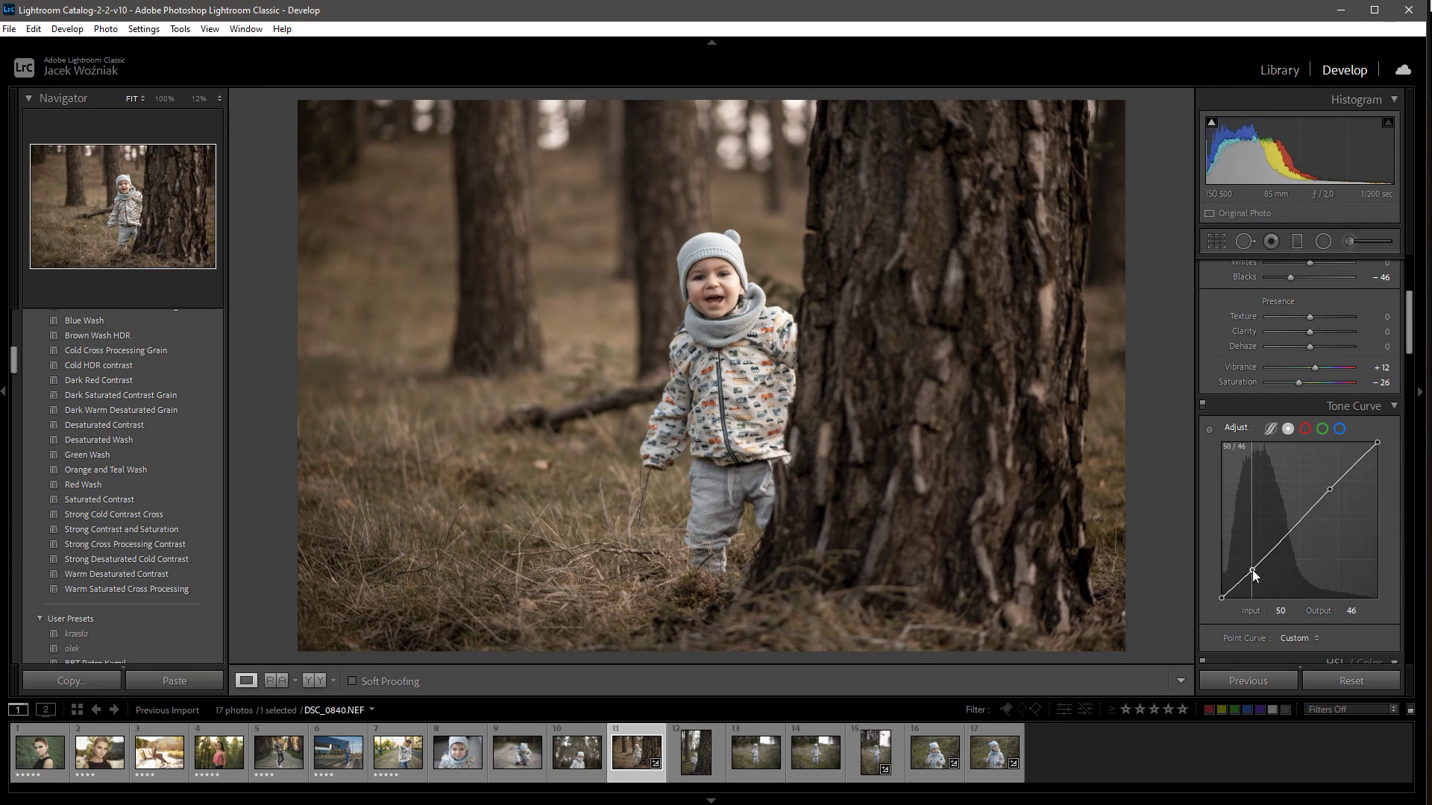
left_click(1296, 525)
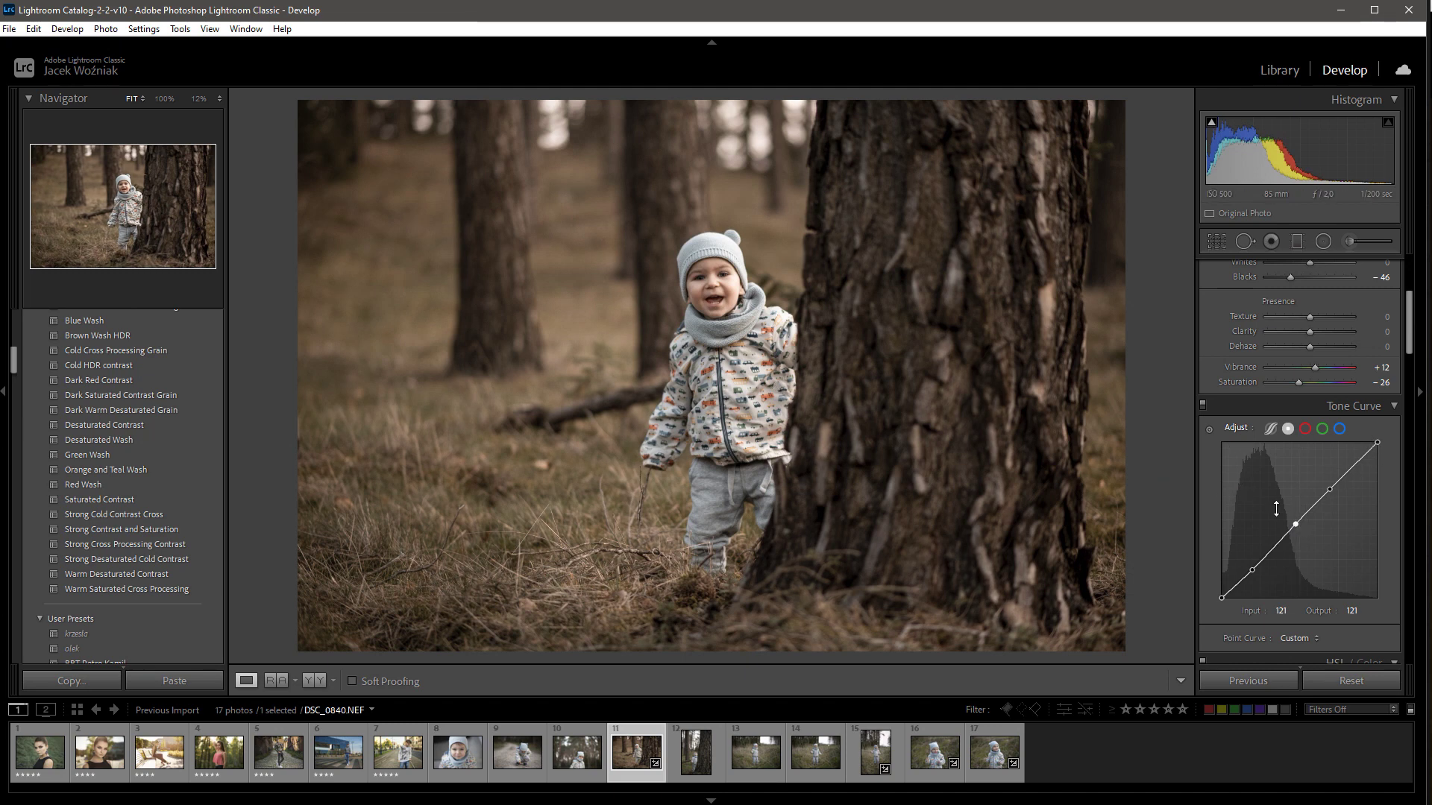
scroll(1315, 404, "up", 3)
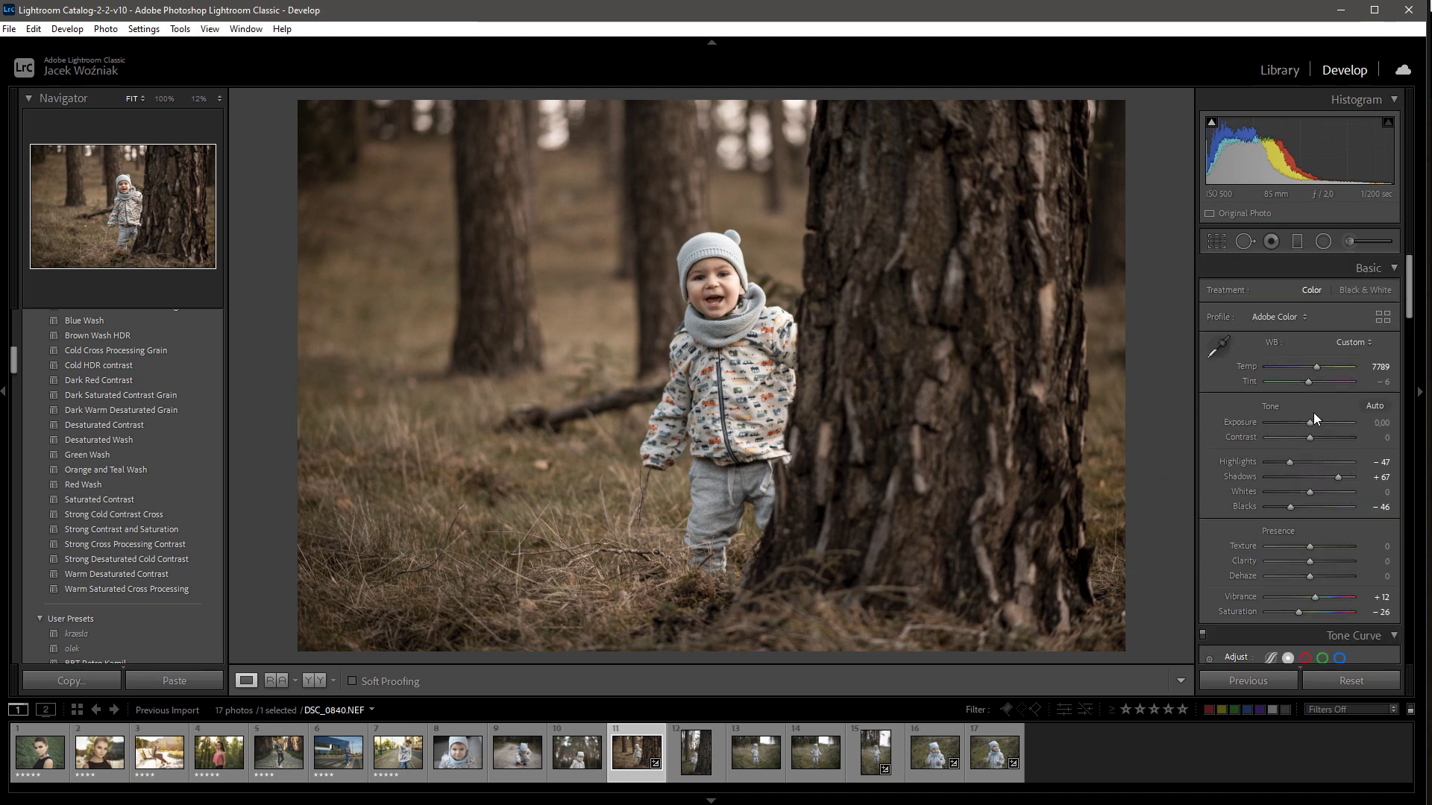
left_click(1292, 509)
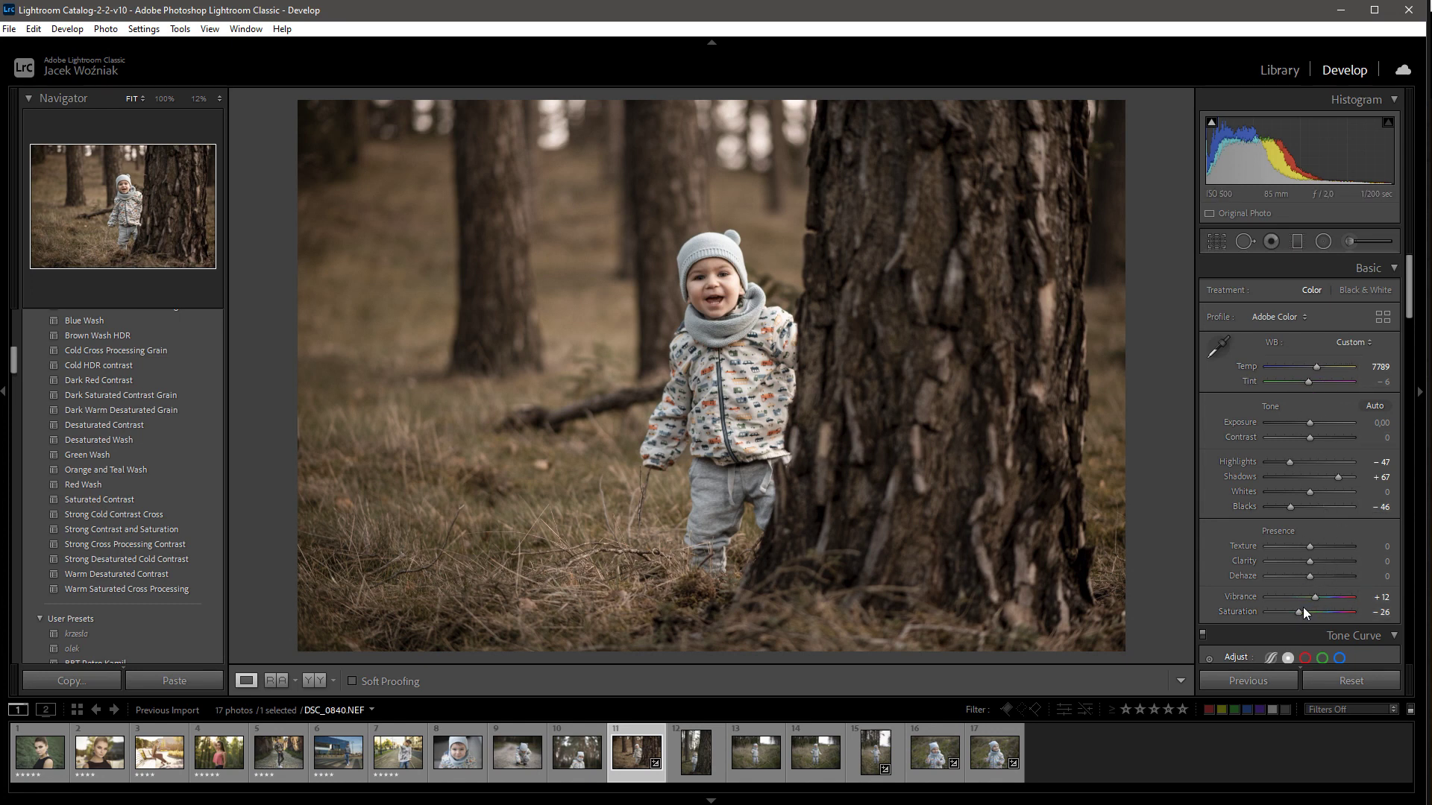
left_click_drag(1300, 612, 1270, 610)
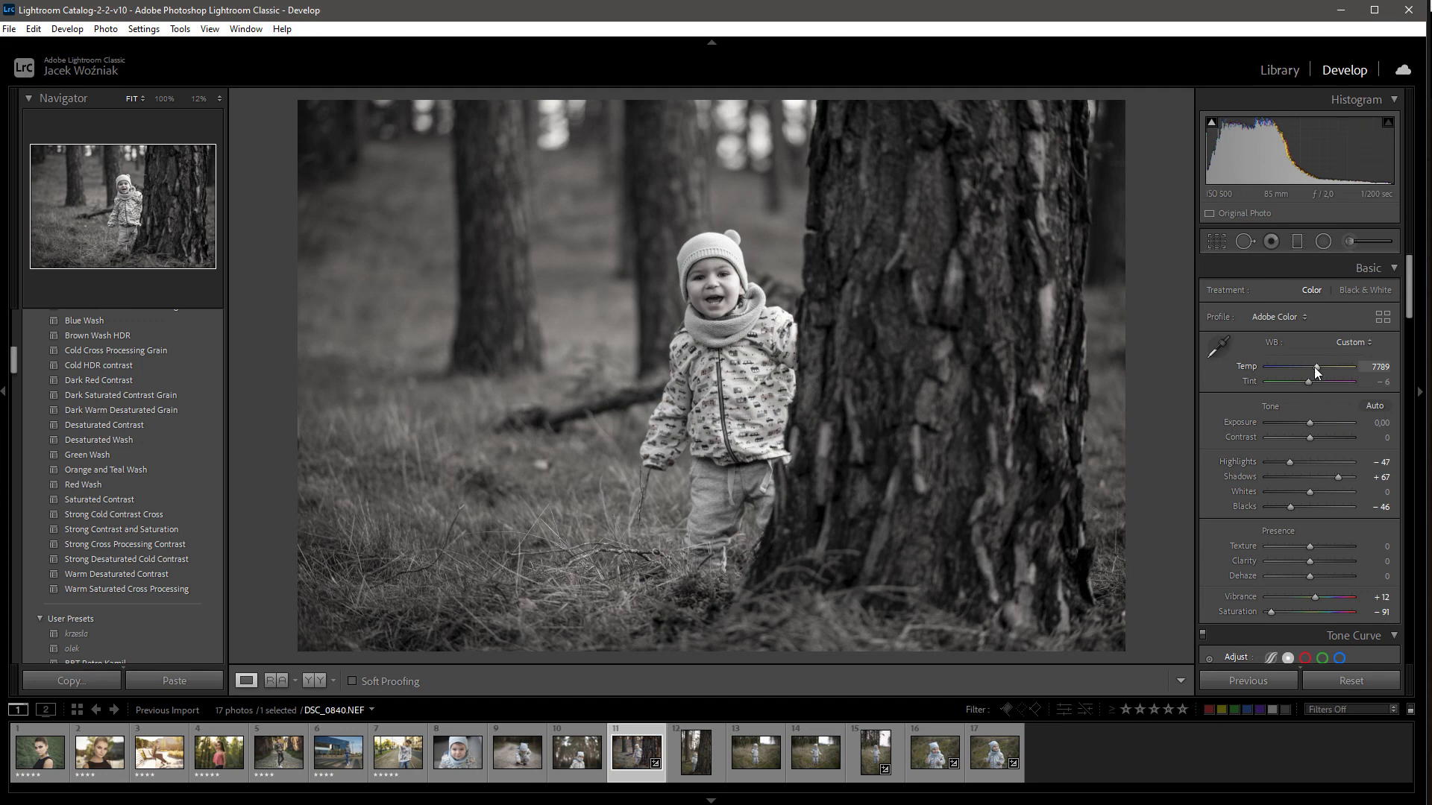
mouse_move(1314, 367)
left_mouse_down()
mouse_move(1359, 364)
mouse_move(1337, 363)
left_mouse_up()
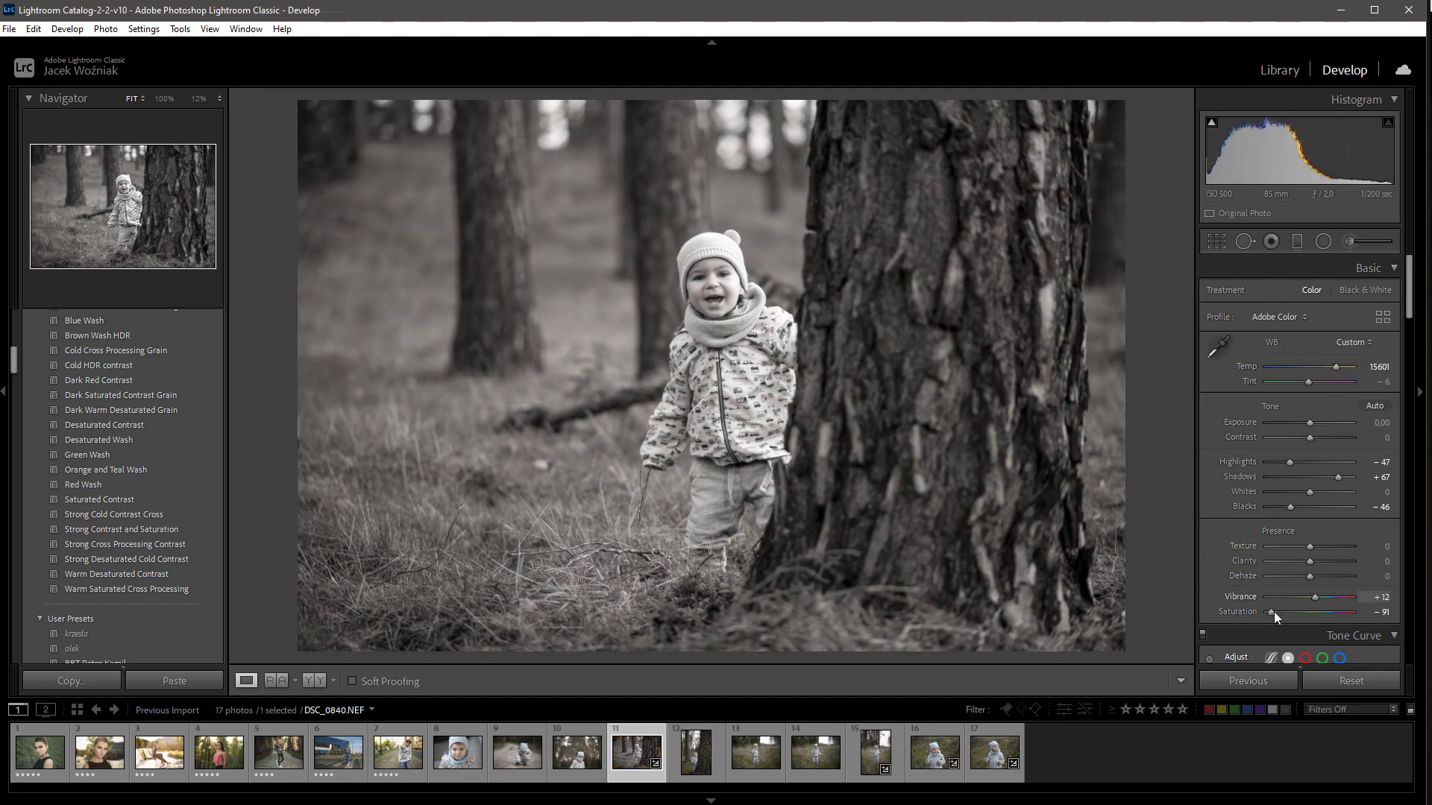
left_click_drag(1274, 612, 1283, 610)
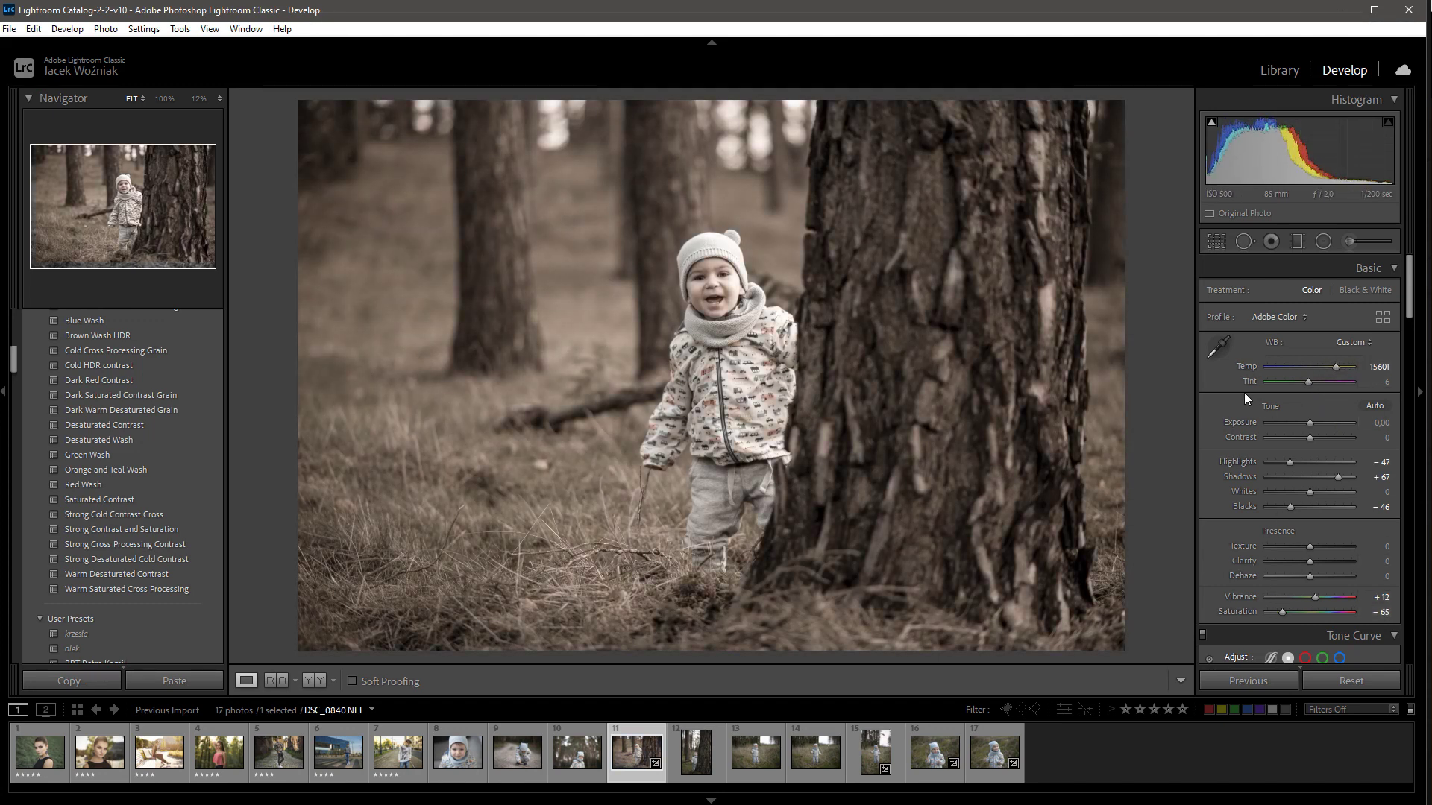
key("ctrl+z")
key("ctrl+z")
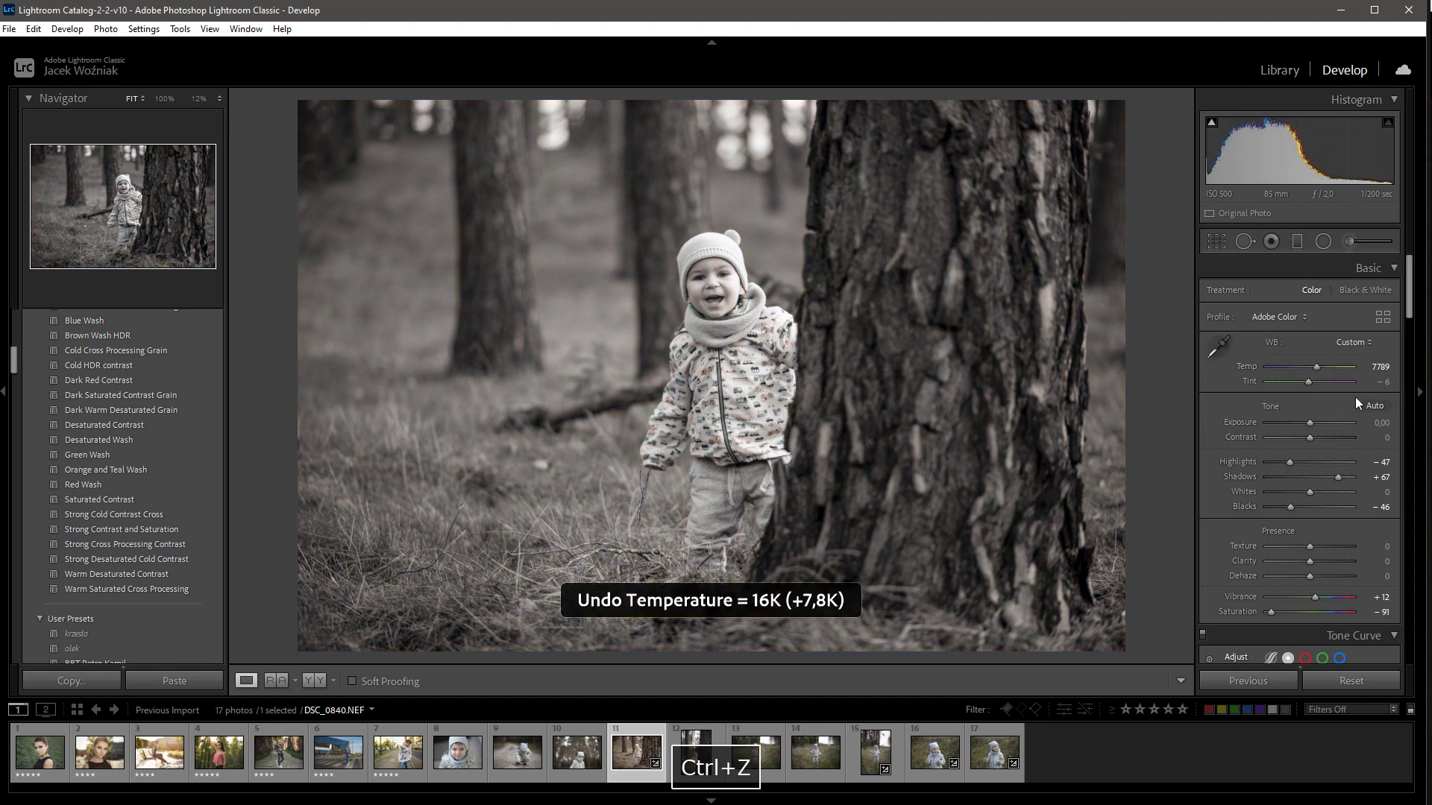
key("ctrl+z")
key("ctrl+z")
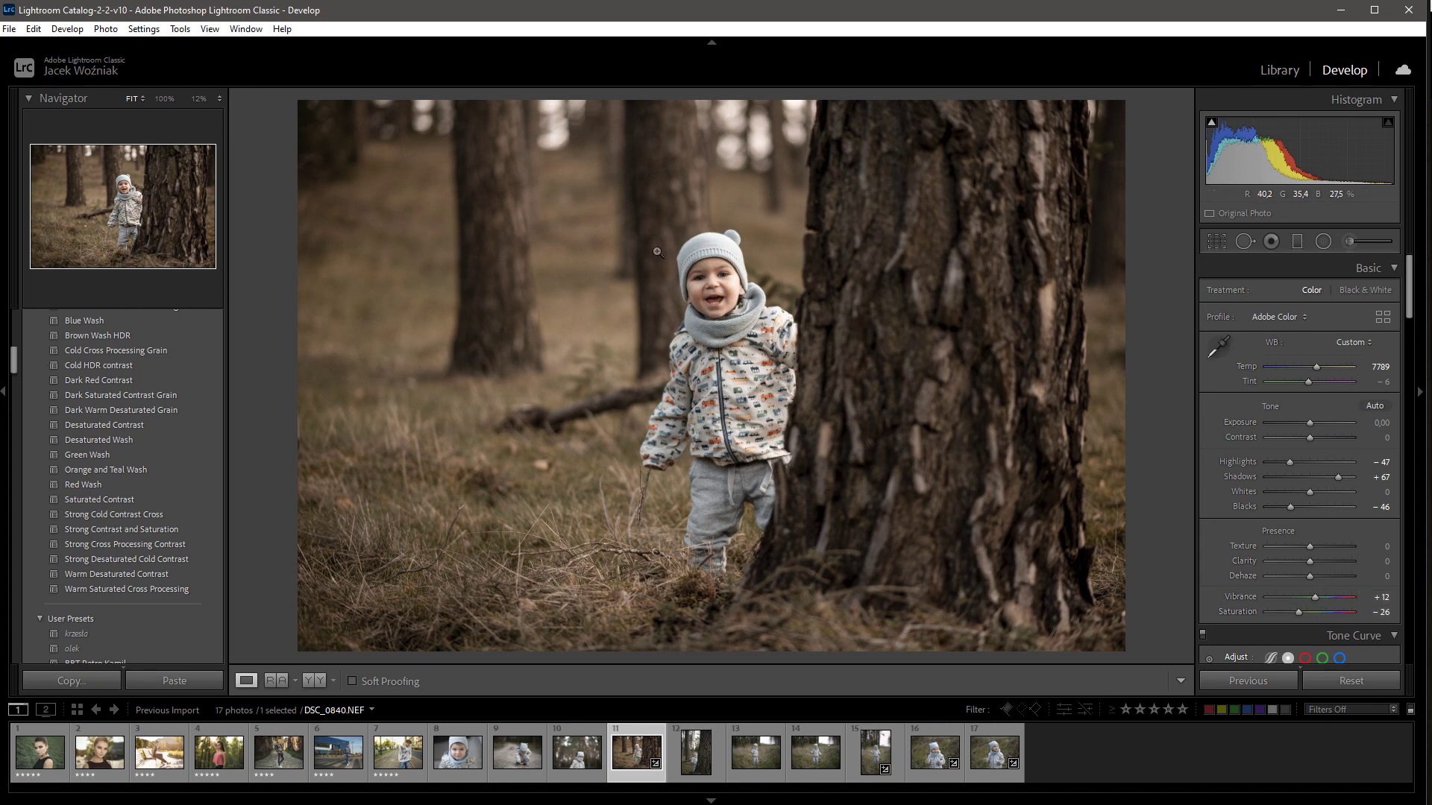
Reset Vibrance and raise it to +19.
double_click(1243, 597)
left_click_drag(1309, 596, 1317, 598)
scroll(1343, 507, "down", 3)
scroll(1344, 507, "down", 3)
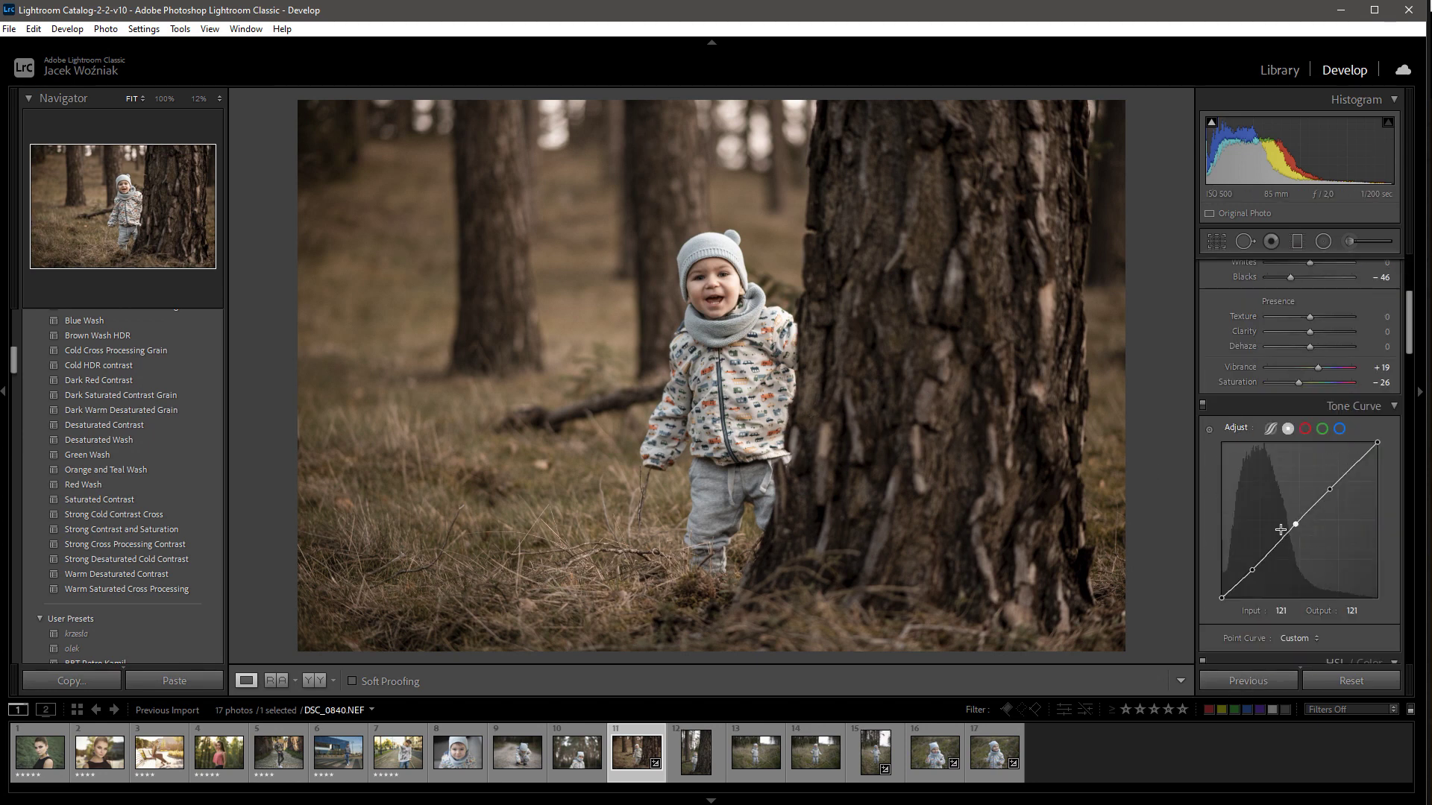
Reshape the tone curve with a lifted black point, lowered white point and adjusted midtone points.
left_click(1203, 404)
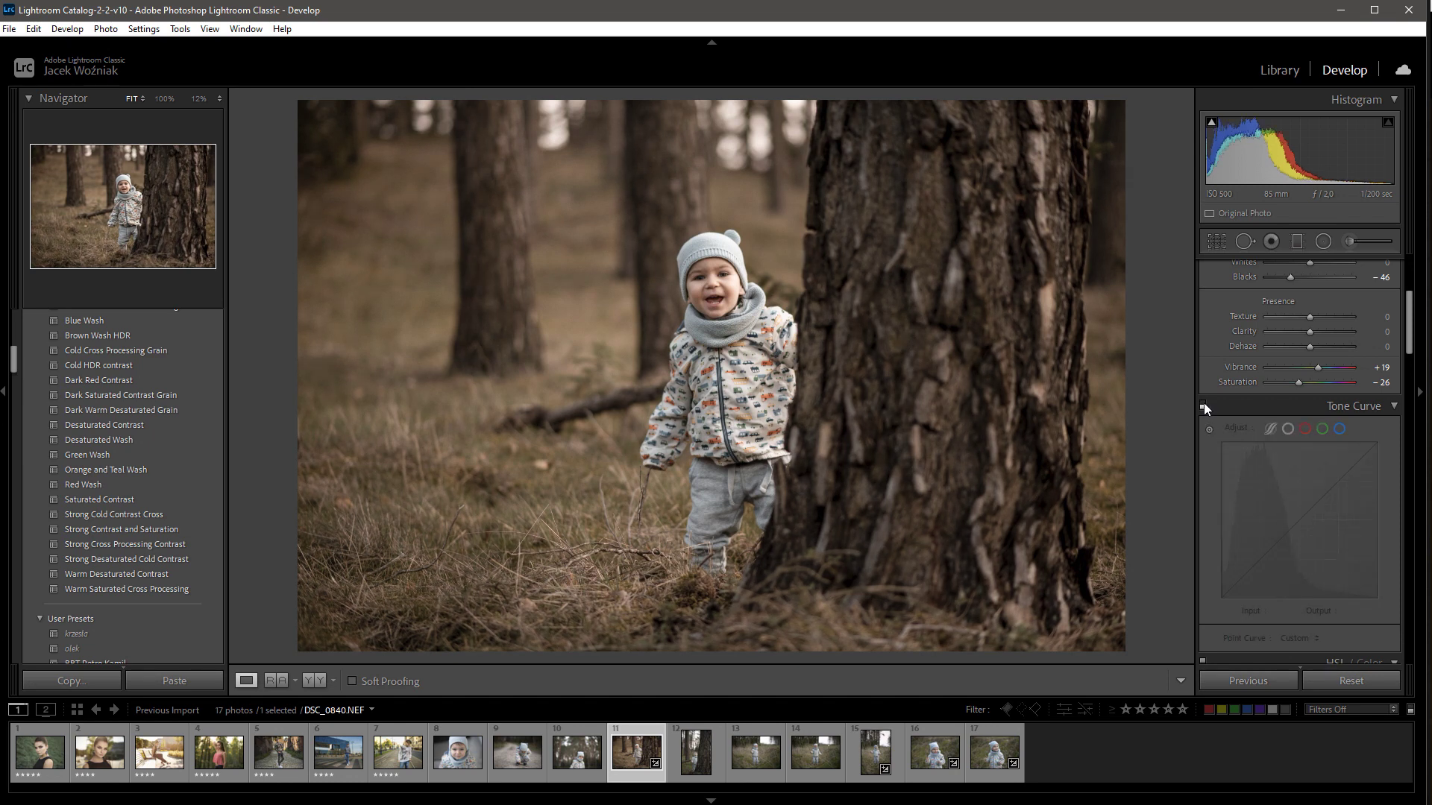
left_click(1203, 404)
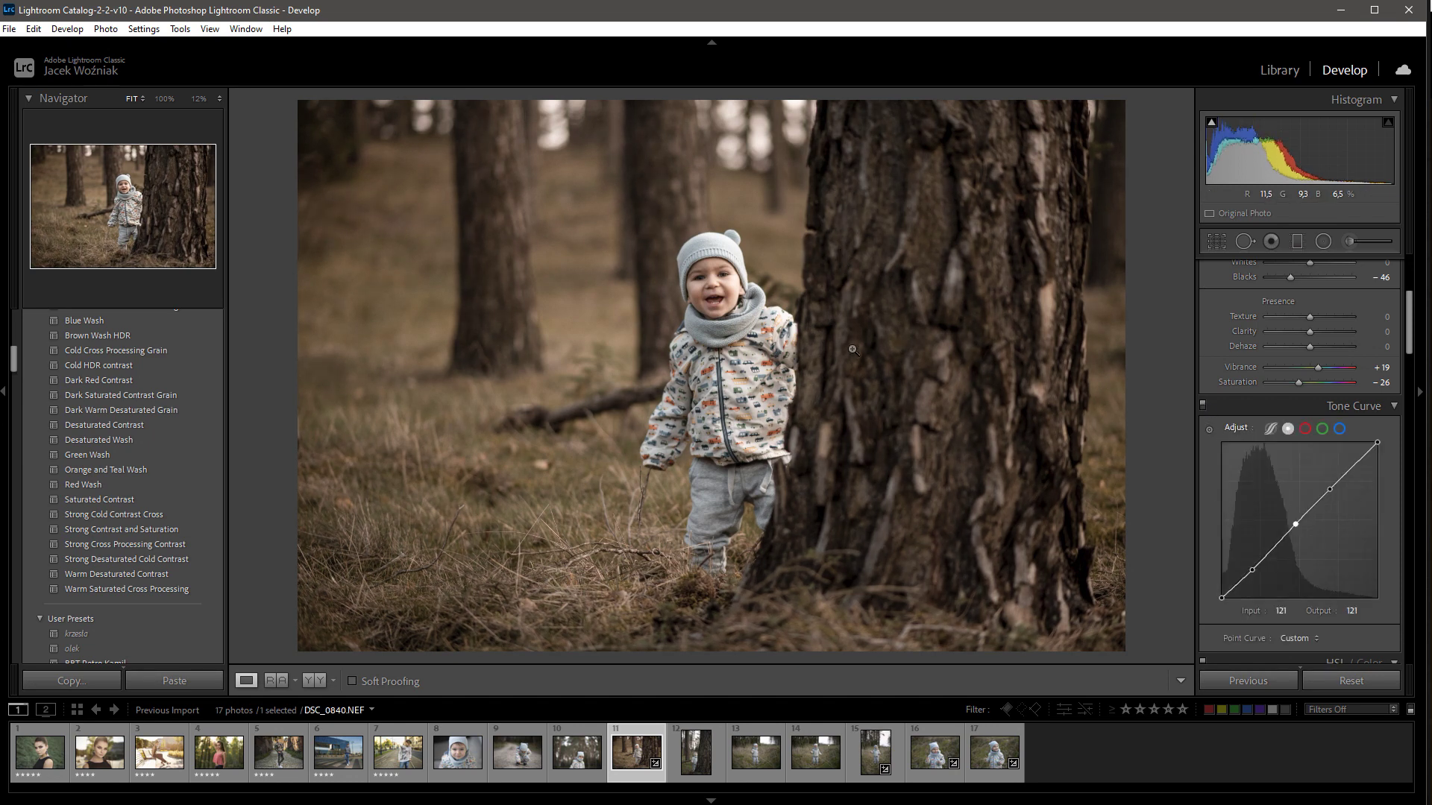
left_click_drag(1218, 598, 1219, 593)
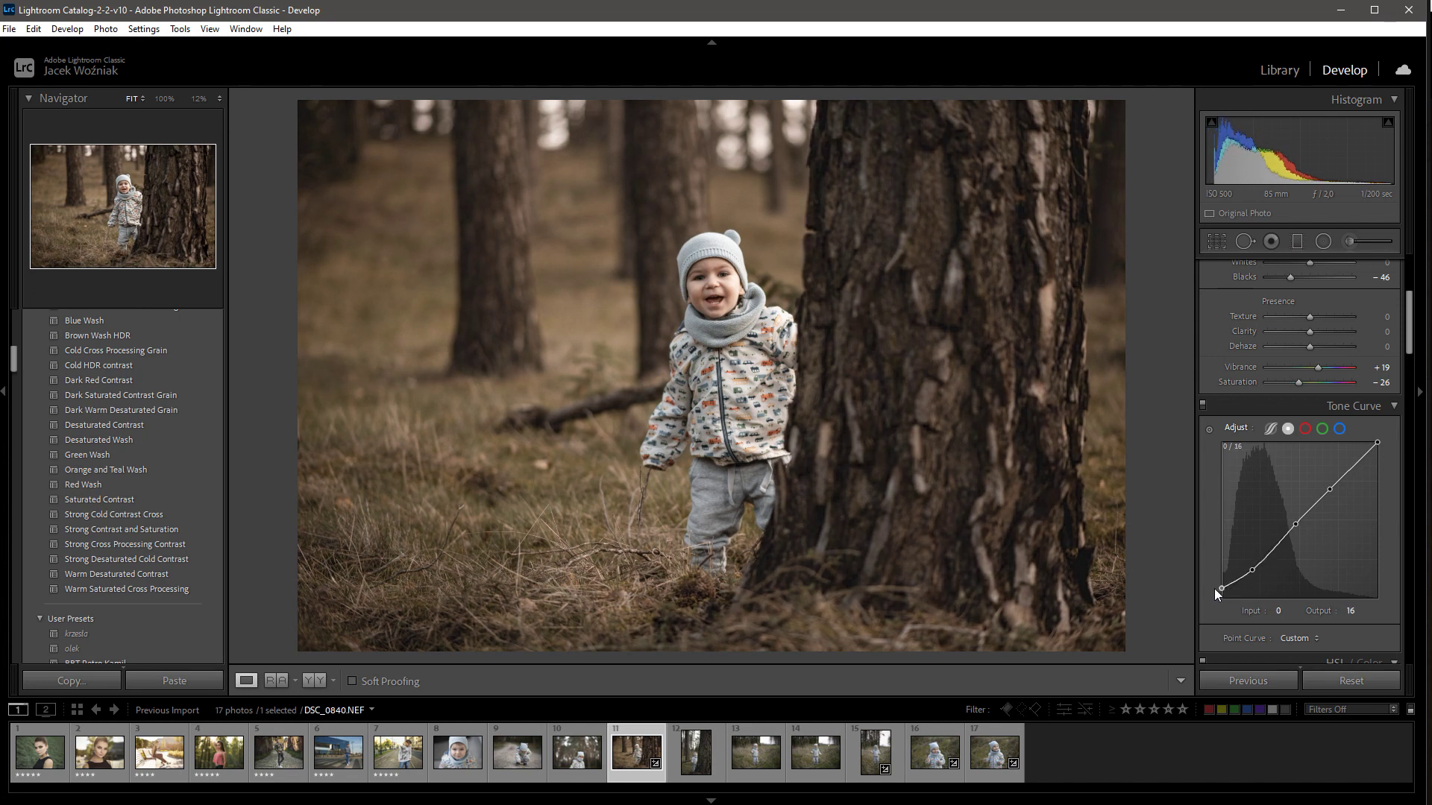
left_click_drag(1379, 444, 1381, 453)
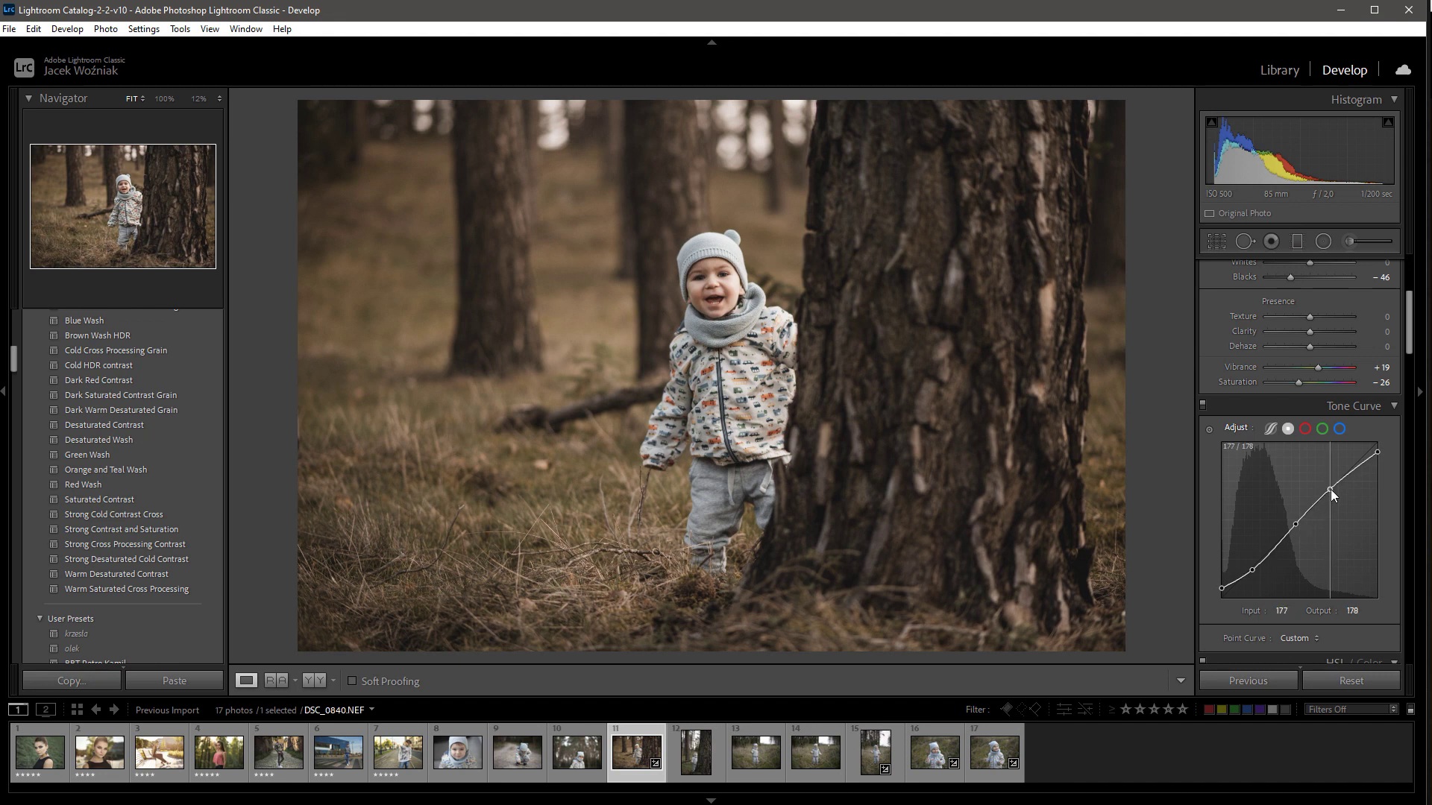
left_click_drag(1330, 489, 1332, 487)
left_click(1300, 519)
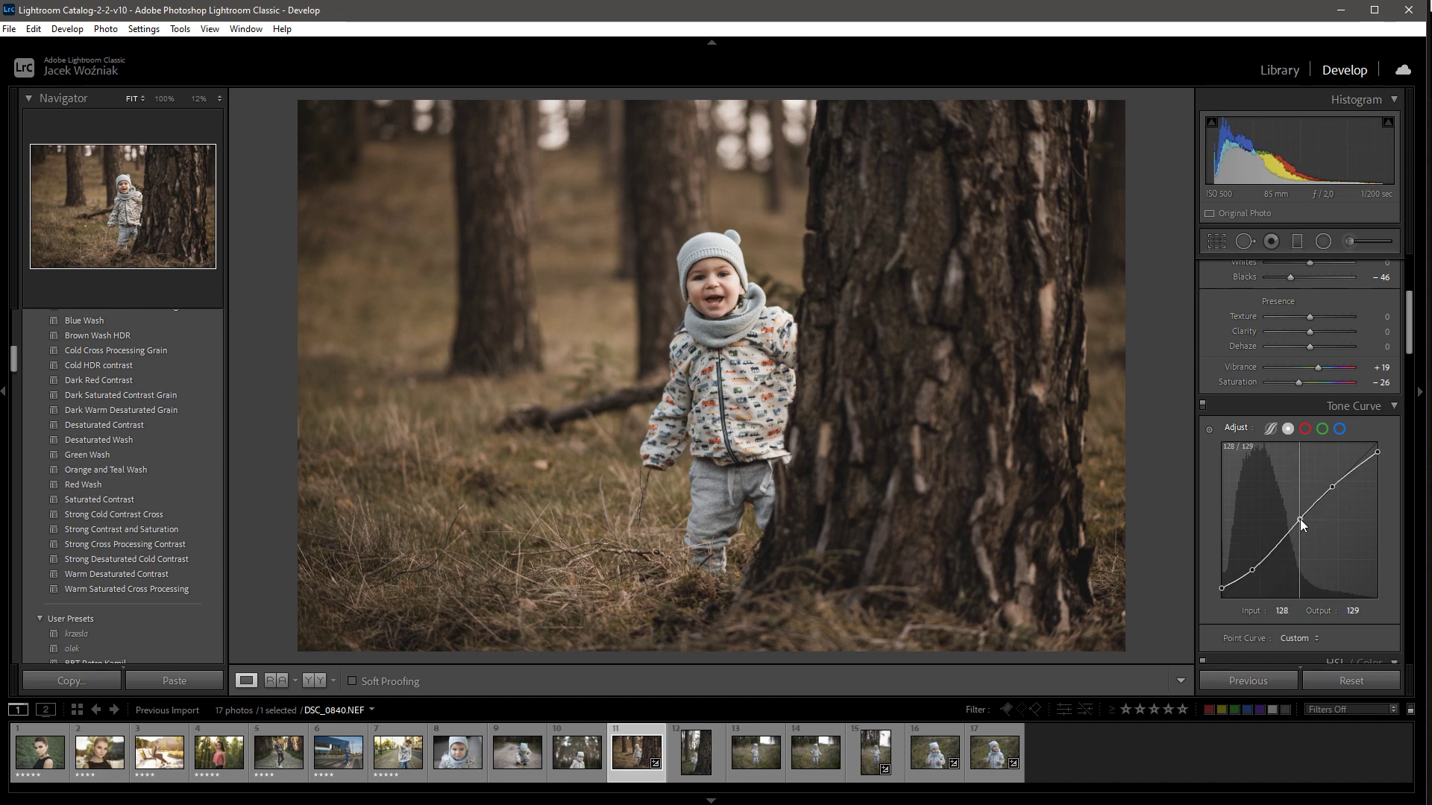
left_click_drag(1254, 571, 1259, 566)
left_click_drag(1301, 520, 1300, 523)
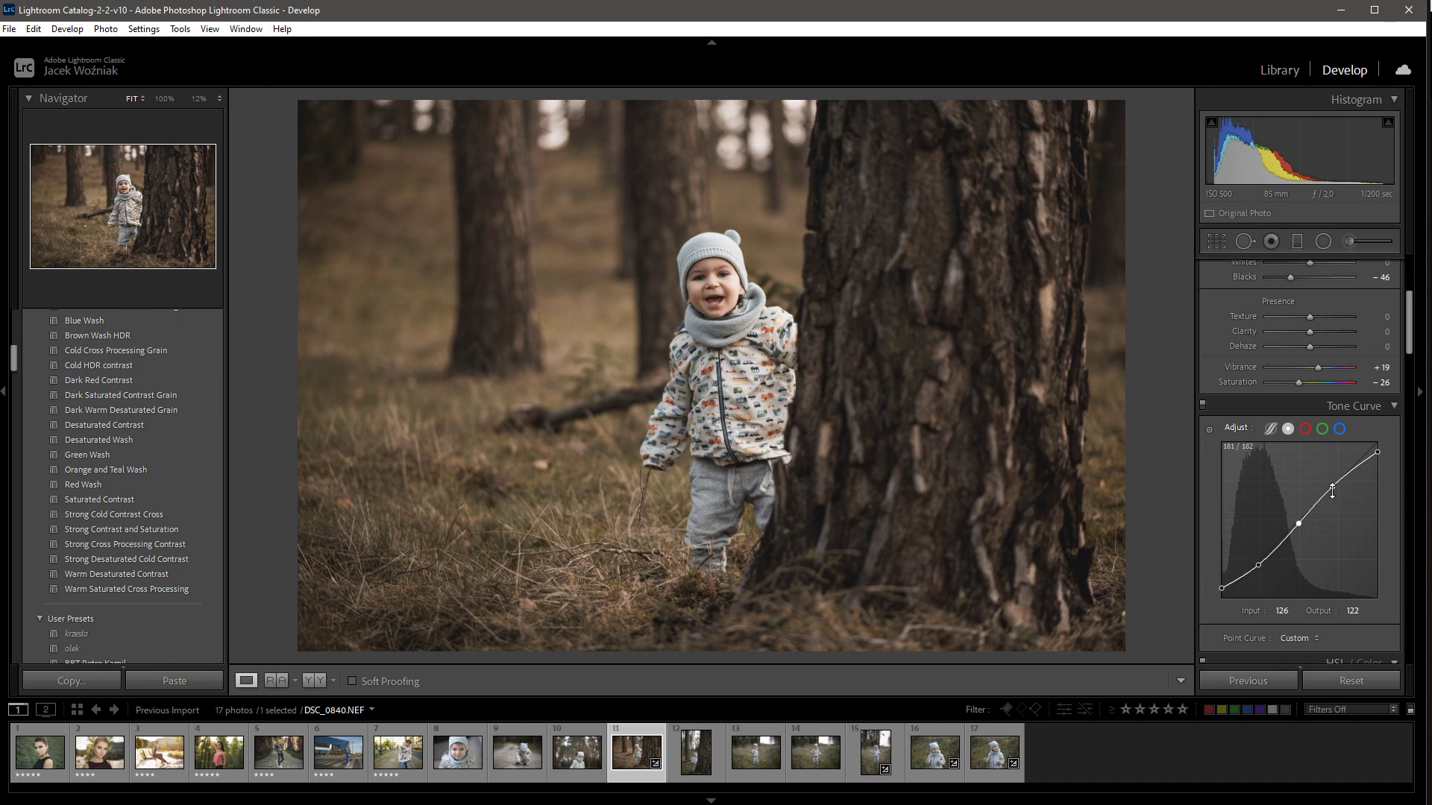
scroll(1341, 486, "up", 5)
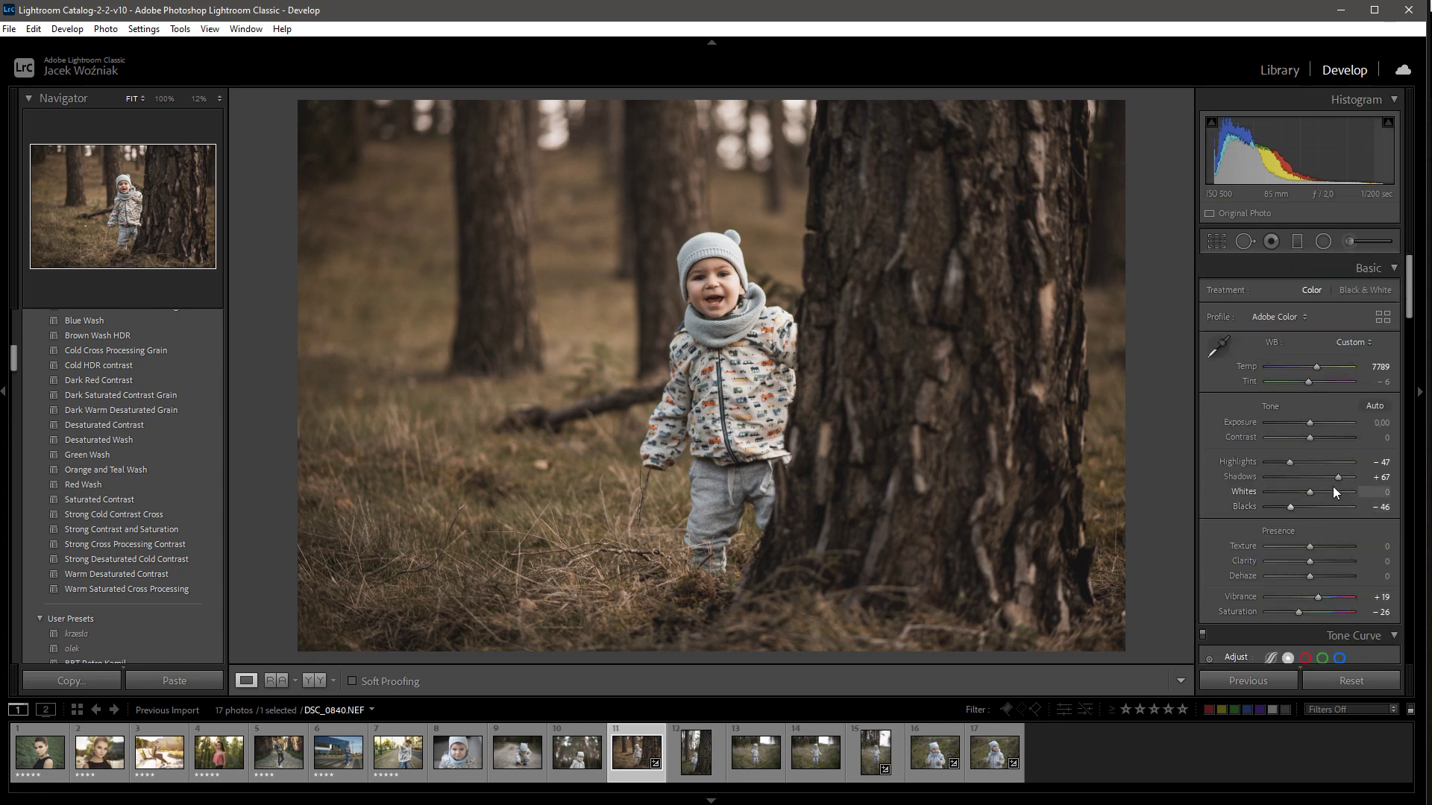
In the Basic panel, set Shadows to +21, Vibrance to +7 and Saturation to -32.
left_click_drag(1336, 476, 1316, 477)
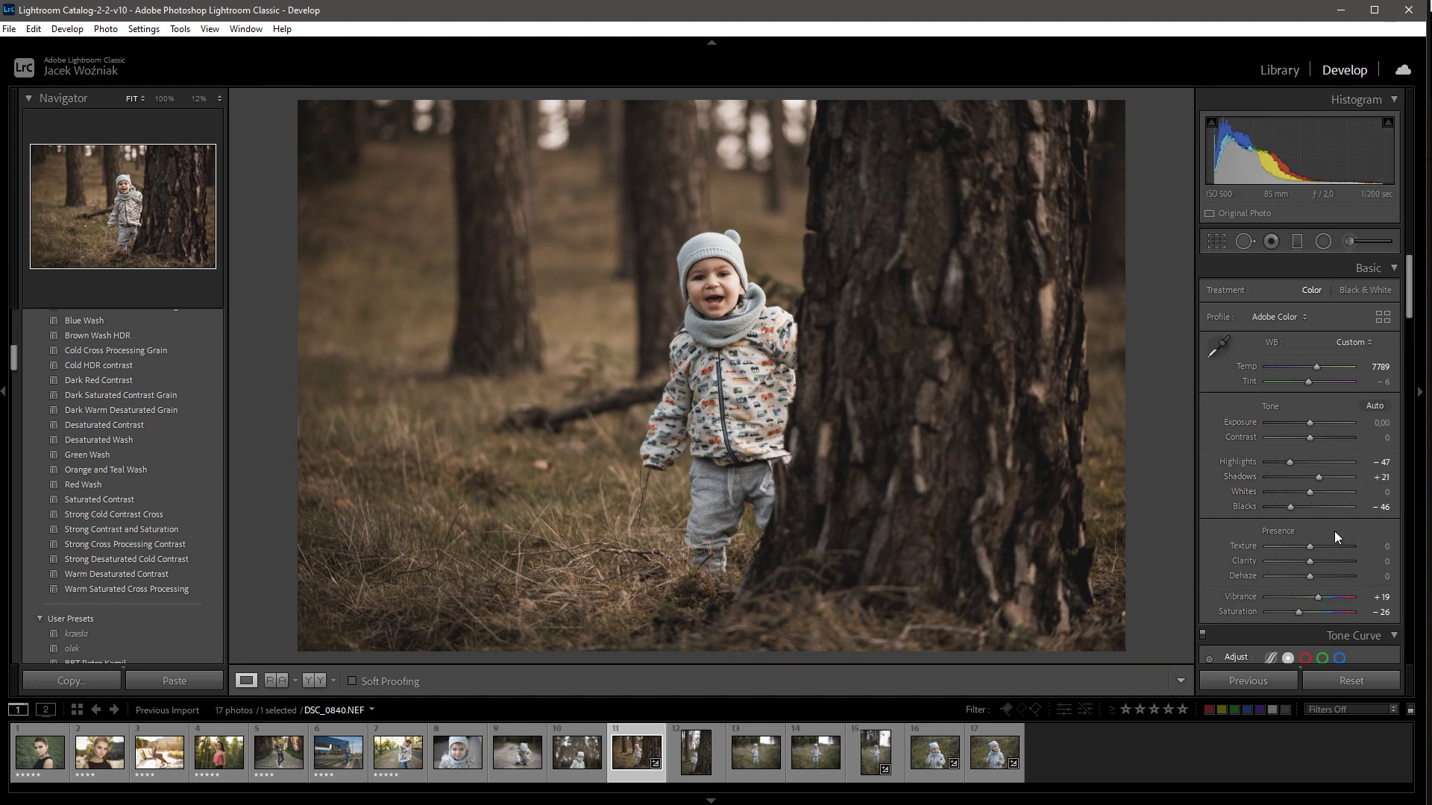
scroll(1335, 531, "down", 3)
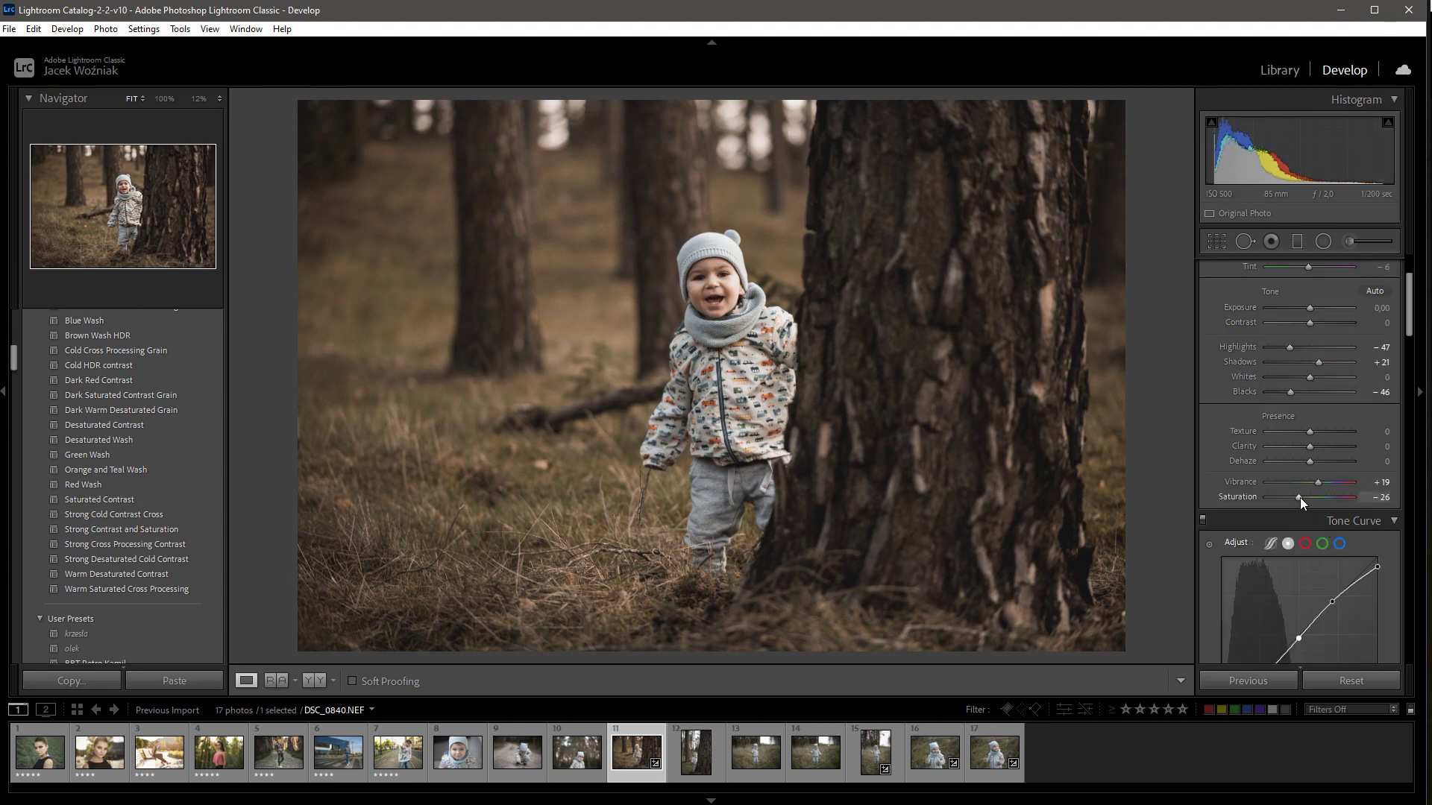
left_click_drag(1300, 498, 1312, 483)
scroll(1335, 461, "up", 3)
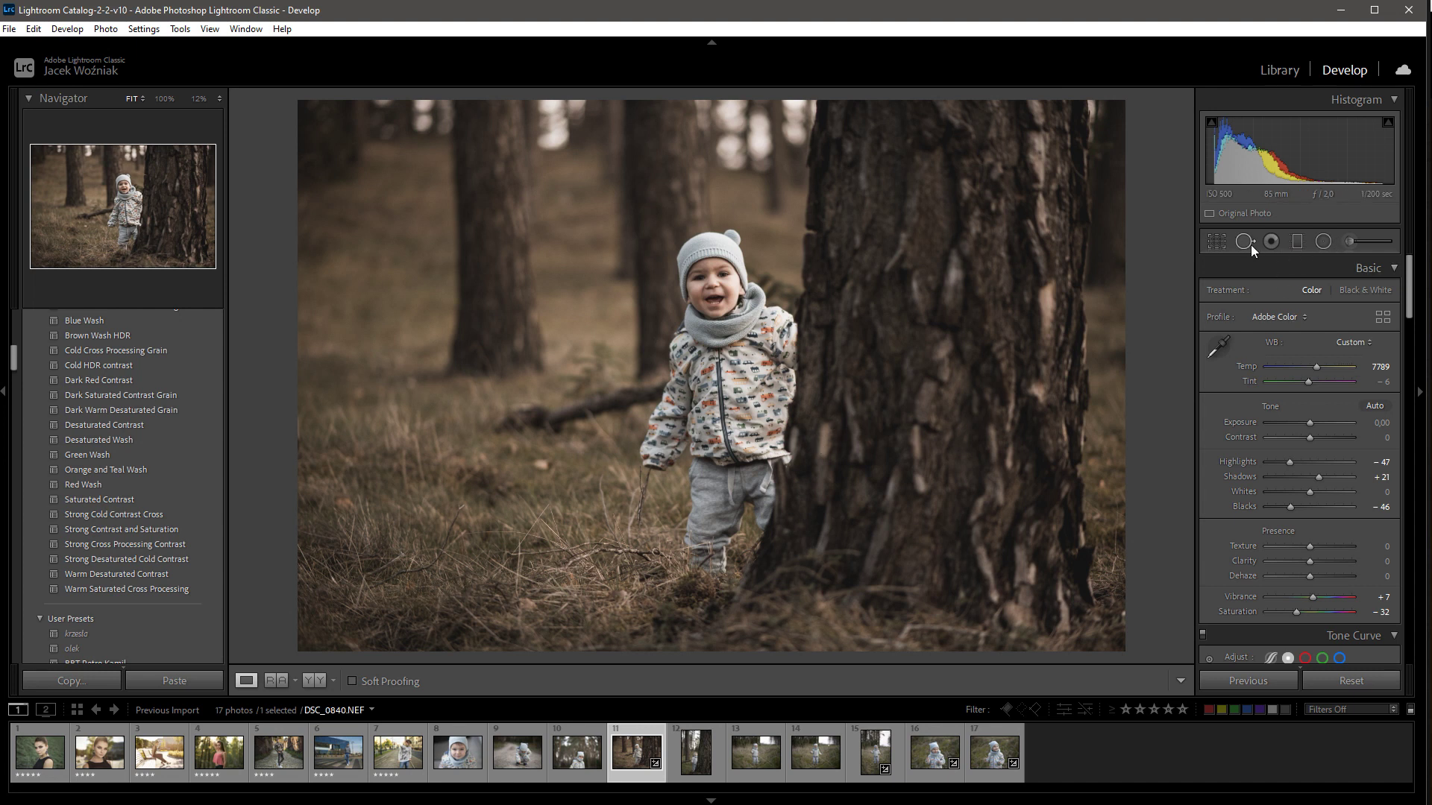
Add a Radial Filter ellipse centred on the toddler with Exposure -0.44 outside it.
left_click(1325, 242)
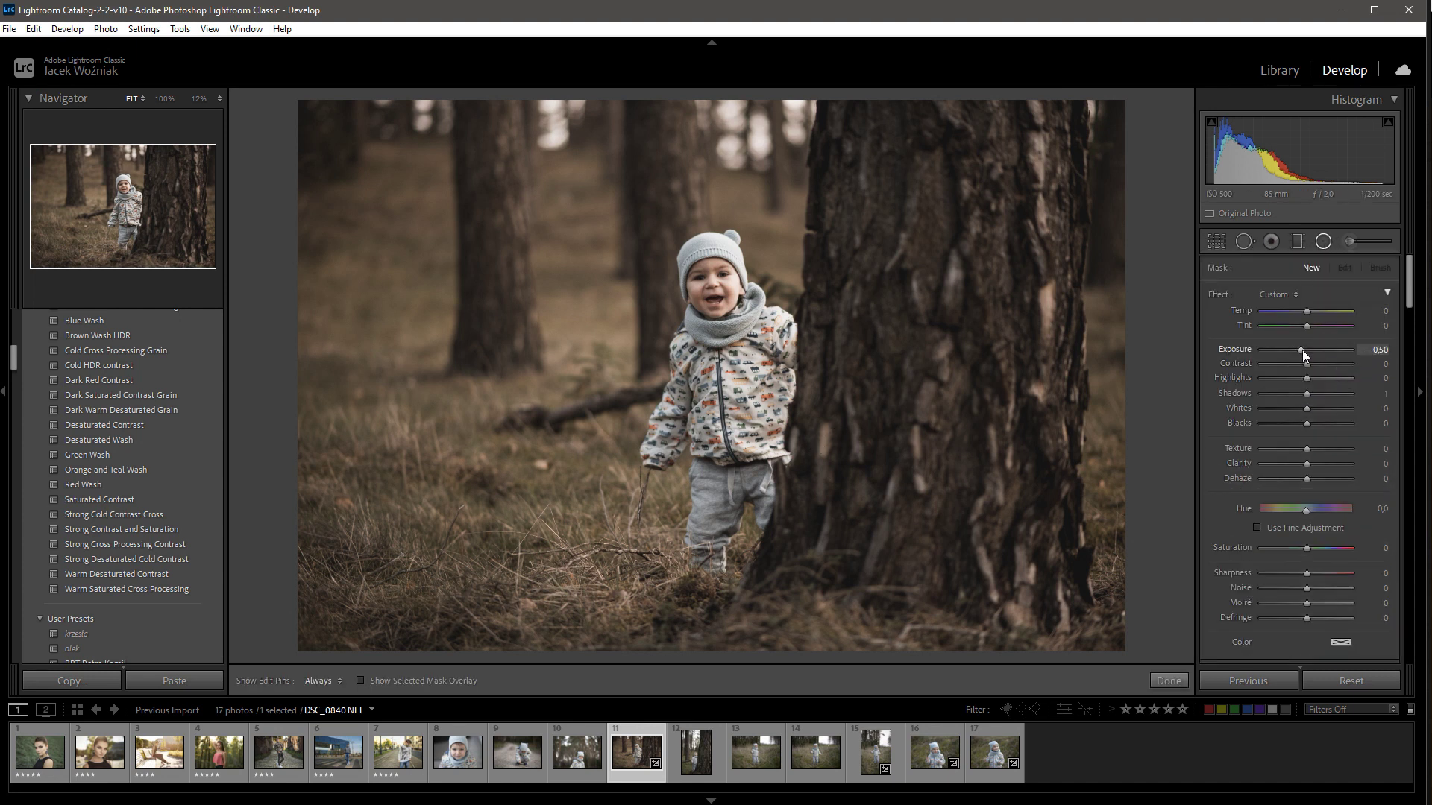
left_click_drag(727, 363, 1138, 775)
left_click_drag(1300, 350, 1301, 353)
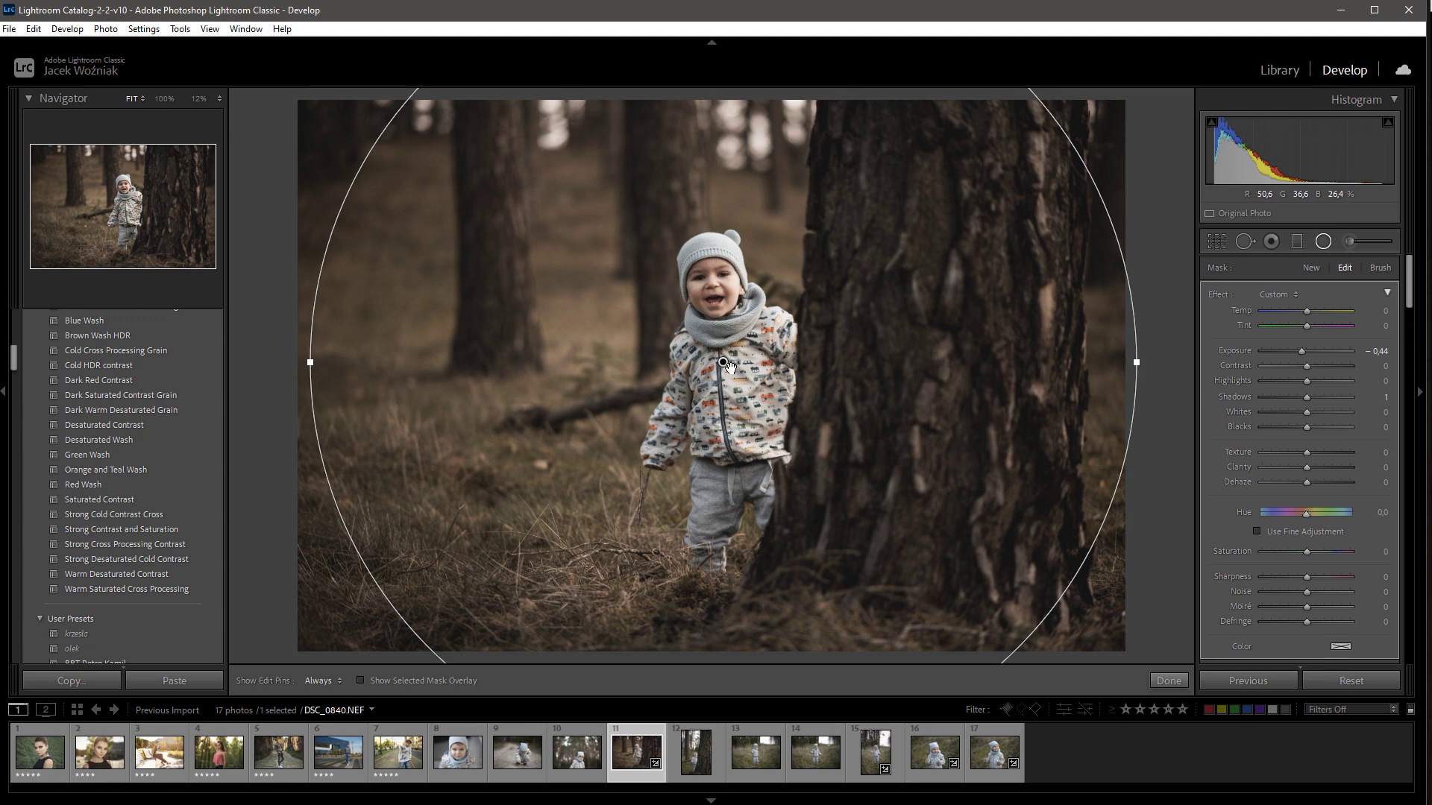
left_click_drag(729, 367, 736, 338)
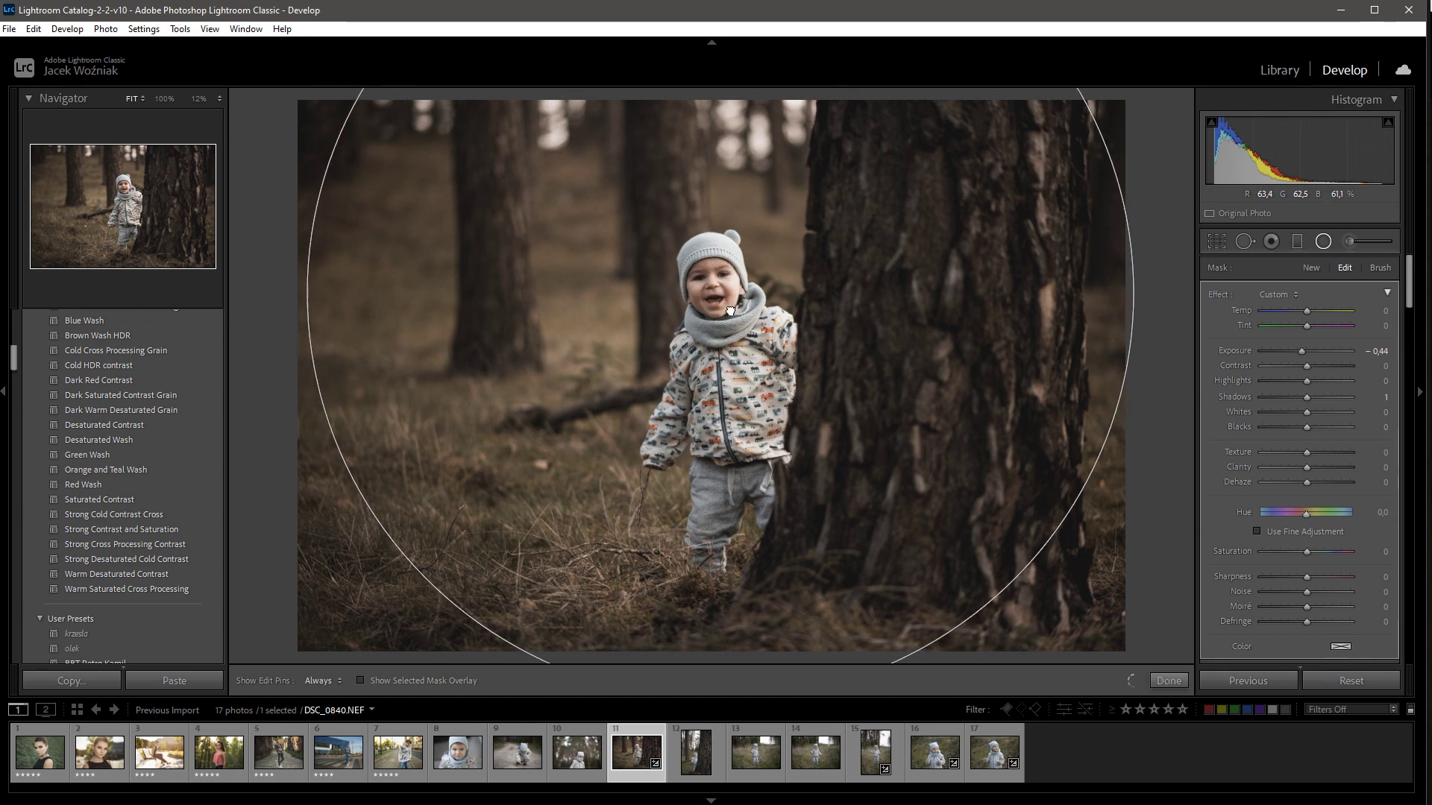
left_click(1324, 243)
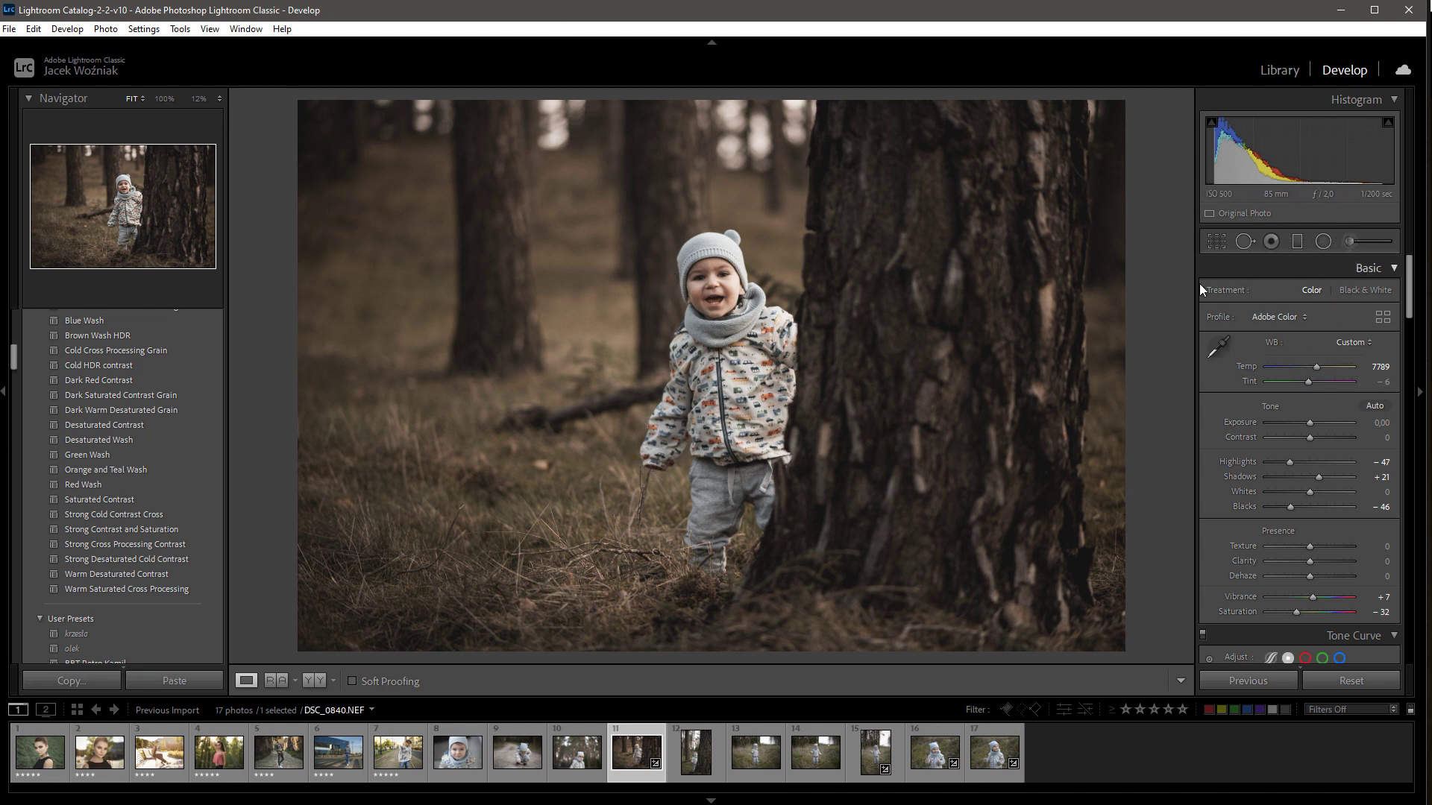
Remove the accidental second radial ellipse.
left_click(1323, 240)
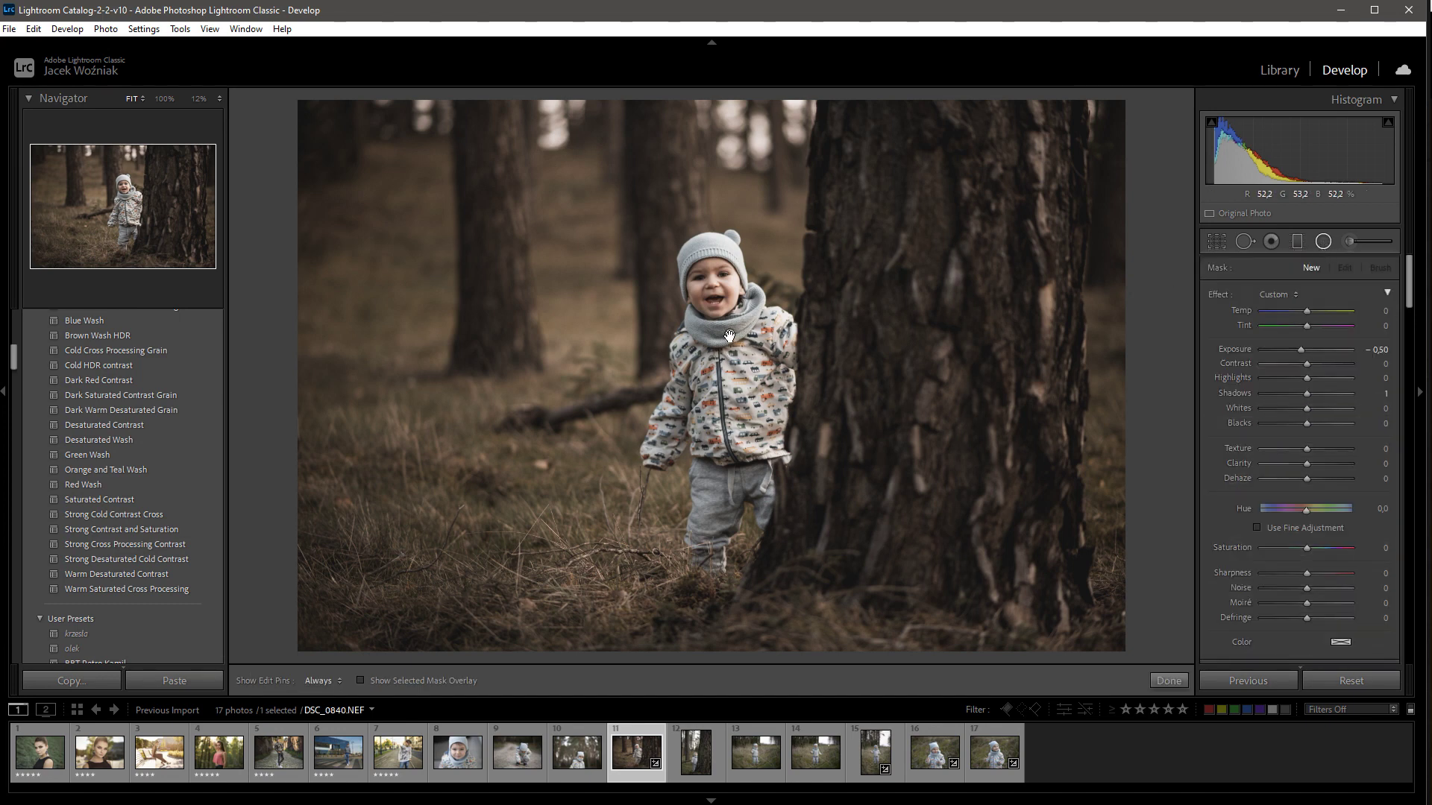
left_click_drag(729, 336, 1141, 653)
key("Delete")
left_click(1324, 244)
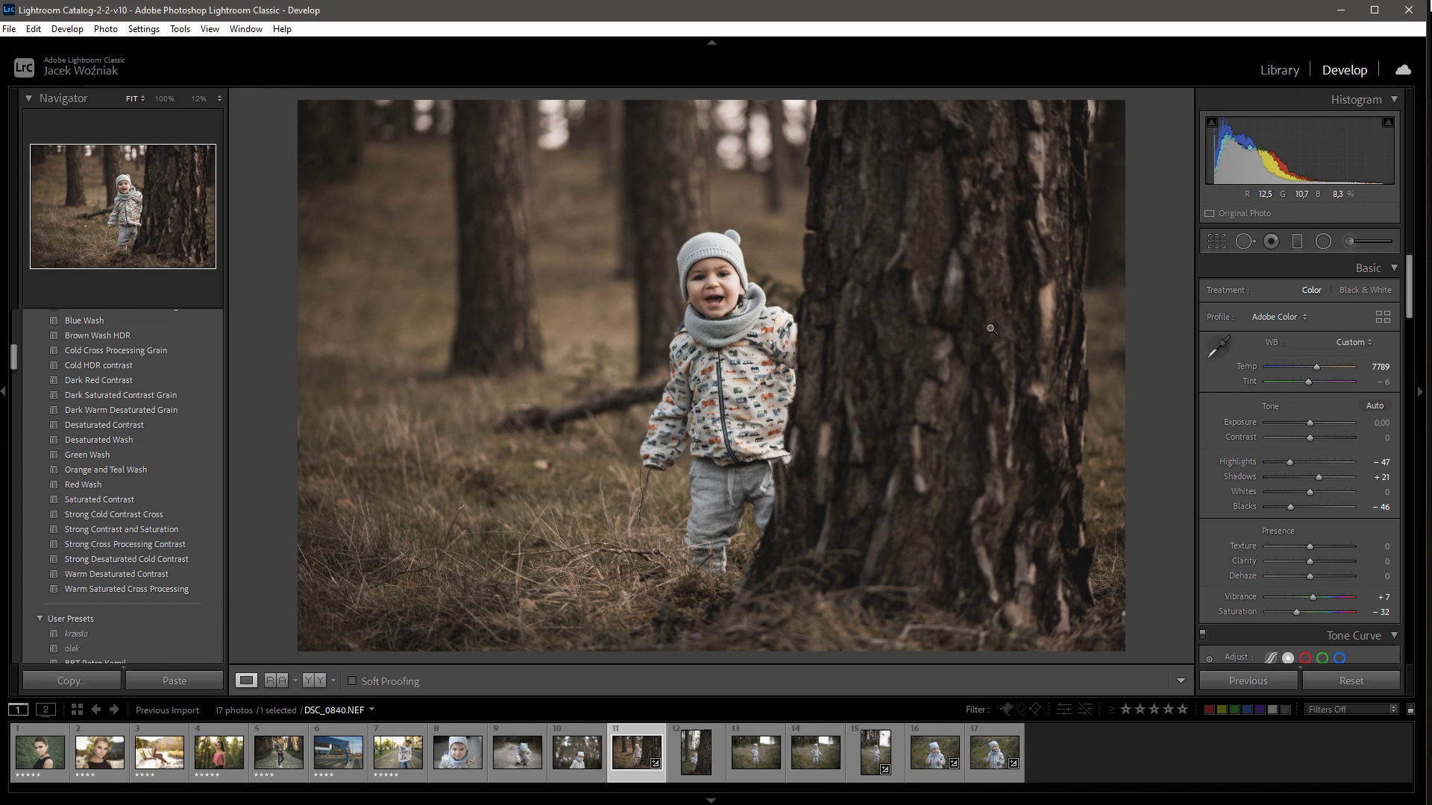
key("backslash")
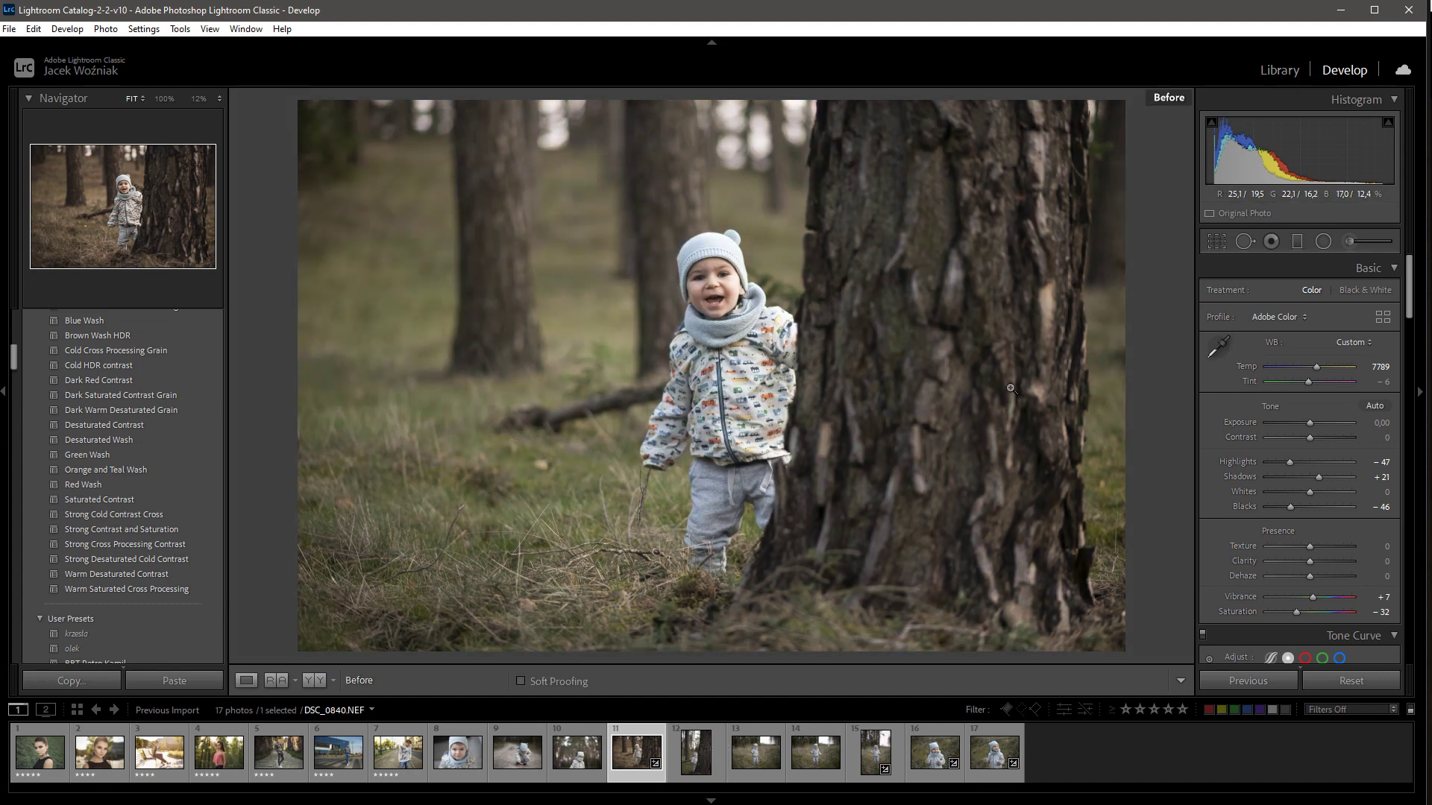
key("backslash")
key("backslash")
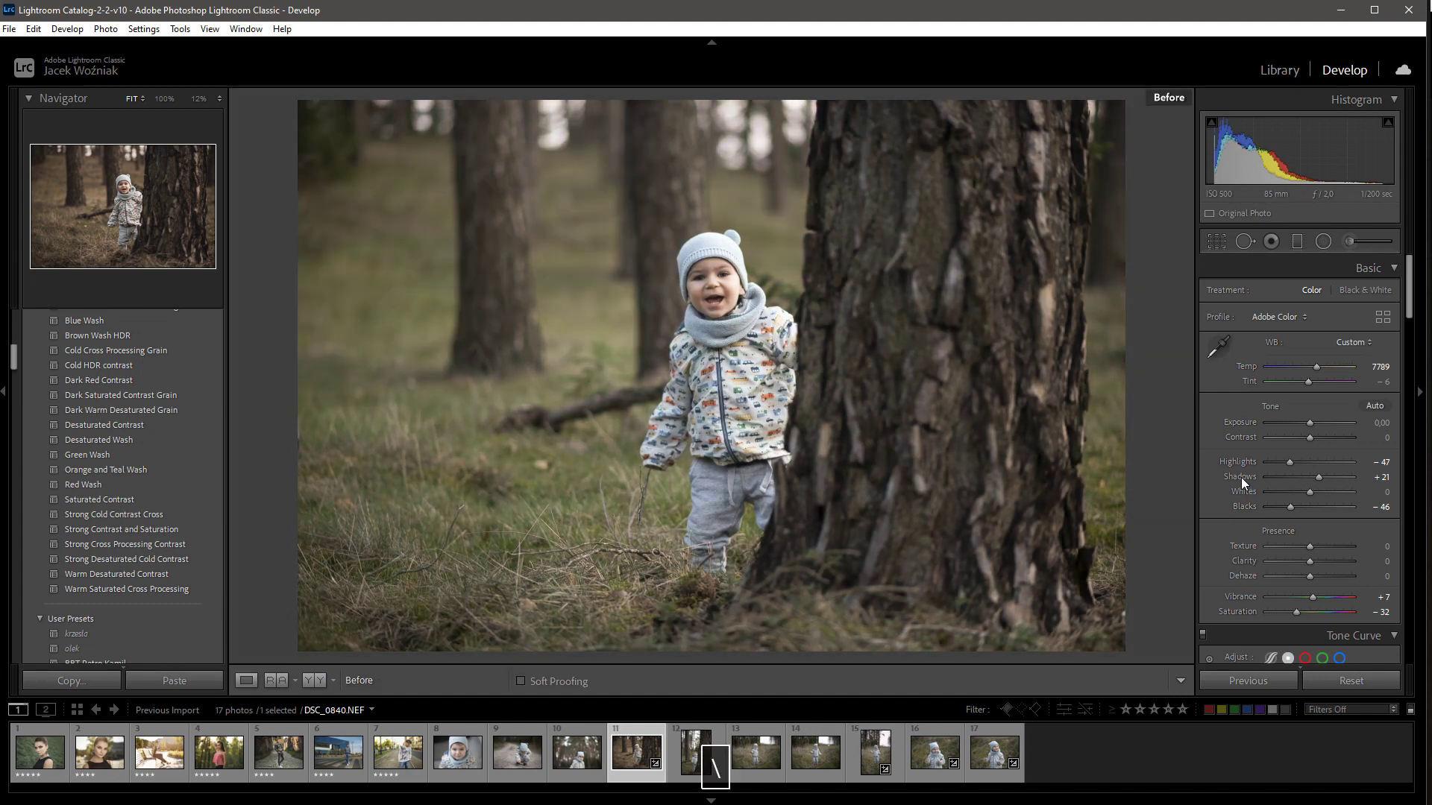
key("backslash")
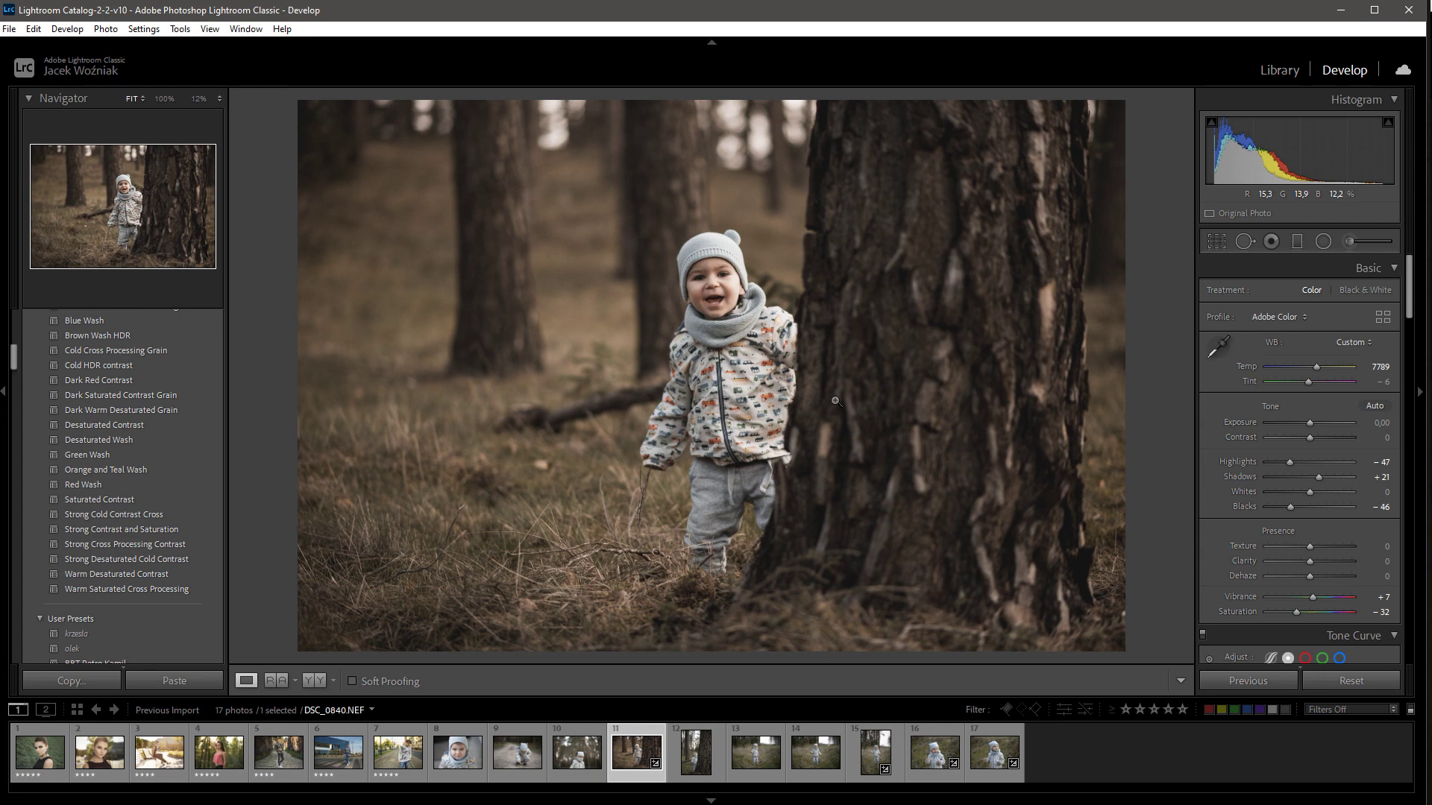
Open the knitted-hat close-up portrait DSC_0793.NEF from the filmstrip.
scroll(1295, 420, "down", 3)
scroll(1294, 417, "down", 5)
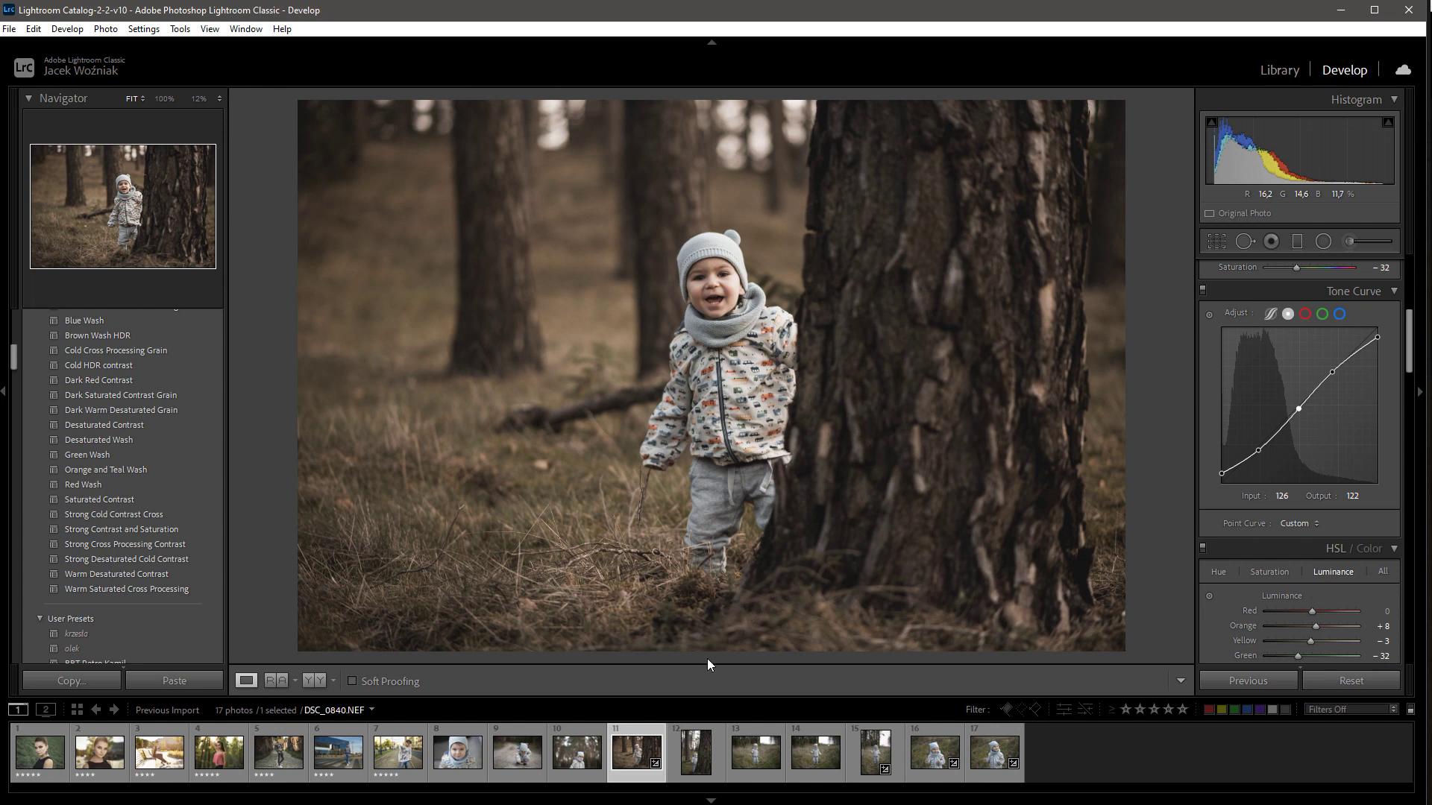
left_click(457, 752)
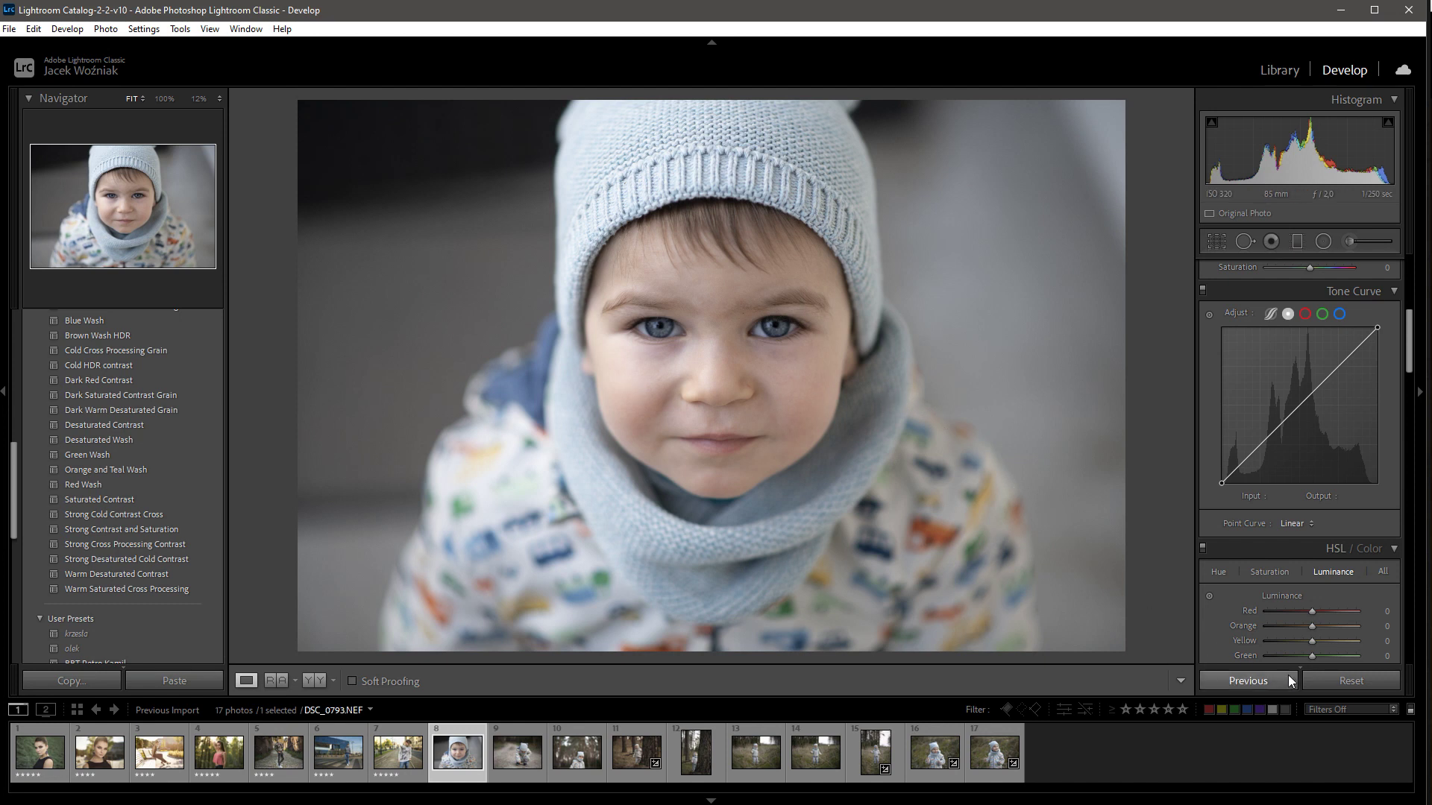
Paste the previous photo's muted brown grade onto the portrait, comparing it with the forest photo.
left_click(1267, 683)
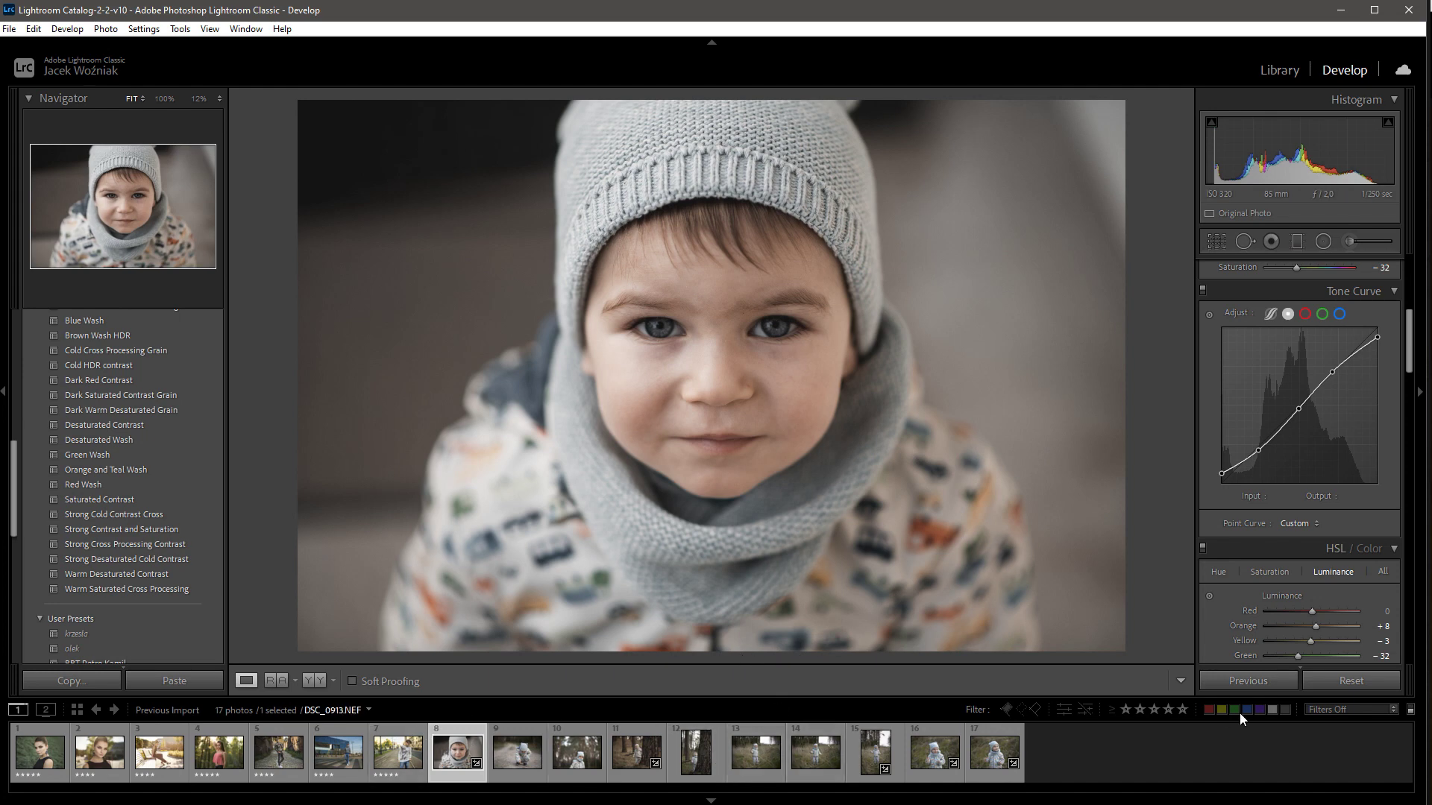
left_click(629, 753)
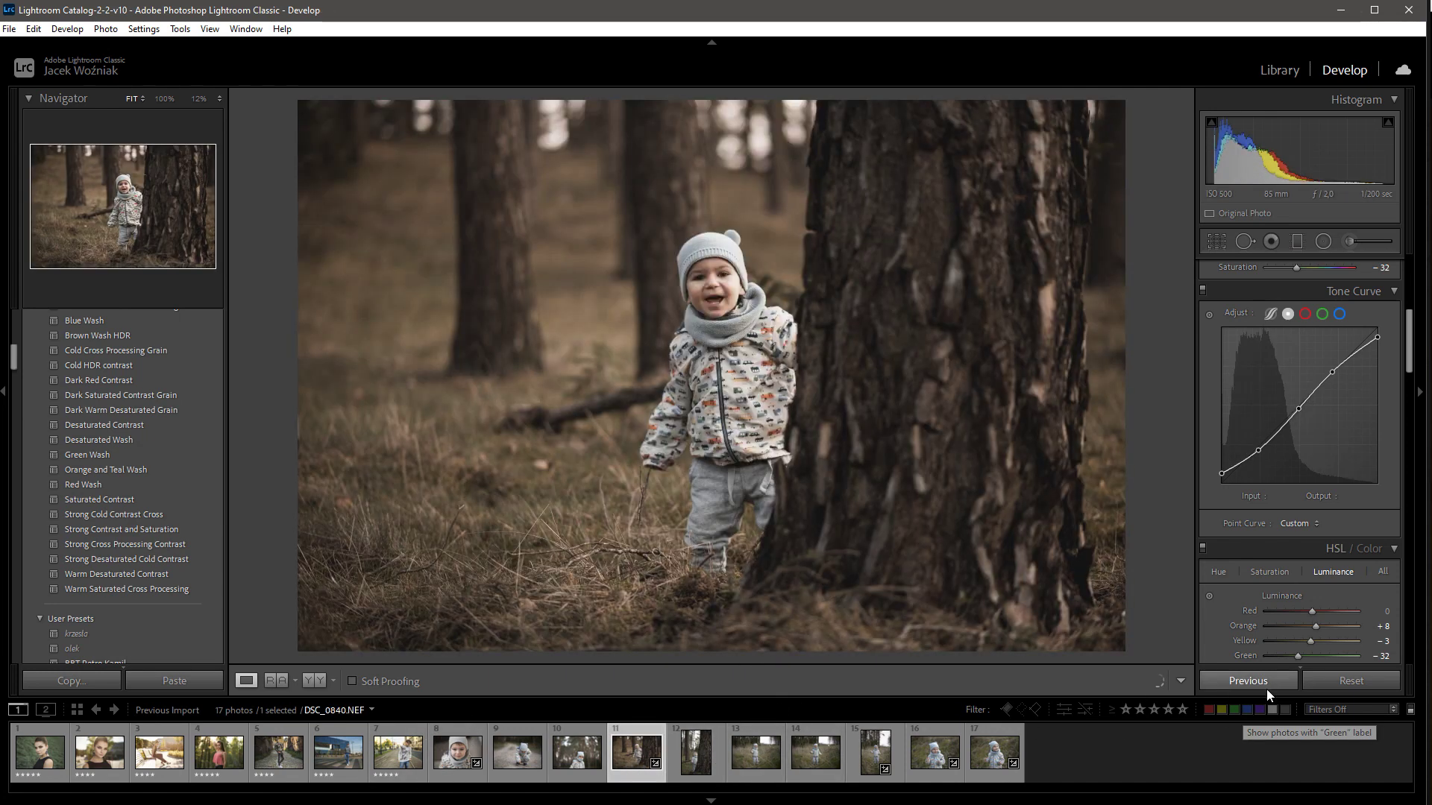
left_click(456, 743)
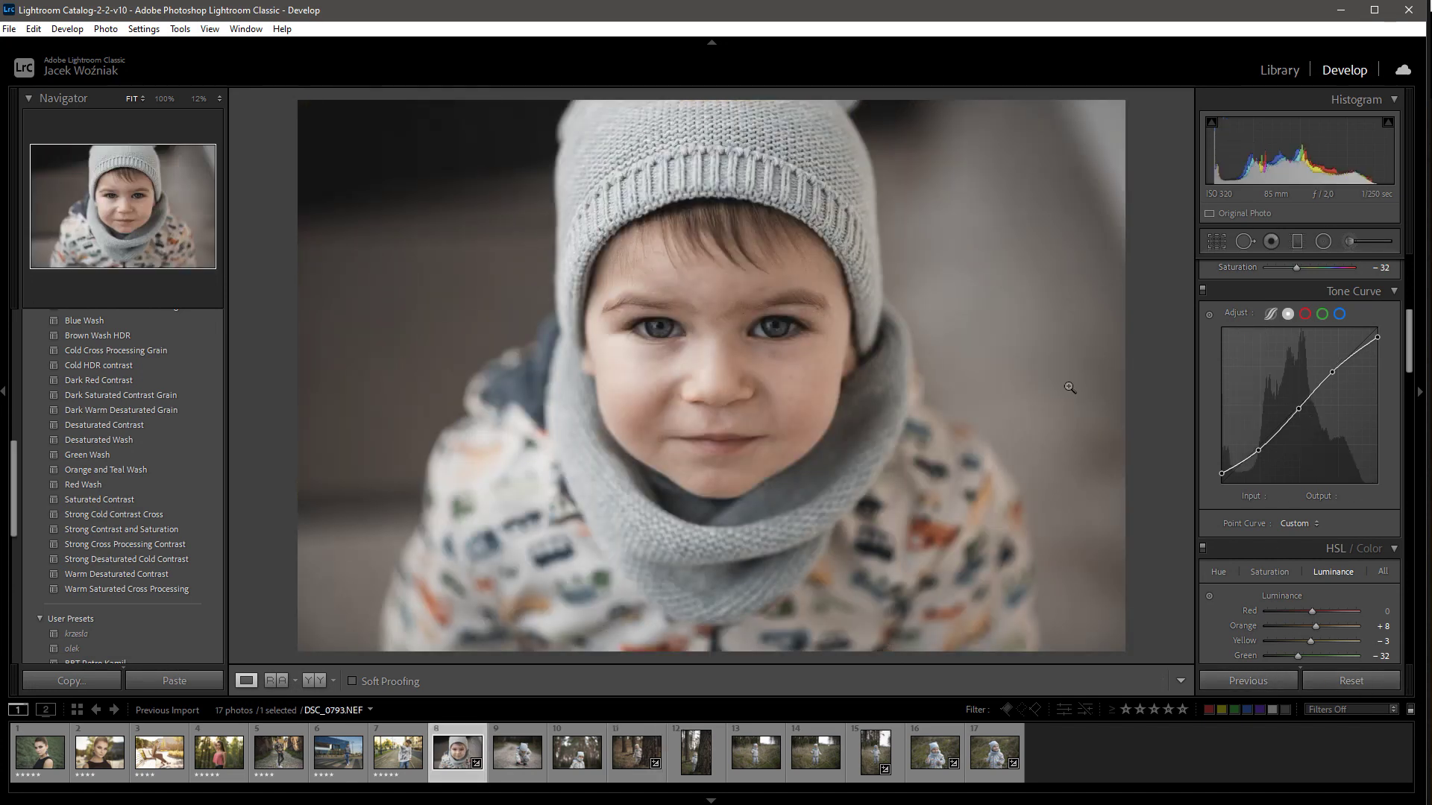
scroll(1331, 405, "up", 5)
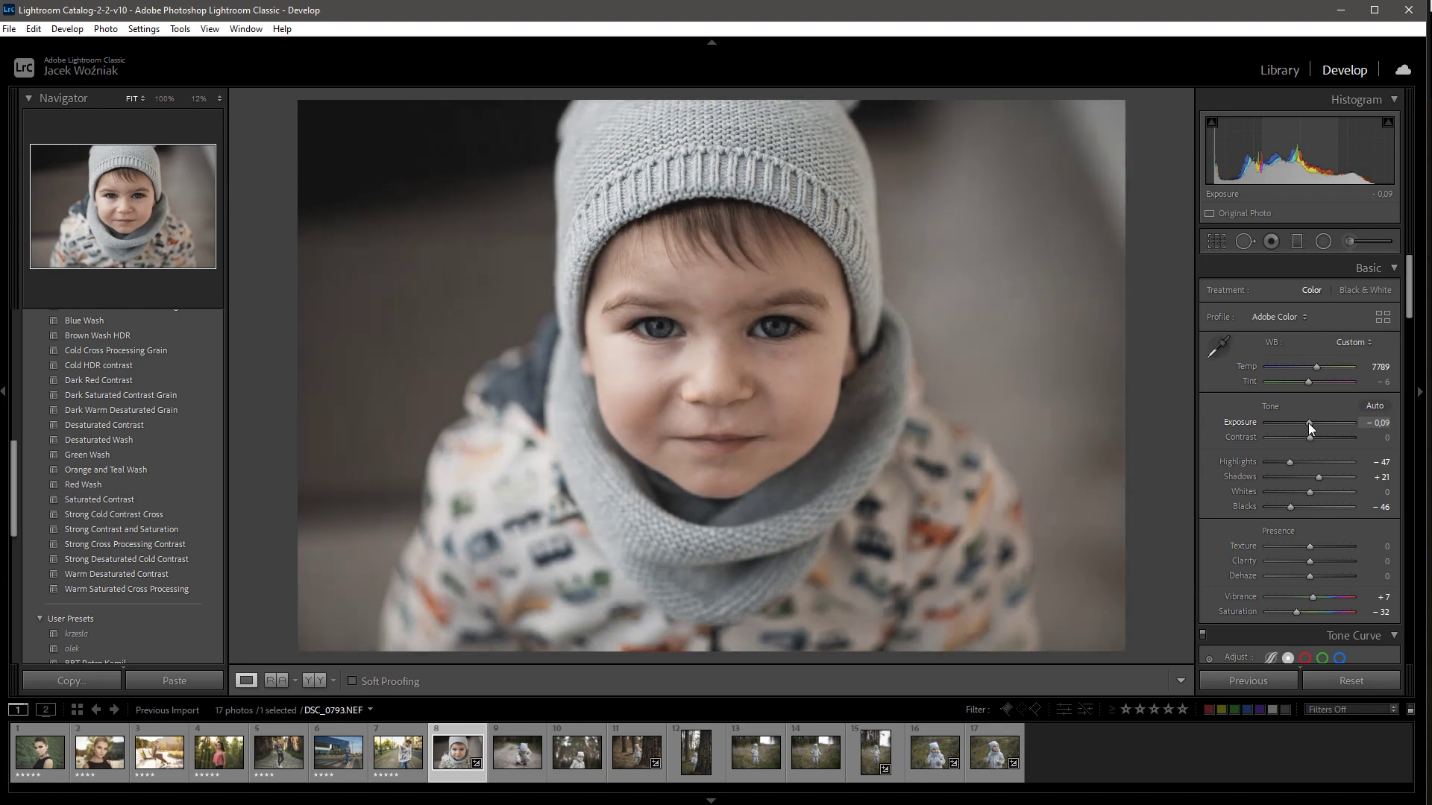
Draw a Radial Filter ellipse around the child's face.
left_click(1323, 241)
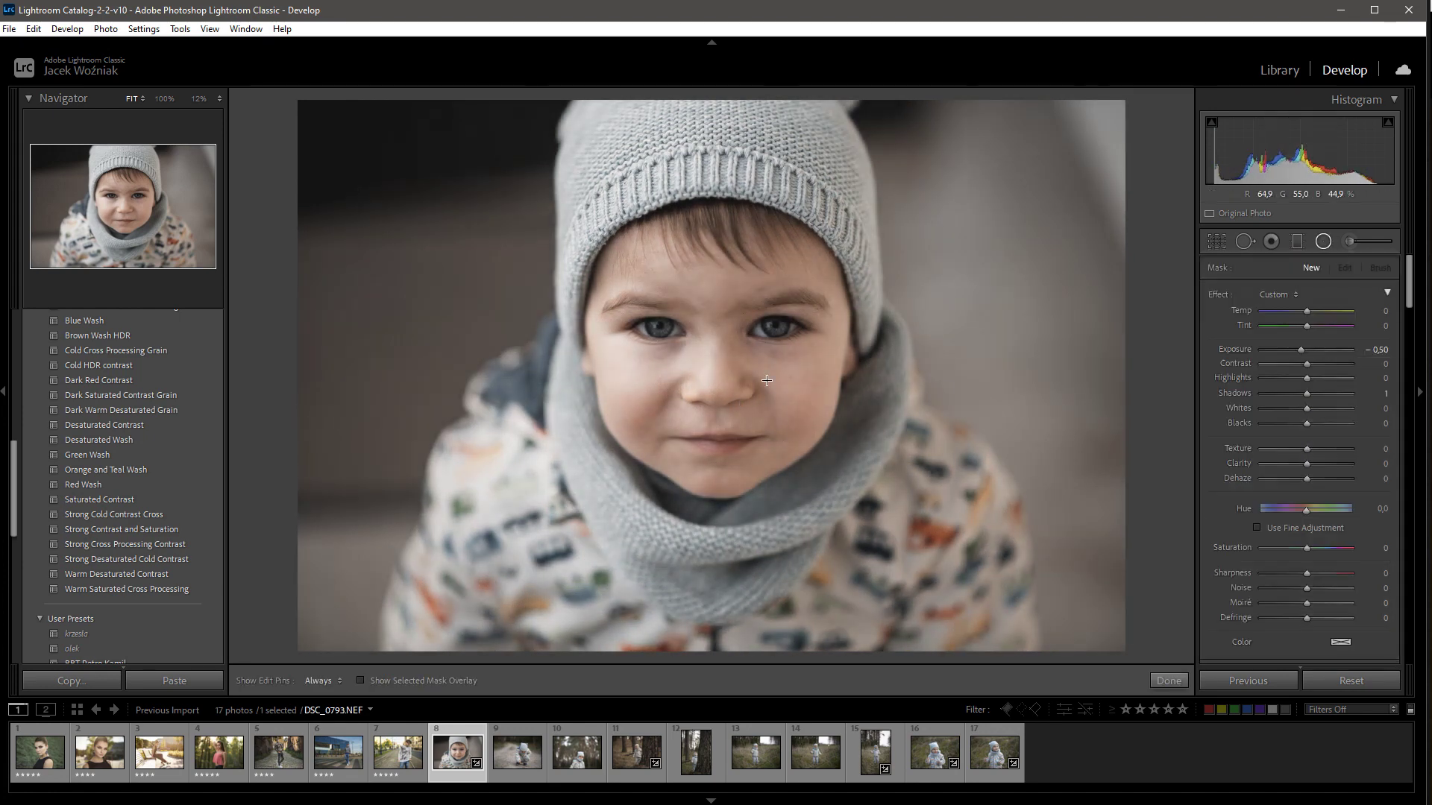
left_click_drag(717, 361, 1059, 656)
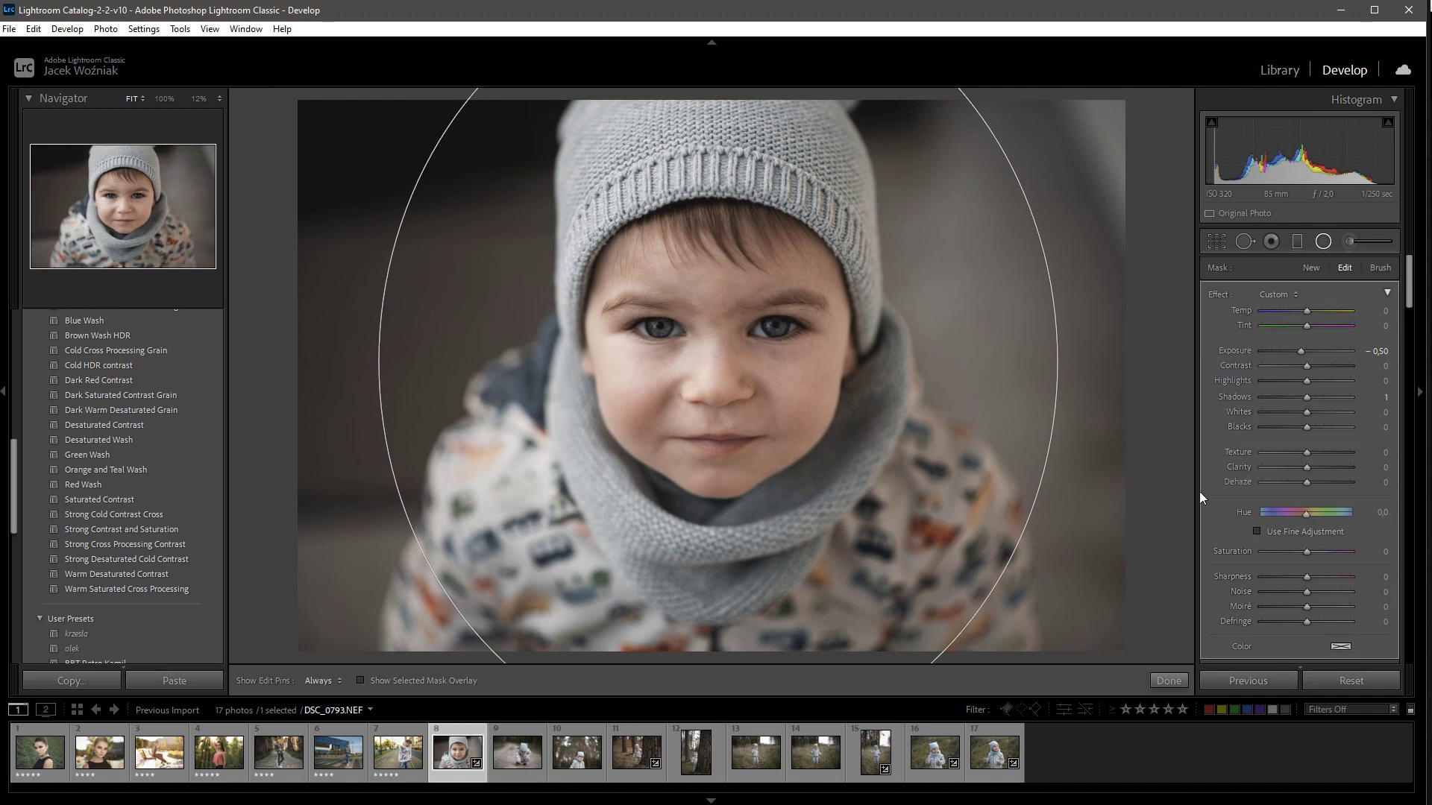
left_click(1323, 241)
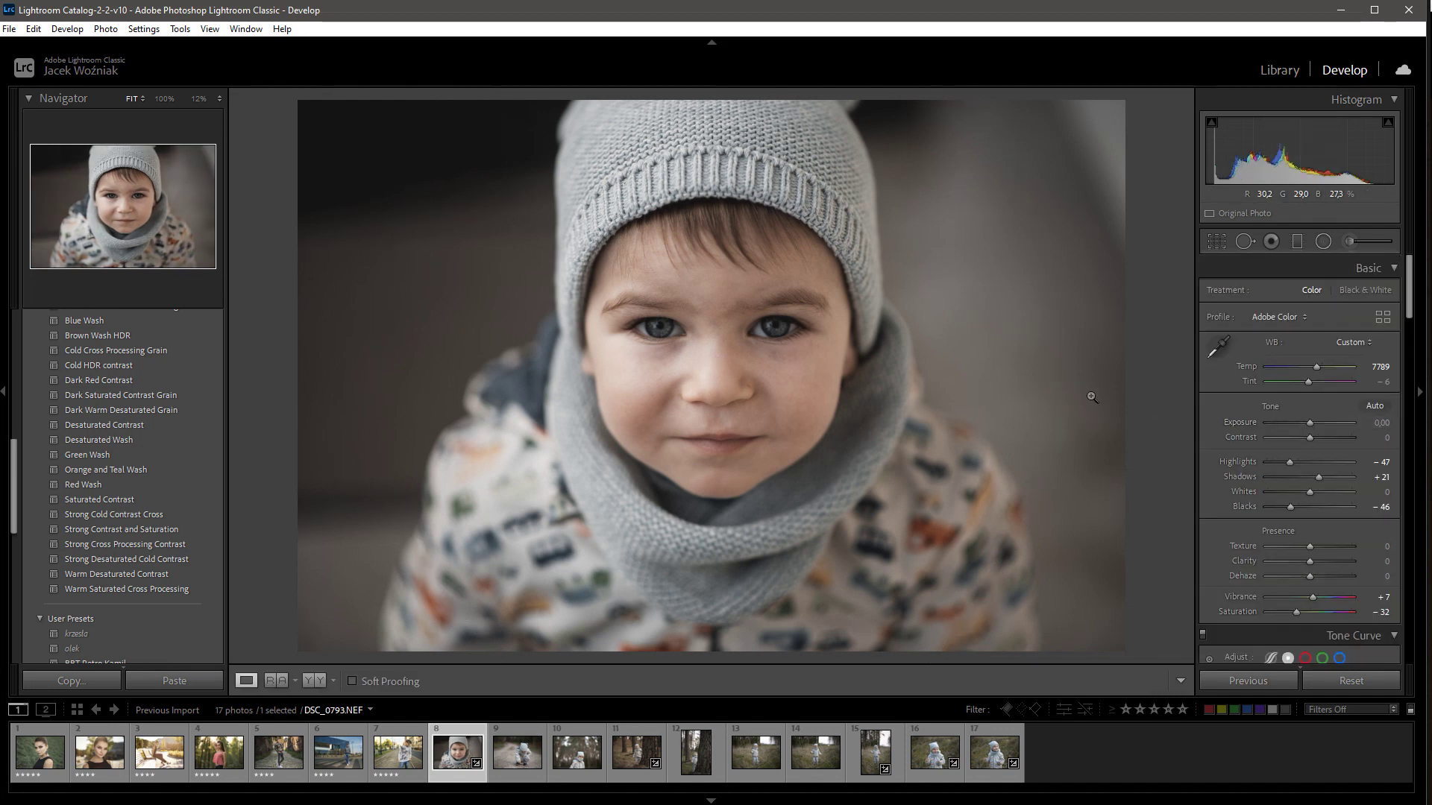
Set Tint to -16, deepen Blacks to -60 and raise Whites to +4.
left_click_drag(1315, 377, 1306, 380)
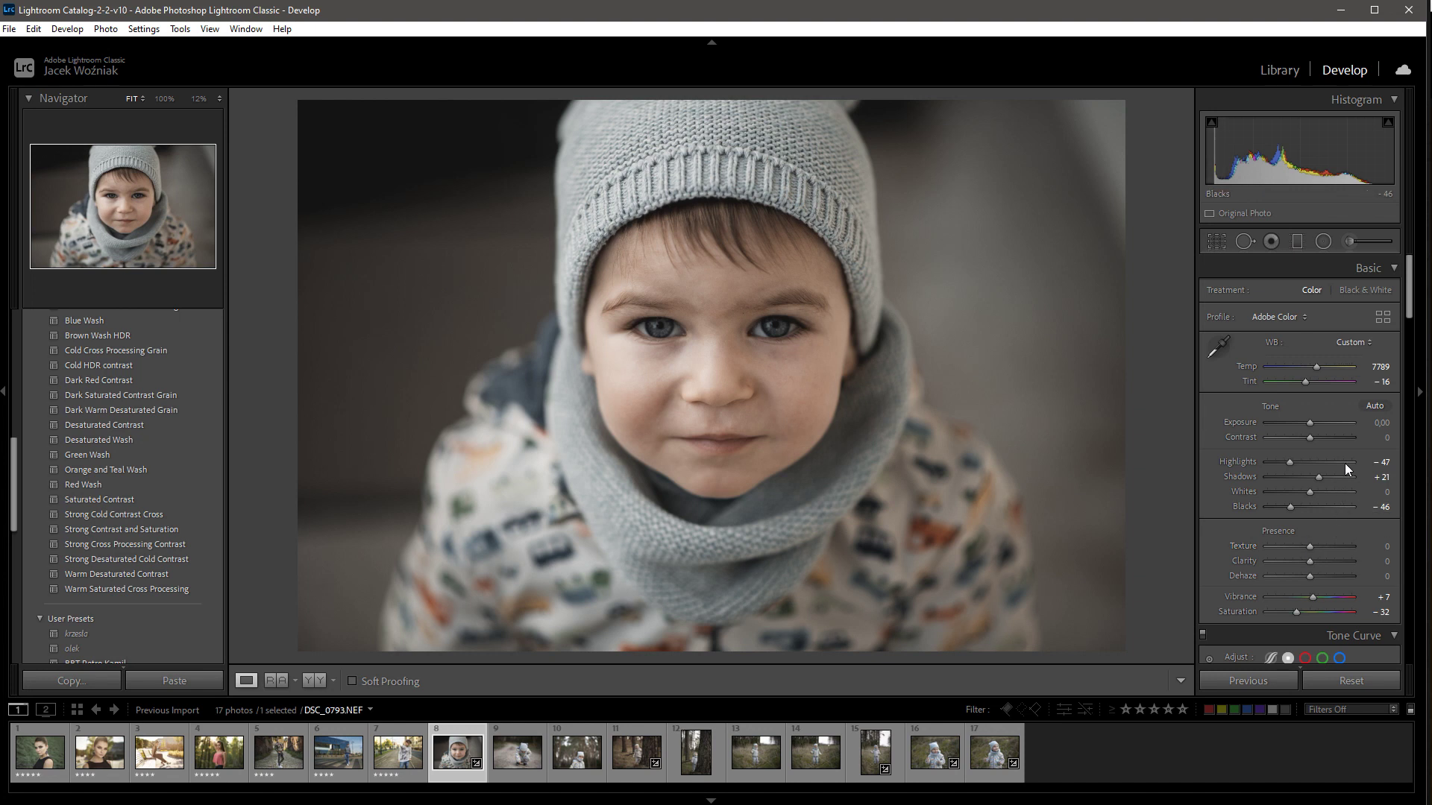
mouse_move(1292, 508)
left_mouse_down()
mouse_move(1301, 486)
mouse_move(1337, 479)
mouse_move(1278, 507)
left_mouse_up()
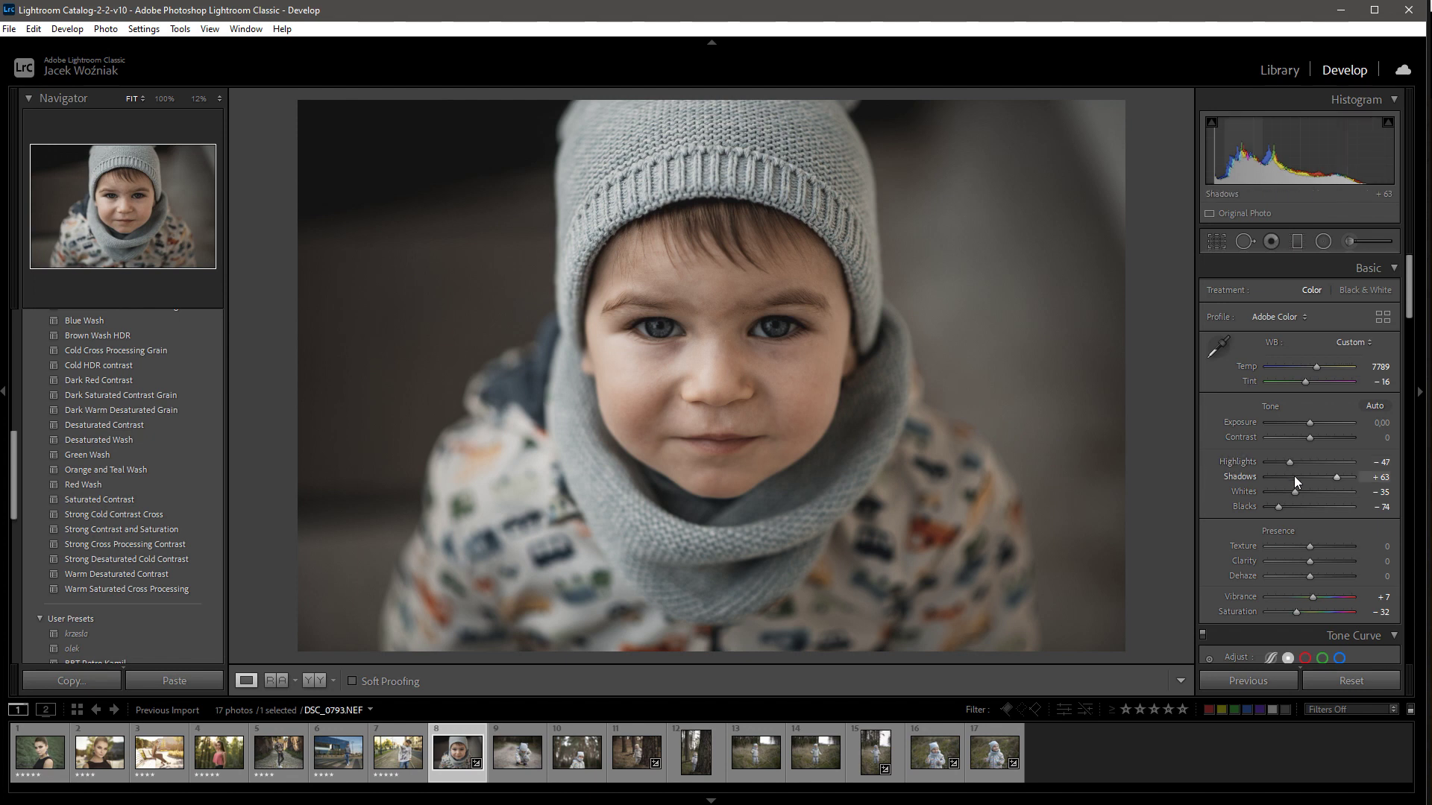
scroll(1332, 475, "down", 3)
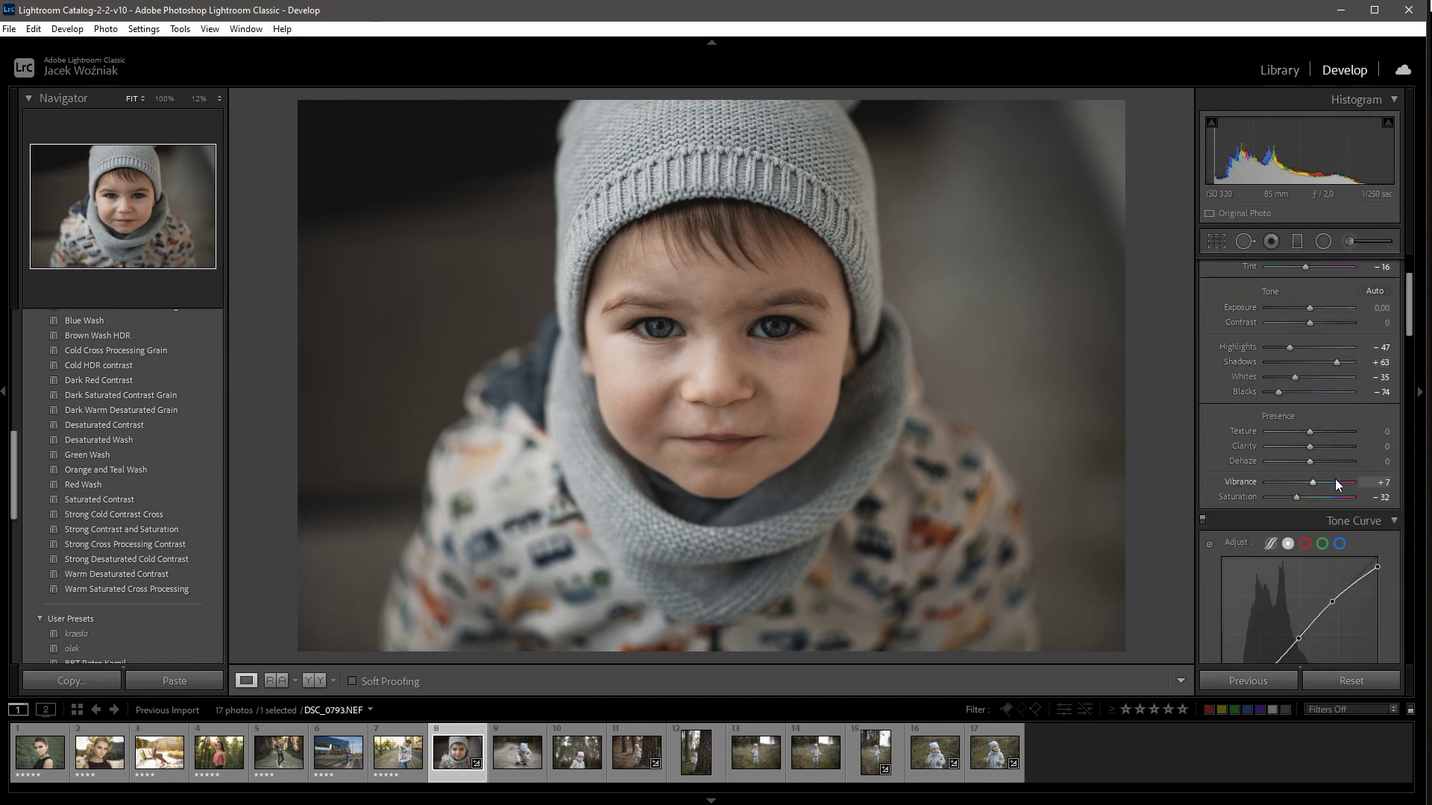
mouse_move(1292, 378)
left_mouse_down()
mouse_move(1283, 391)
mouse_move(1315, 376)
left_mouse_up()
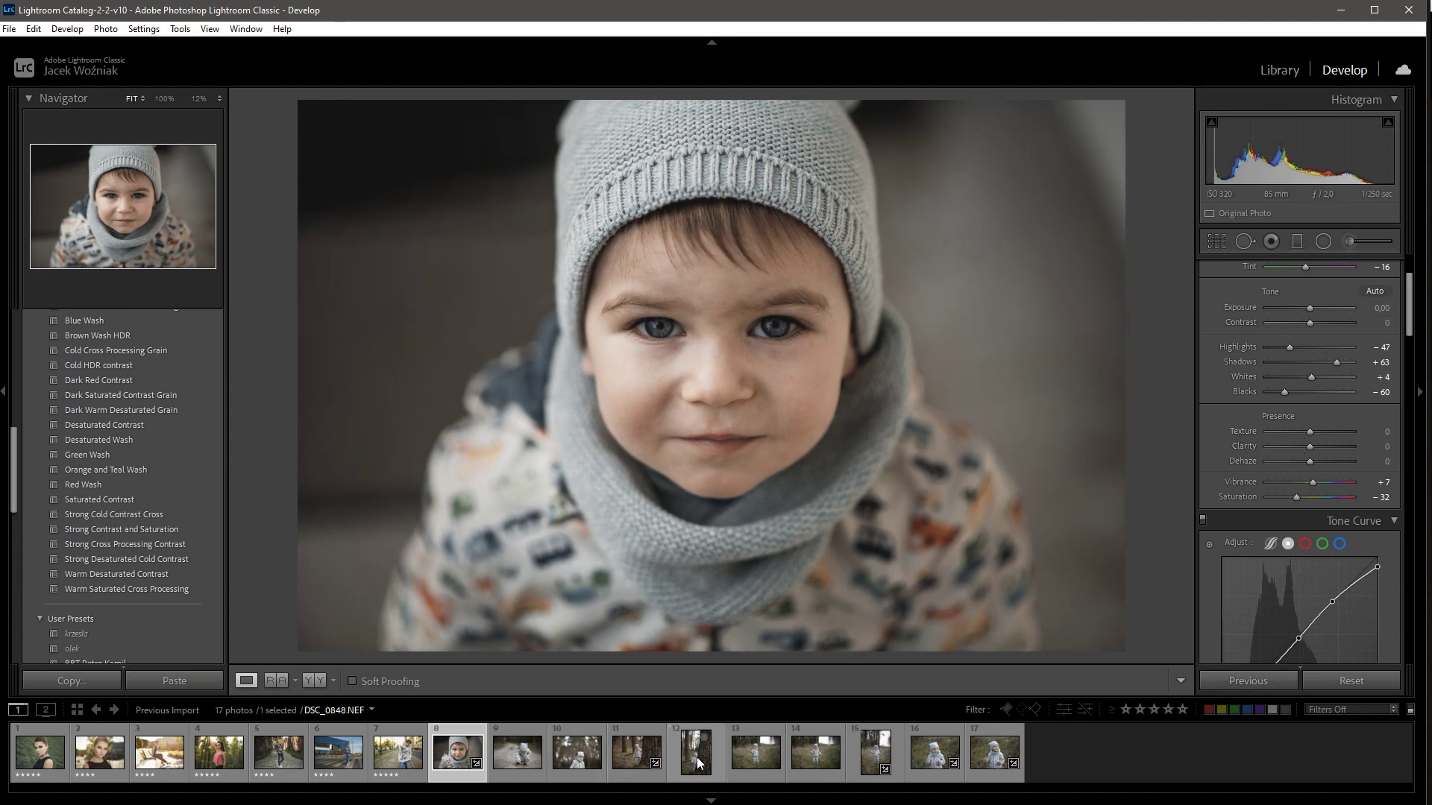
Paste the muted brown grade onto the bear-ear-hat photo DSC_0827.NEF.
left_click(617, 772)
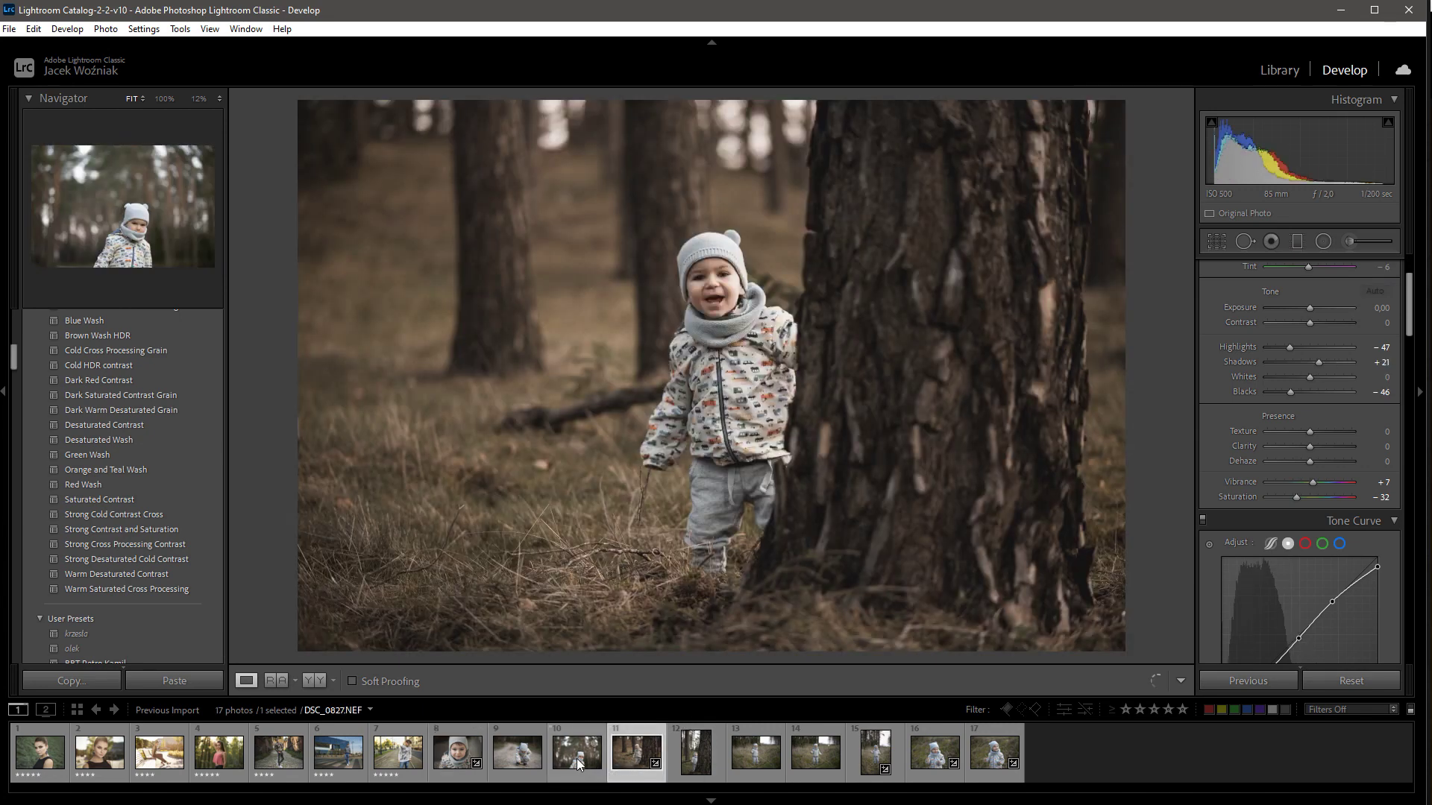
left_click(576, 757)
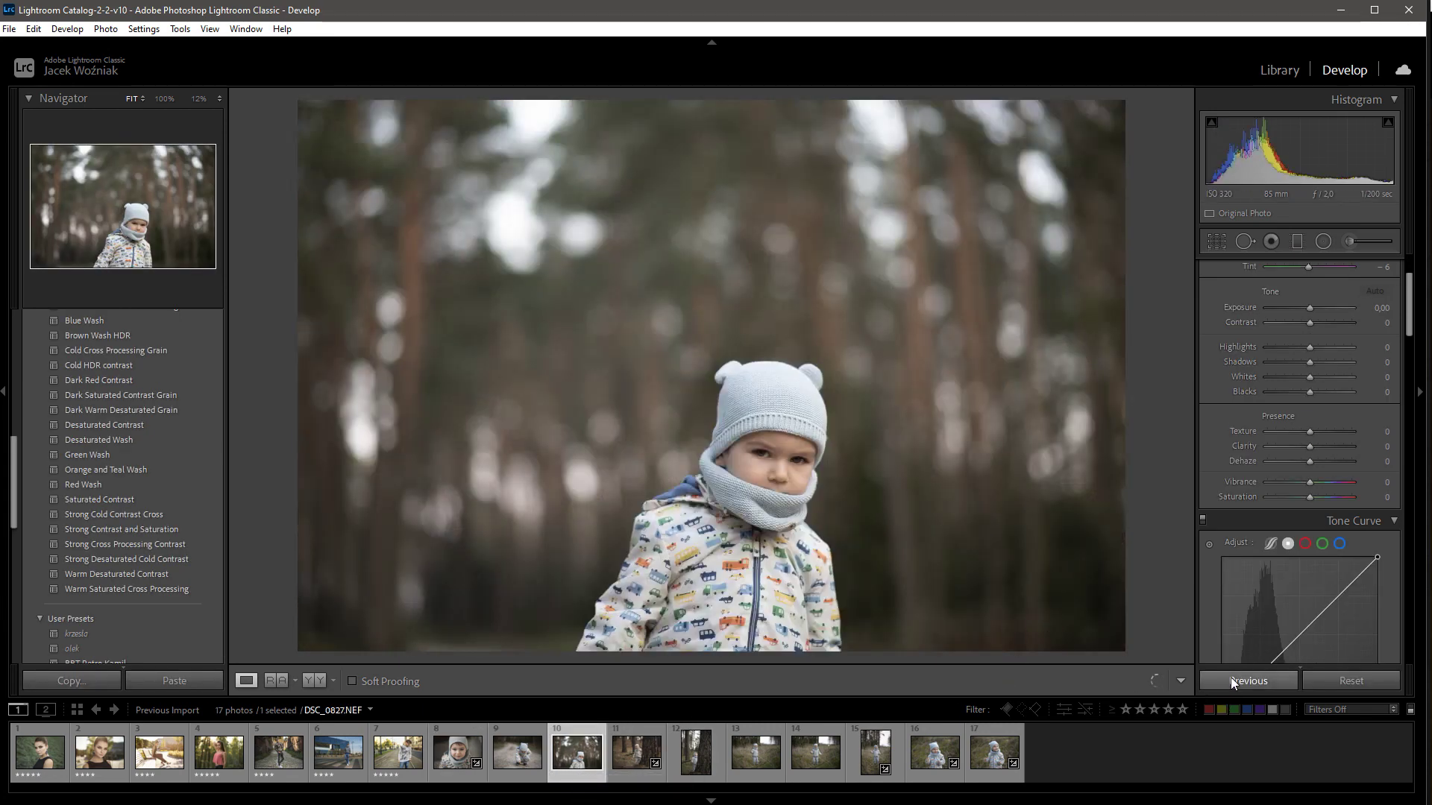
left_click(1229, 679)
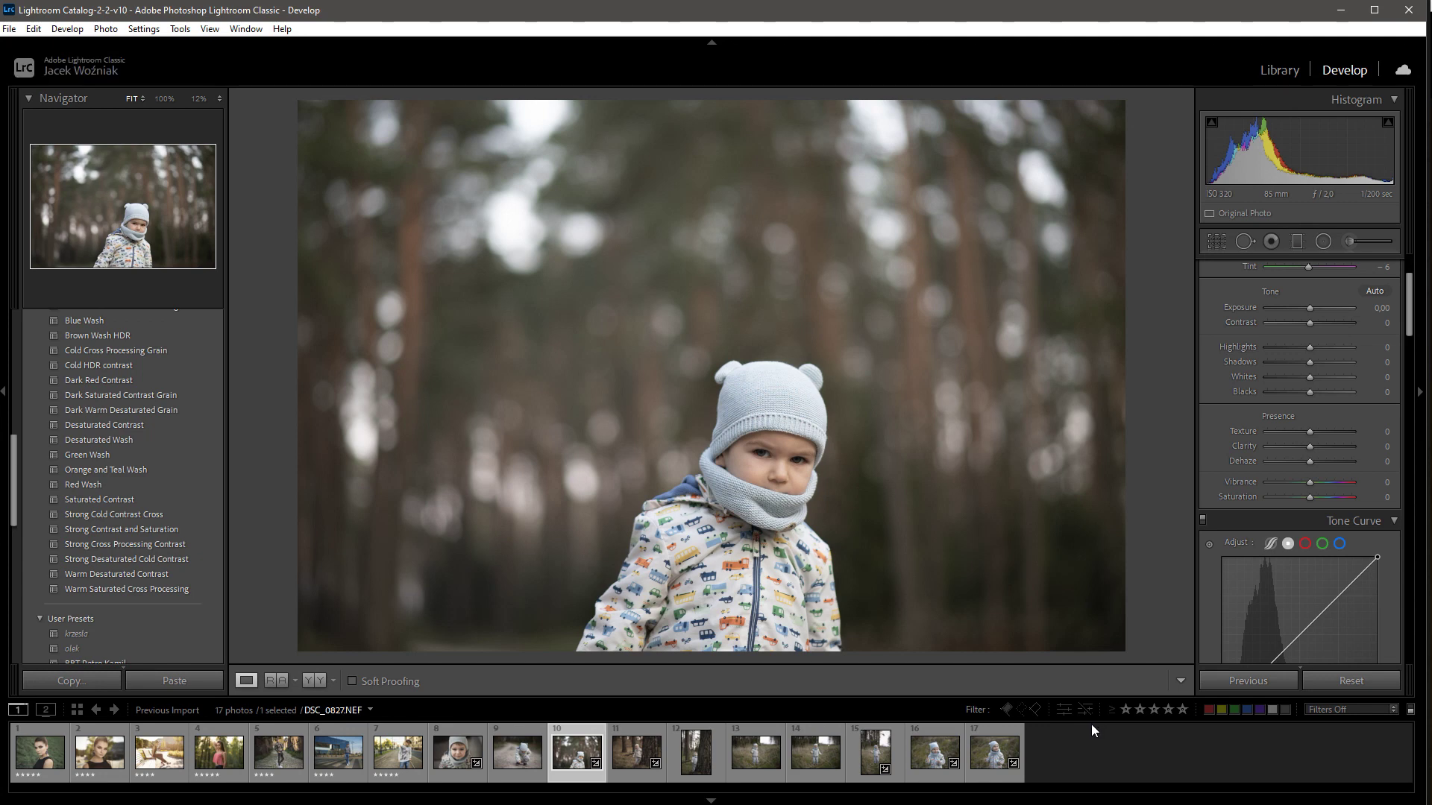
left_click(1246, 678)
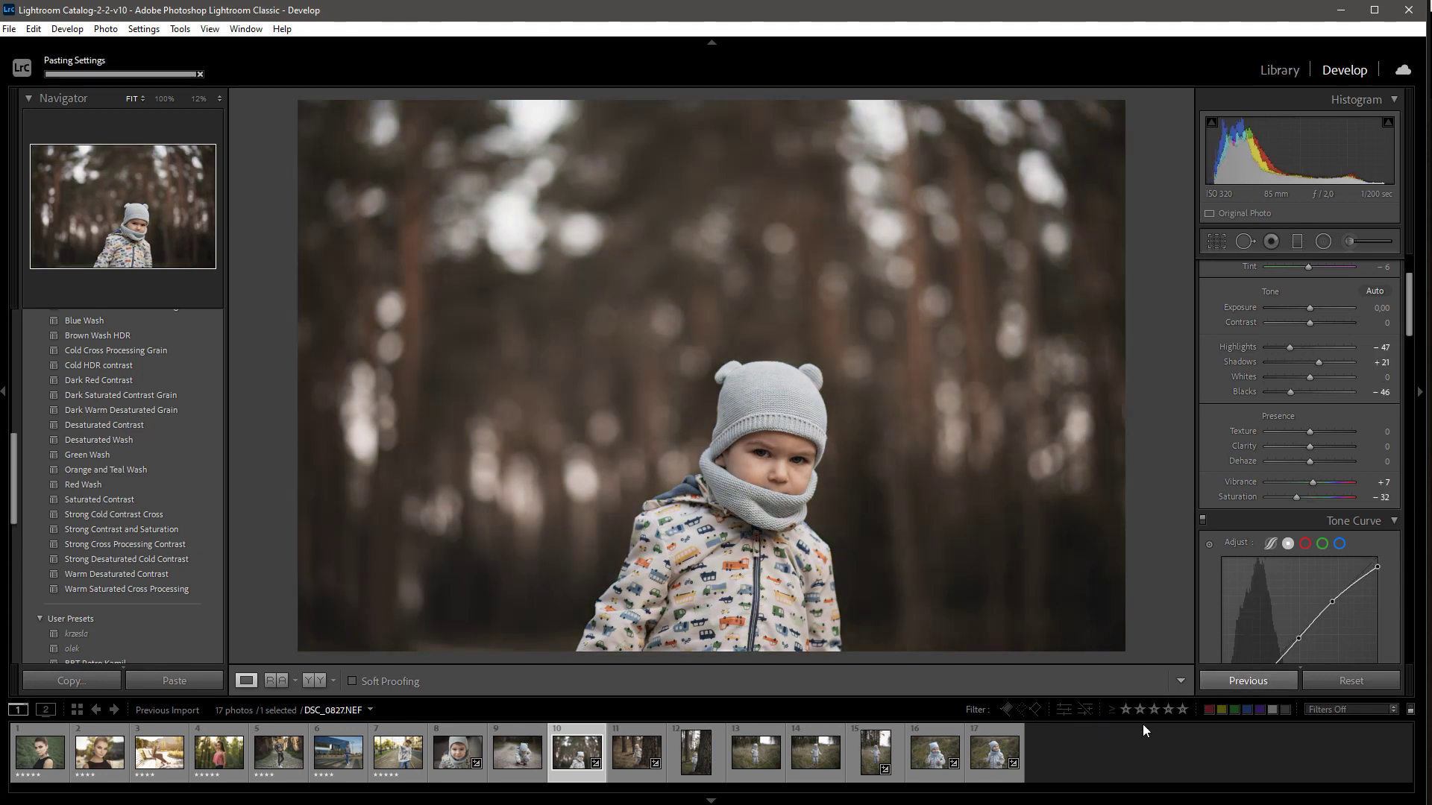
Compare it with the toddler-by-tree photo, then open the tram-tracks portrait.
left_click(640, 750)
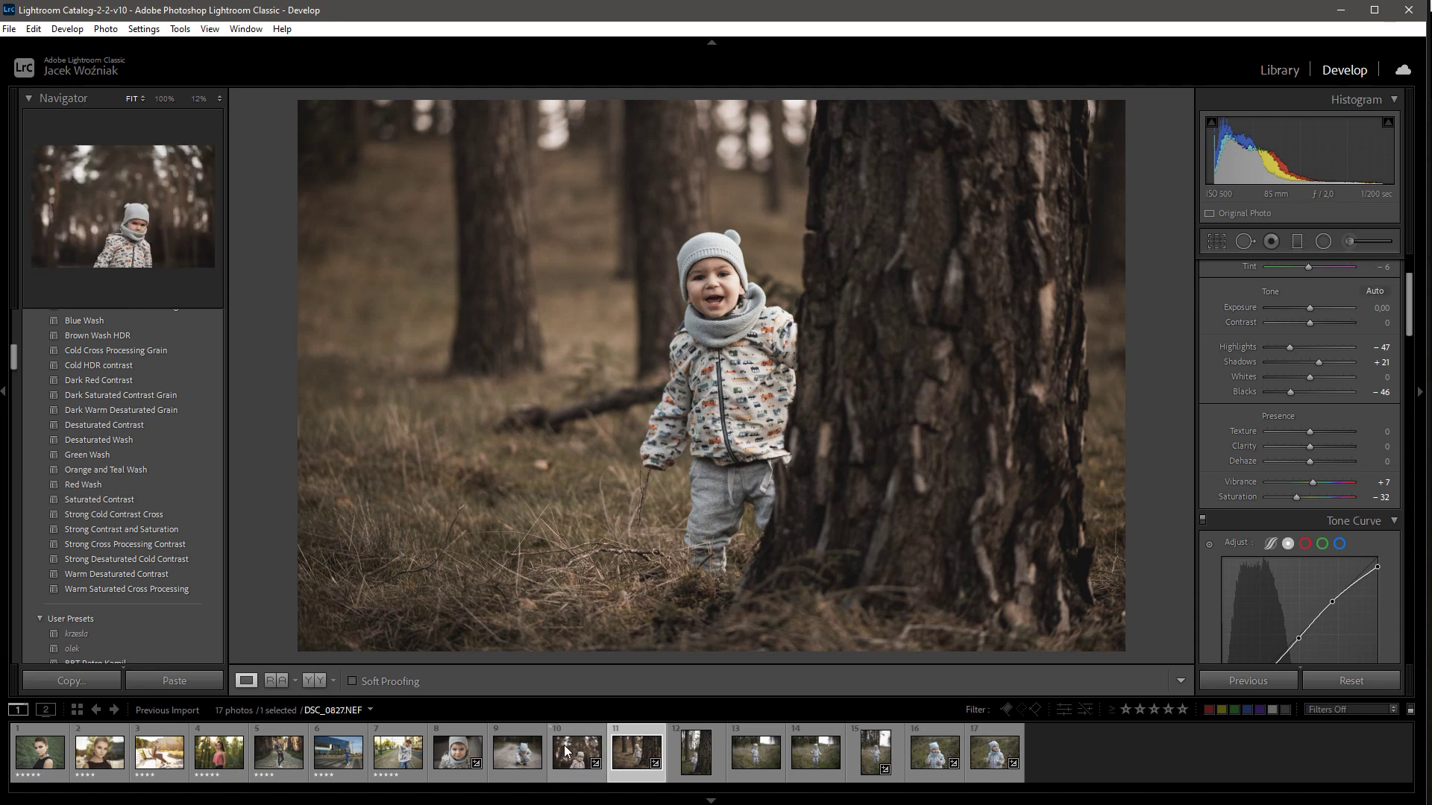
left_click(583, 757)
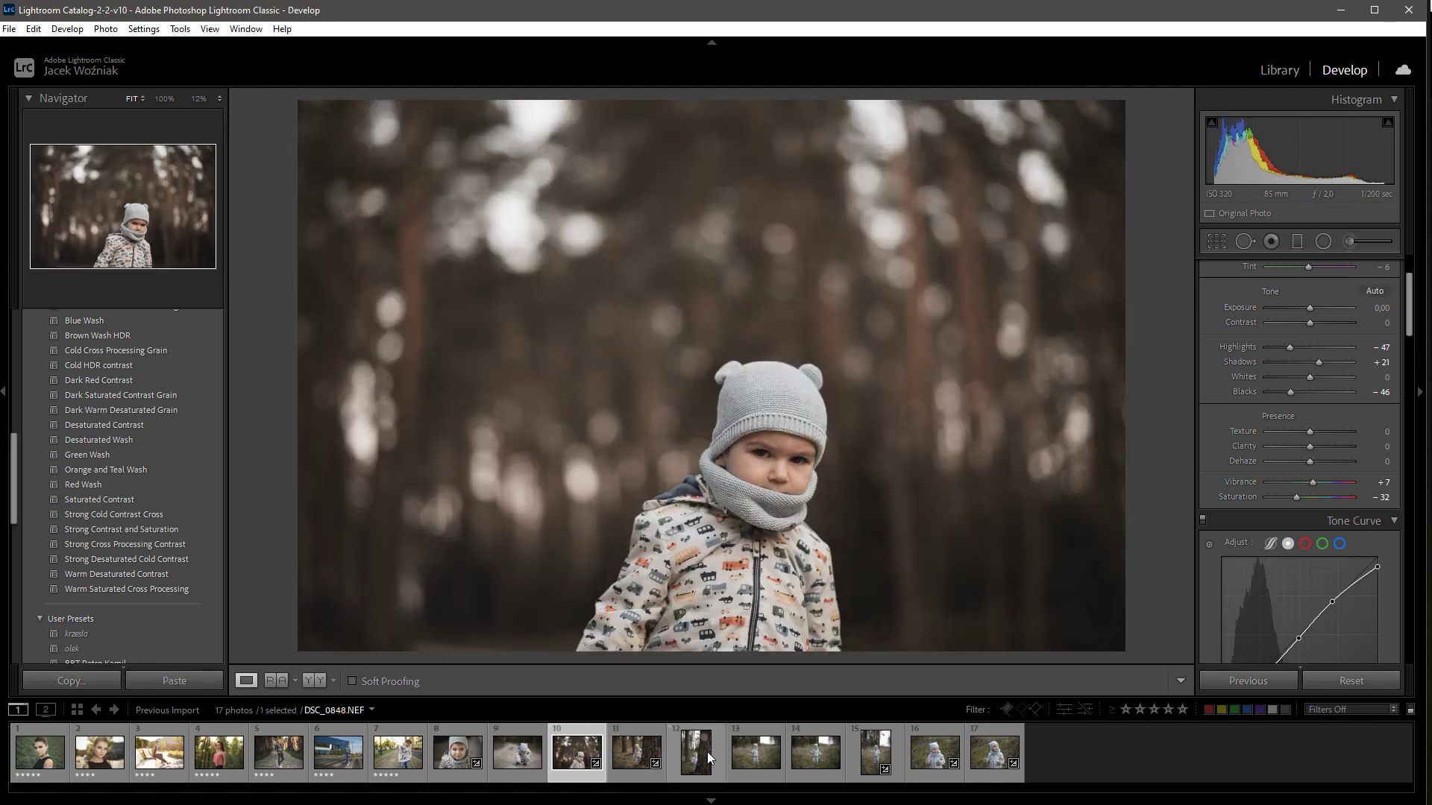
left_click(393, 752)
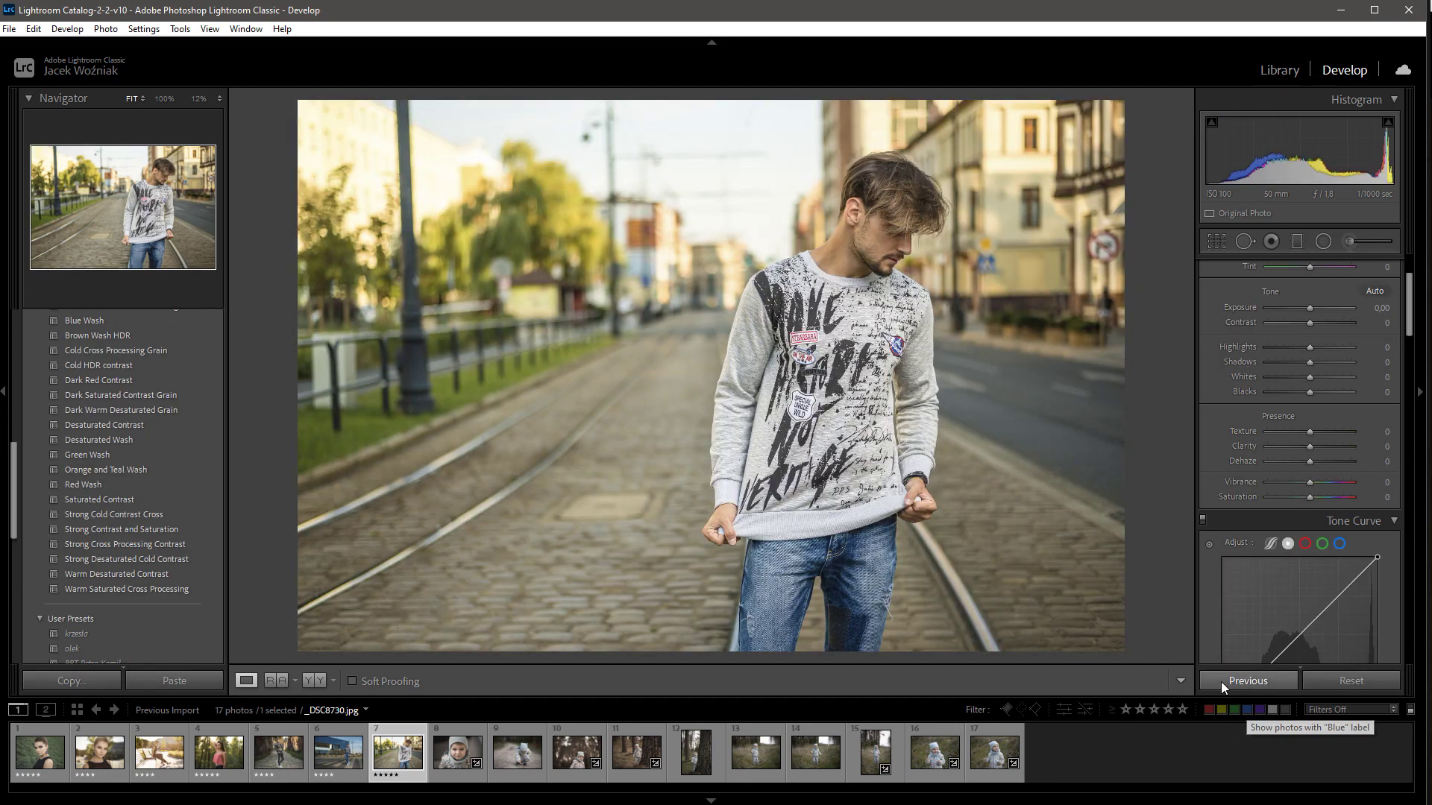
Paste the previous grade onto _DSC8730.jpg, then set Exposure -0.97 and Temp +12.
left_click(1247, 681)
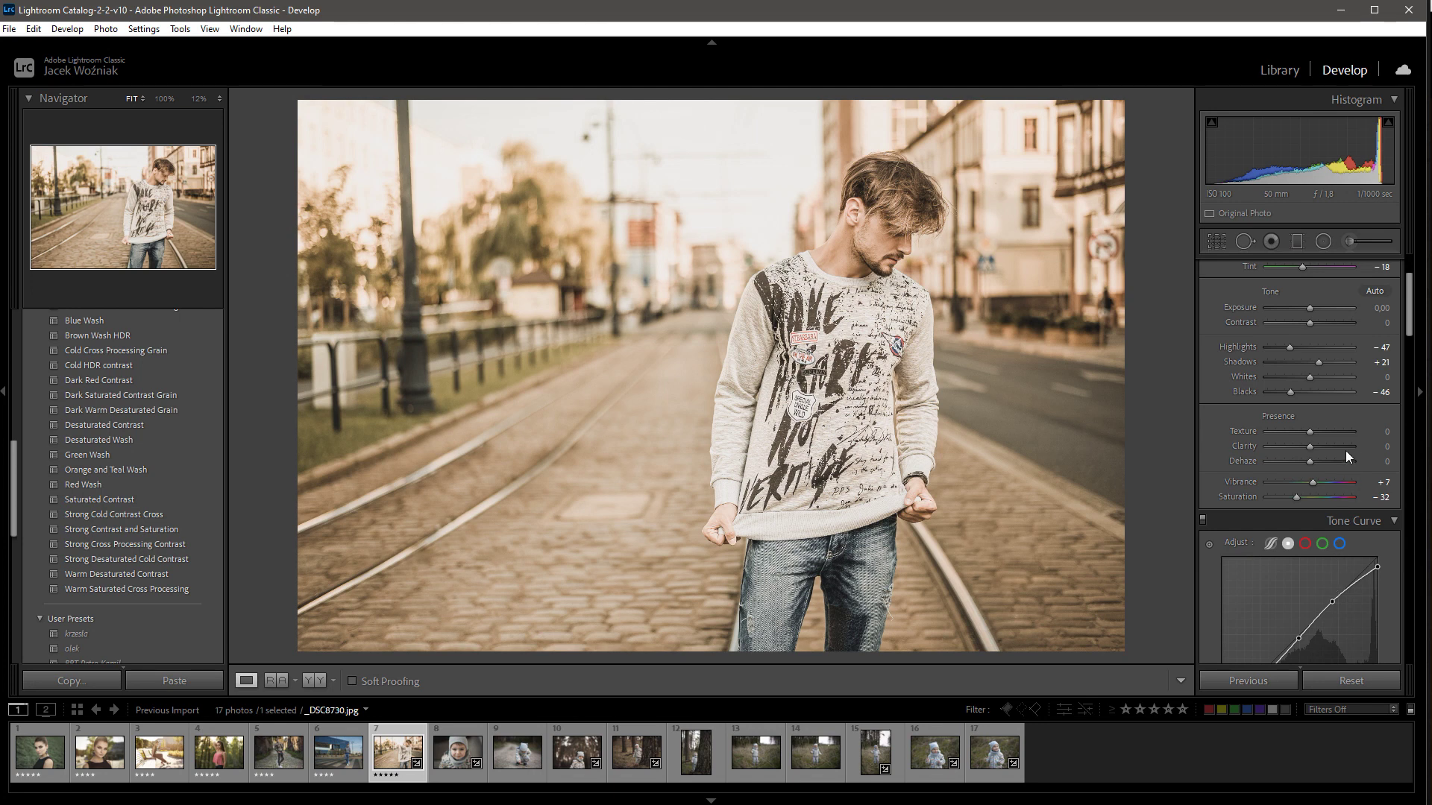
scroll(1345, 451, "up", 3)
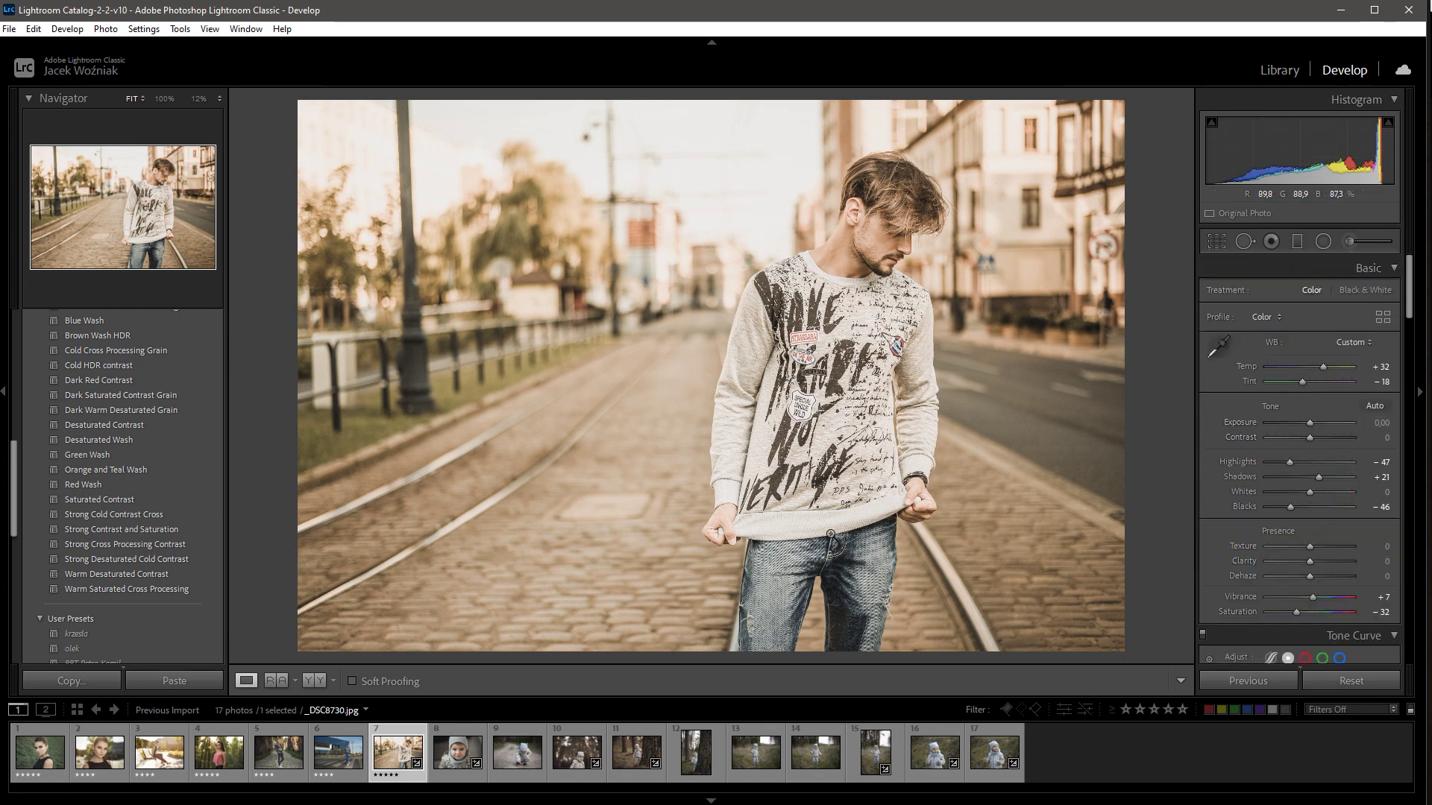
left_click_drag(1310, 422, 1302, 423)
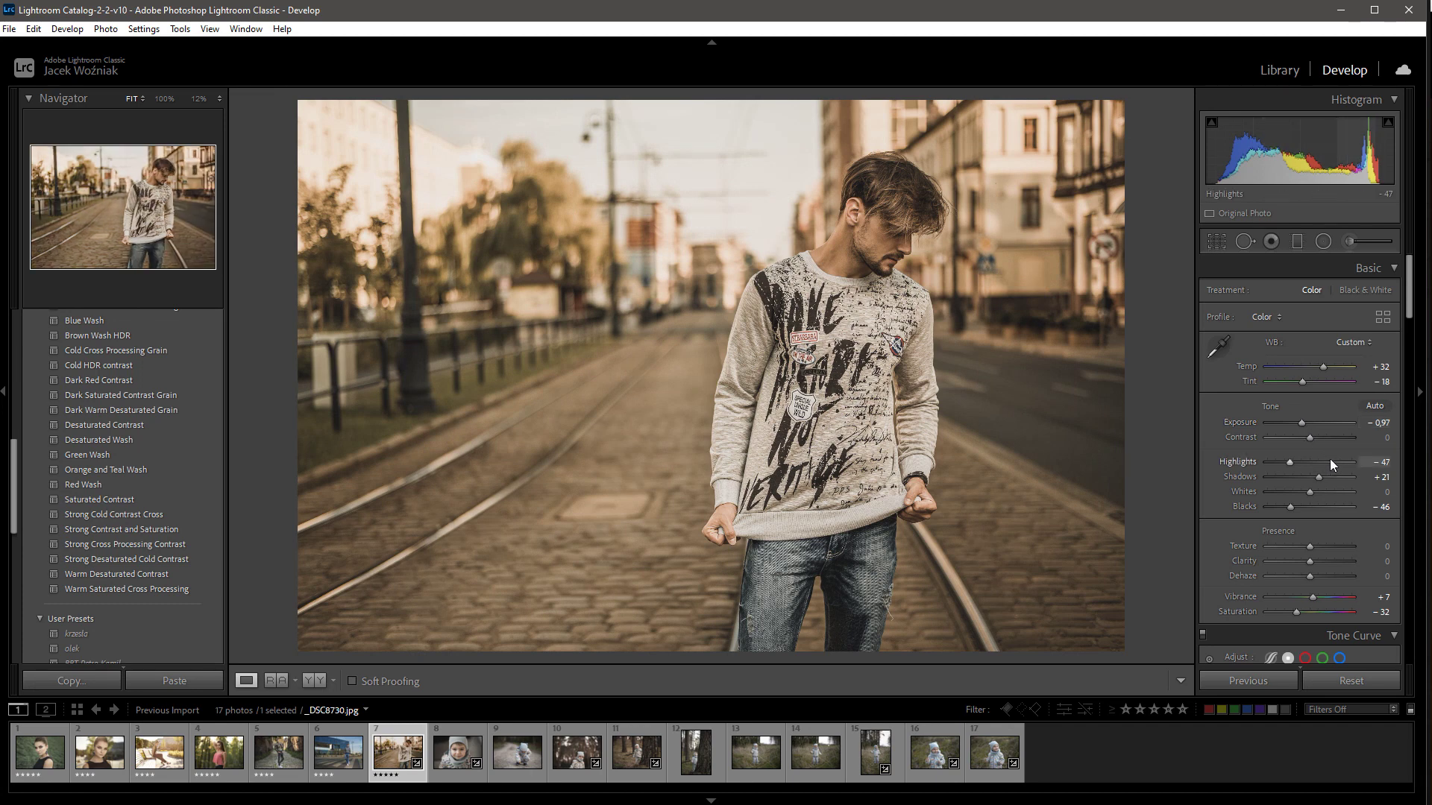
left_click_drag(1323, 366, 1315, 364)
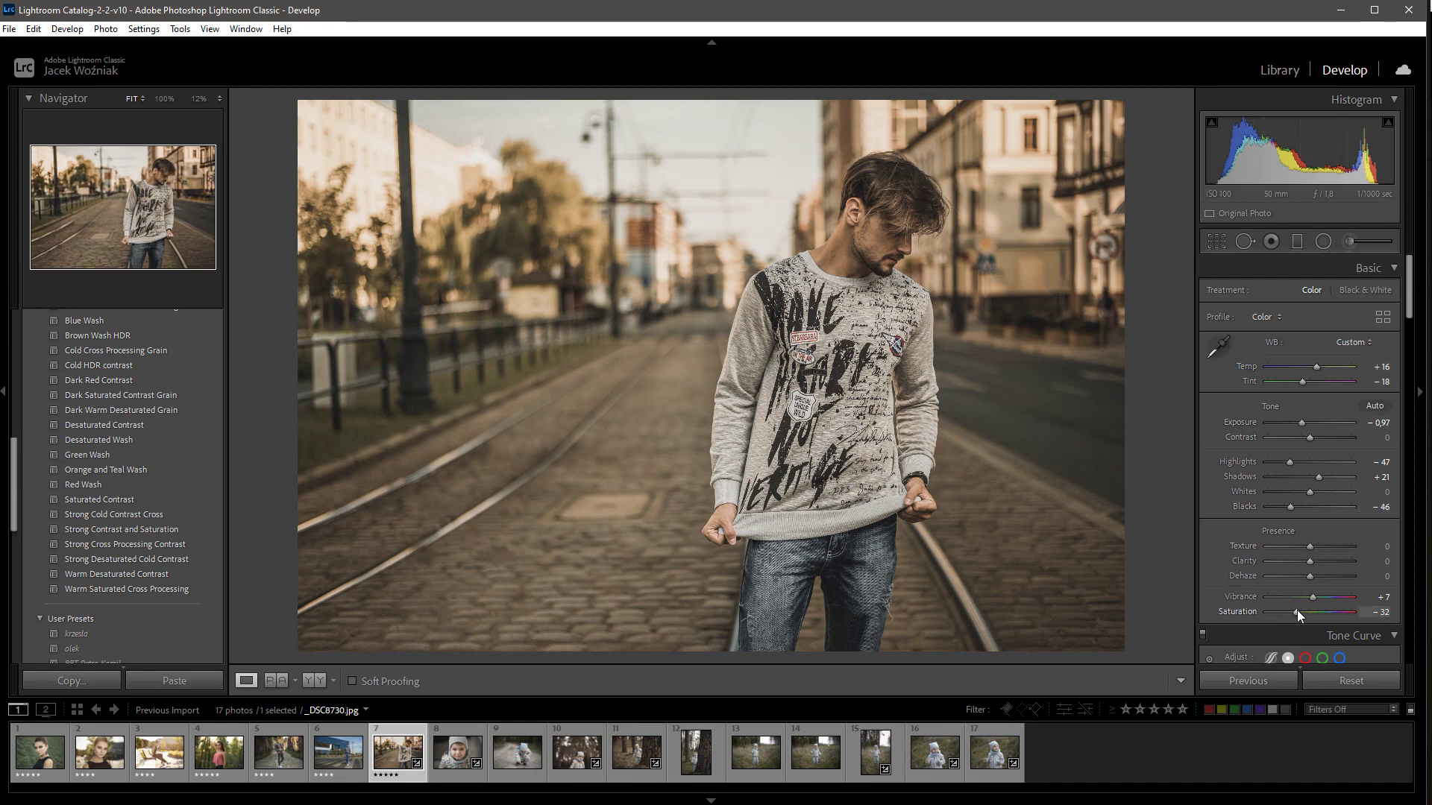
Set Vibrance +61, Saturation -54 and Blacks -68, then open crosswalk photo _DSC8699.jpg.
mouse_move(1298, 610)
left_mouse_down()
mouse_move(1331, 597)
mouse_move(1285, 610)
mouse_move(1338, 596)
left_mouse_up()
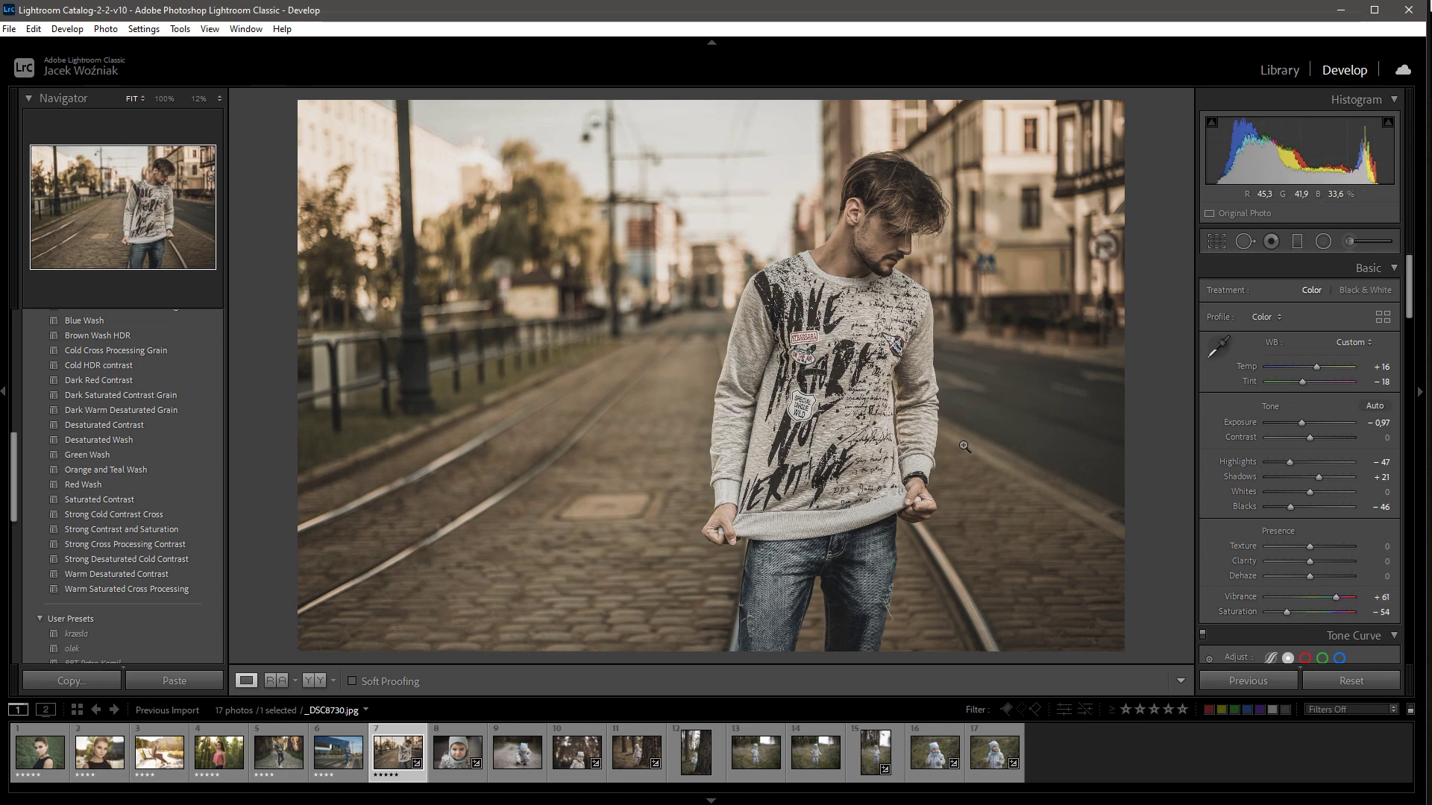
mouse_move(1290, 507)
left_mouse_down()
mouse_move(1311, 492)
mouse_move(1278, 506)
left_mouse_up()
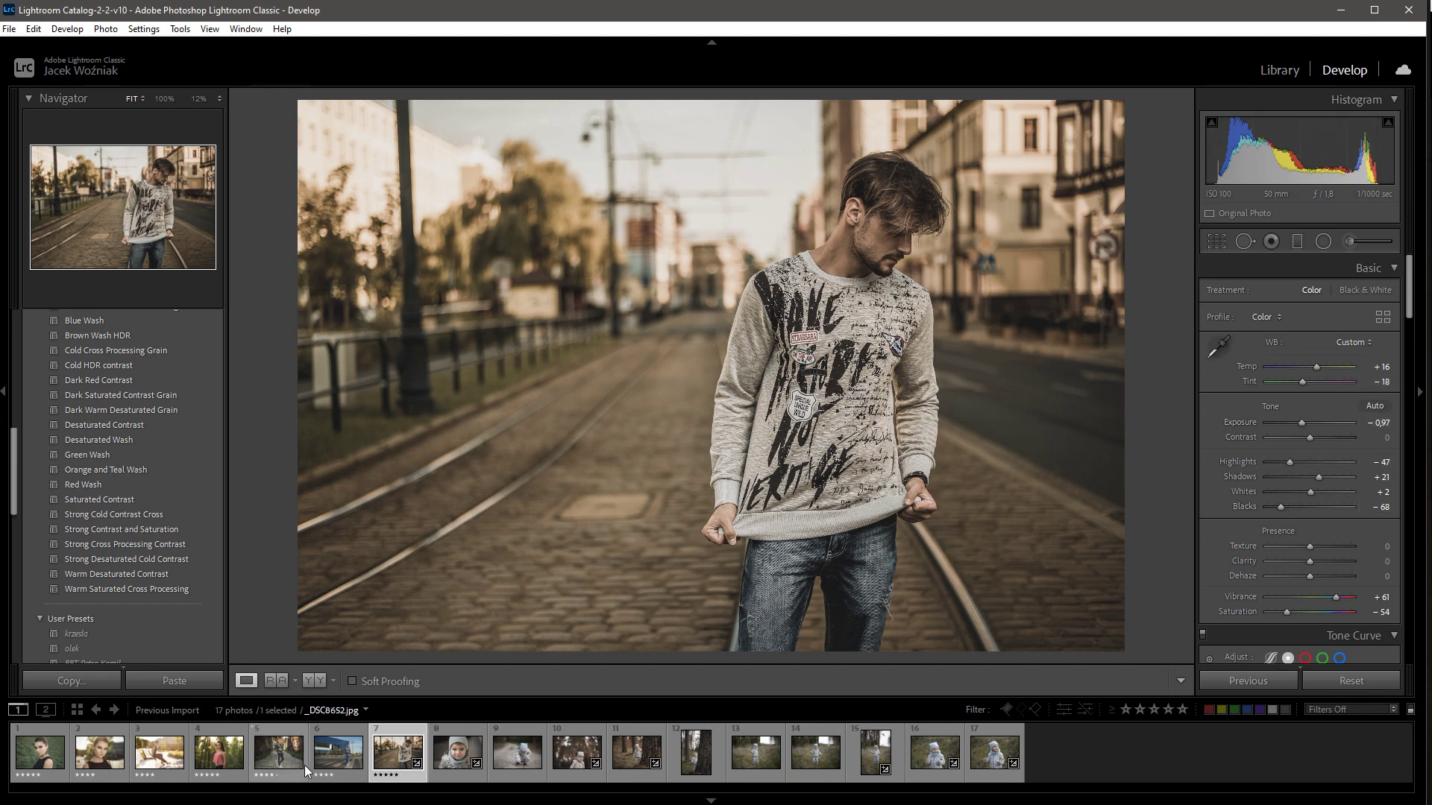
left_click(328, 759)
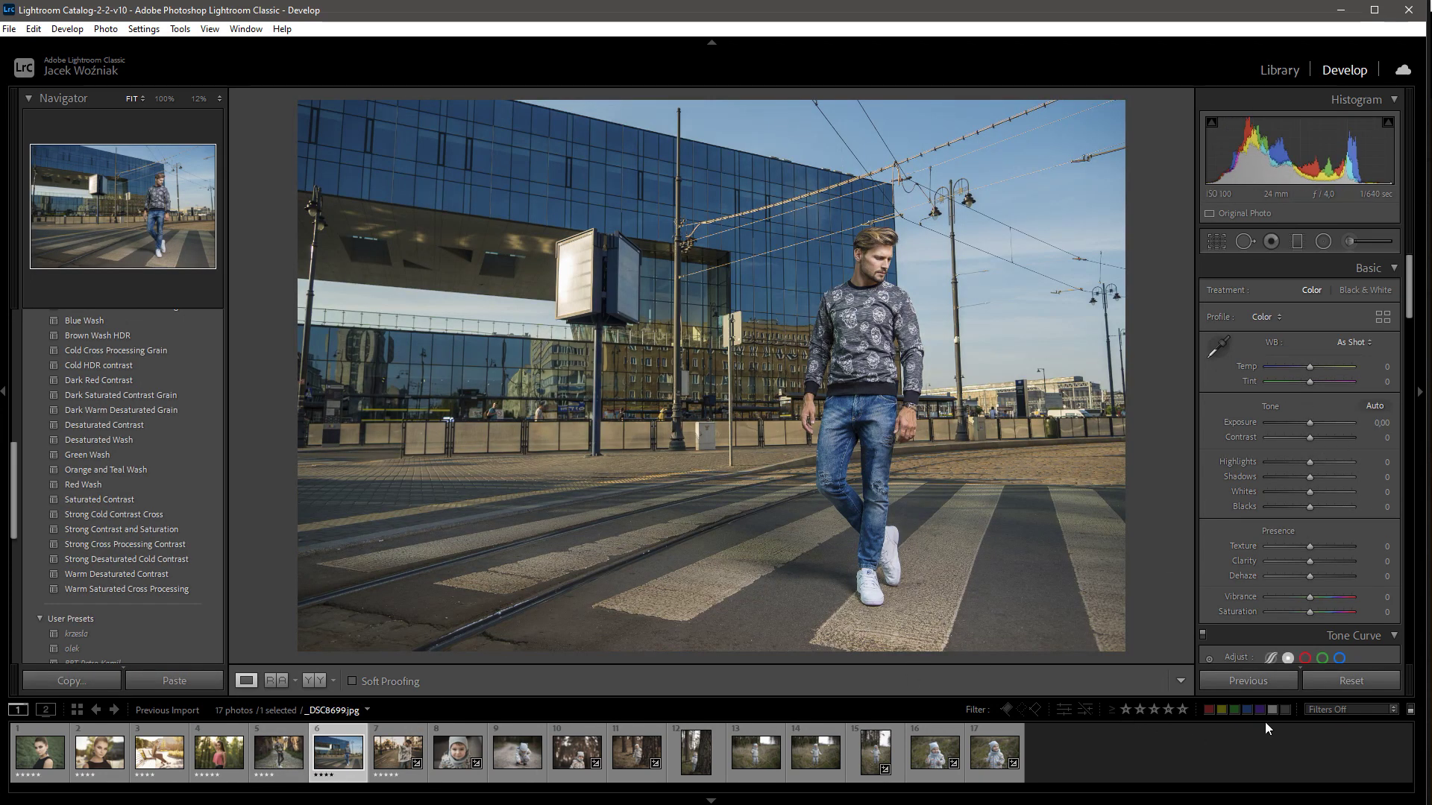
Copy the tram-track portrait's muted grade onto the crosswalk photo after two reset attempts.
left_click(1247, 680)
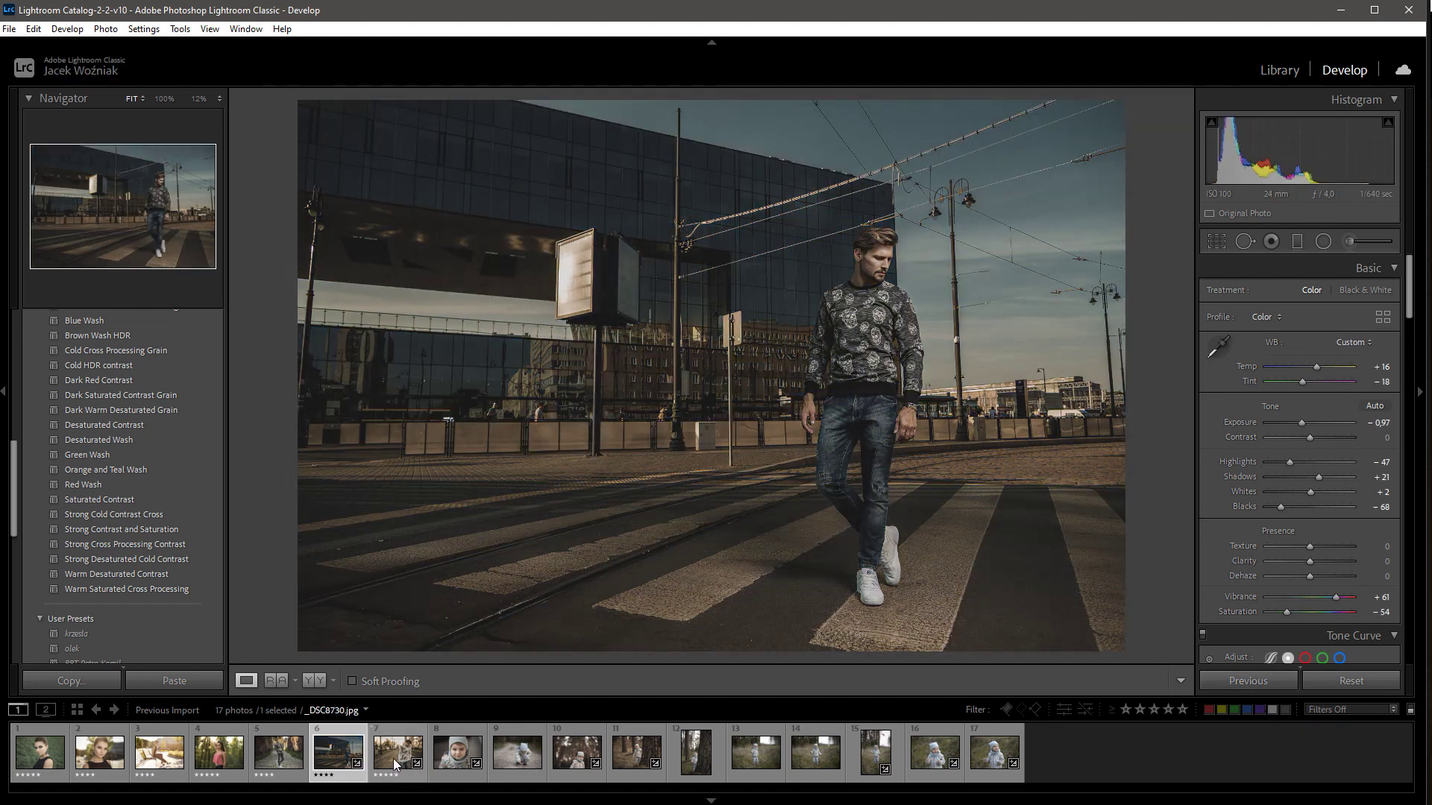
mouse_move(397, 754)
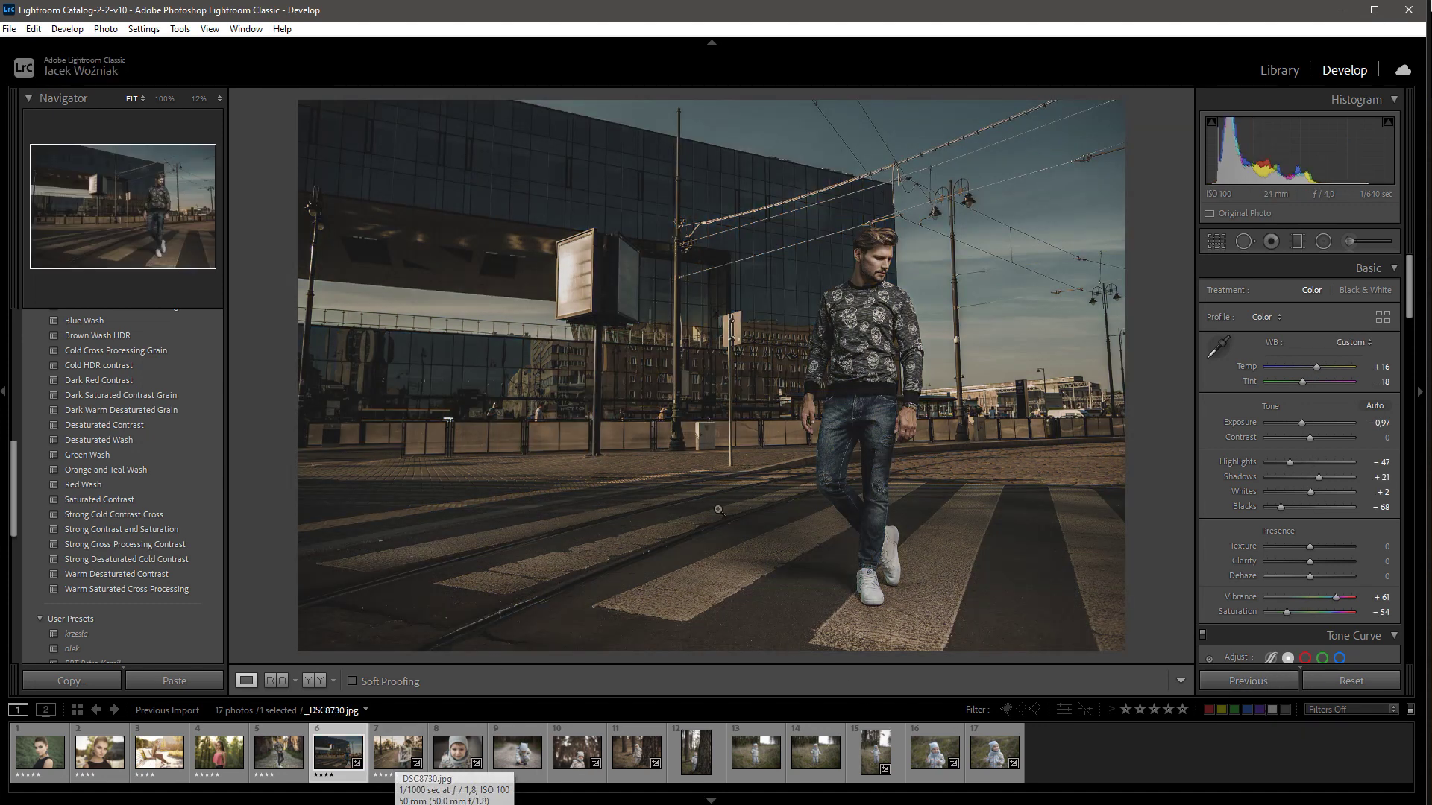
left_click(1319, 683)
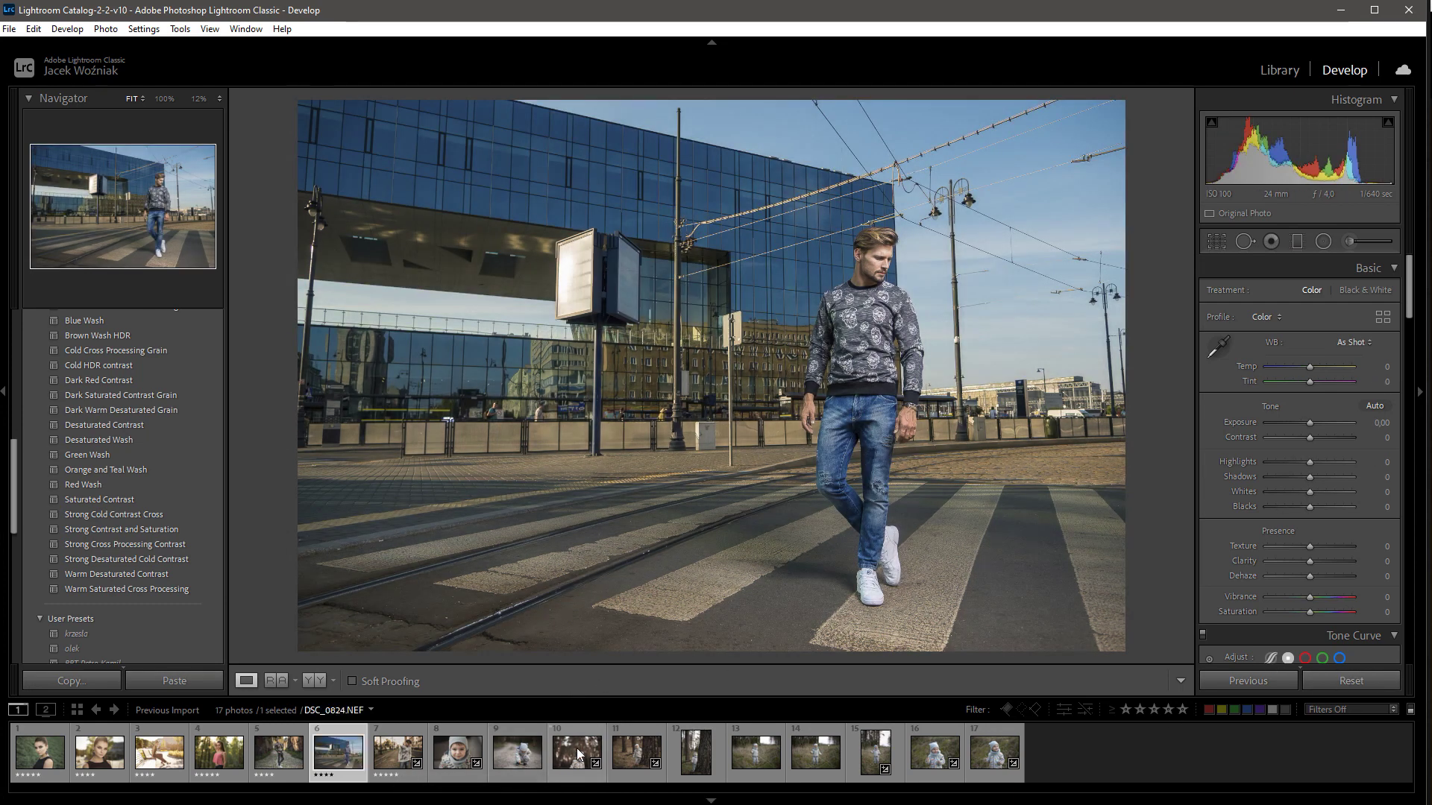
left_click(578, 749)
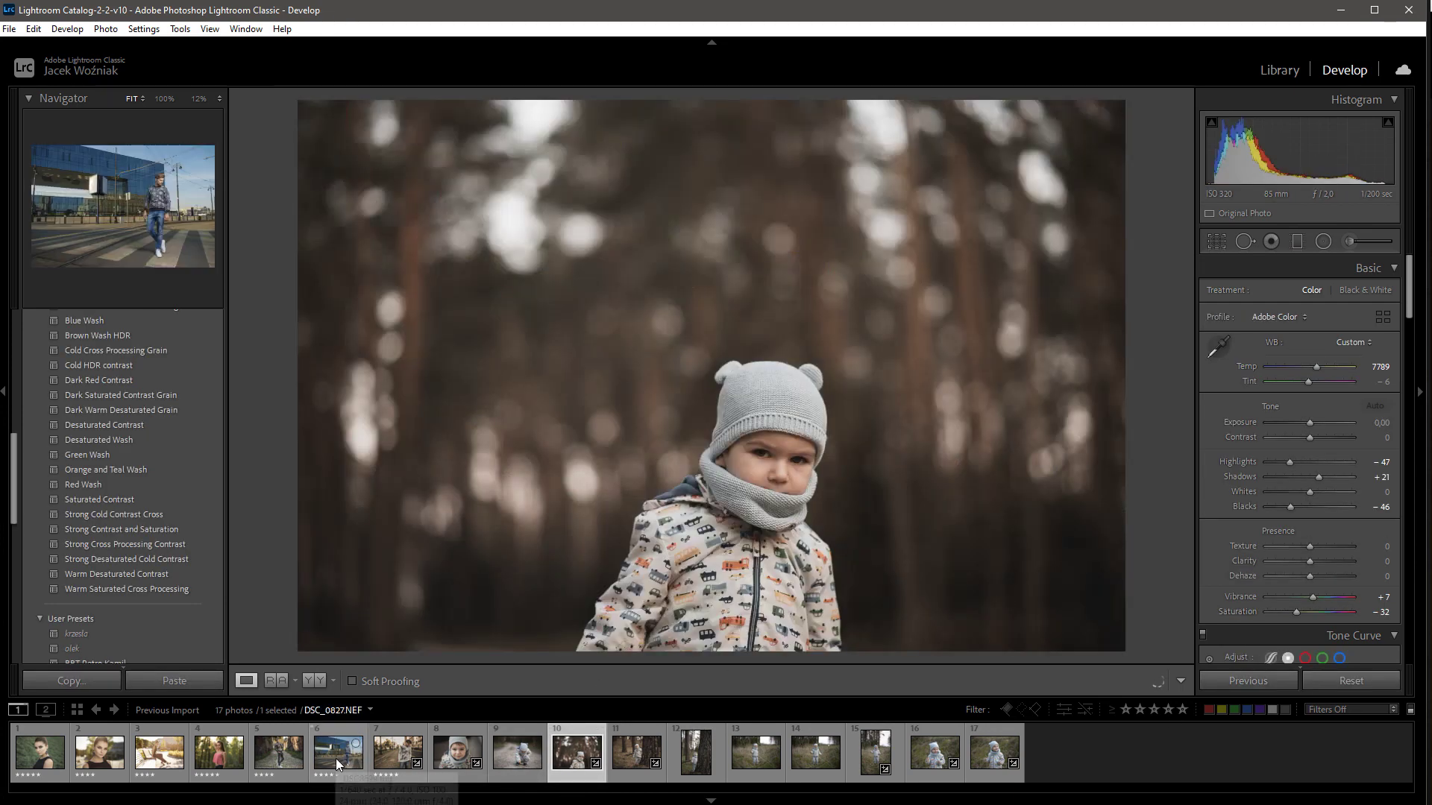
left_click(337, 758)
left_click(1244, 679)
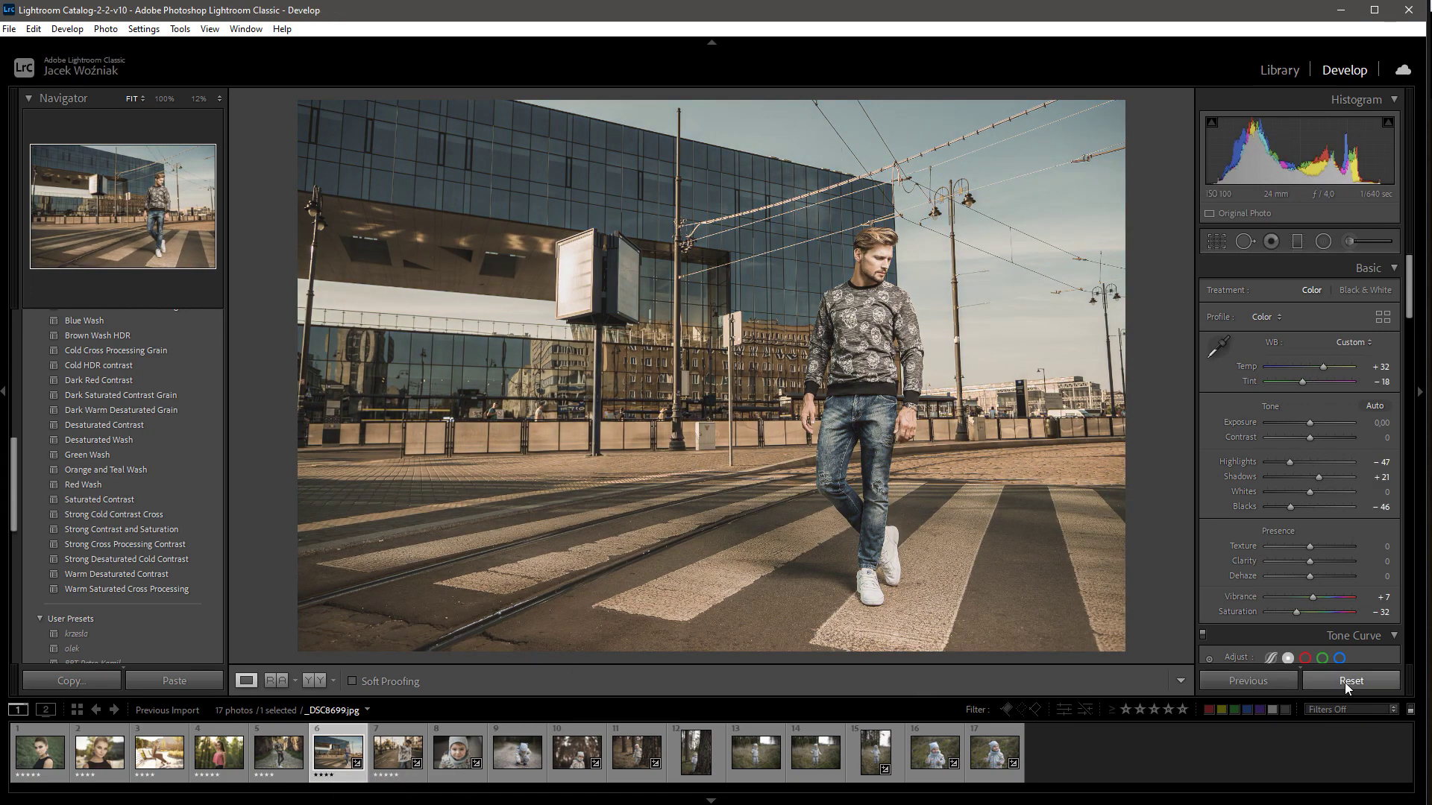
left_click(1345, 682)
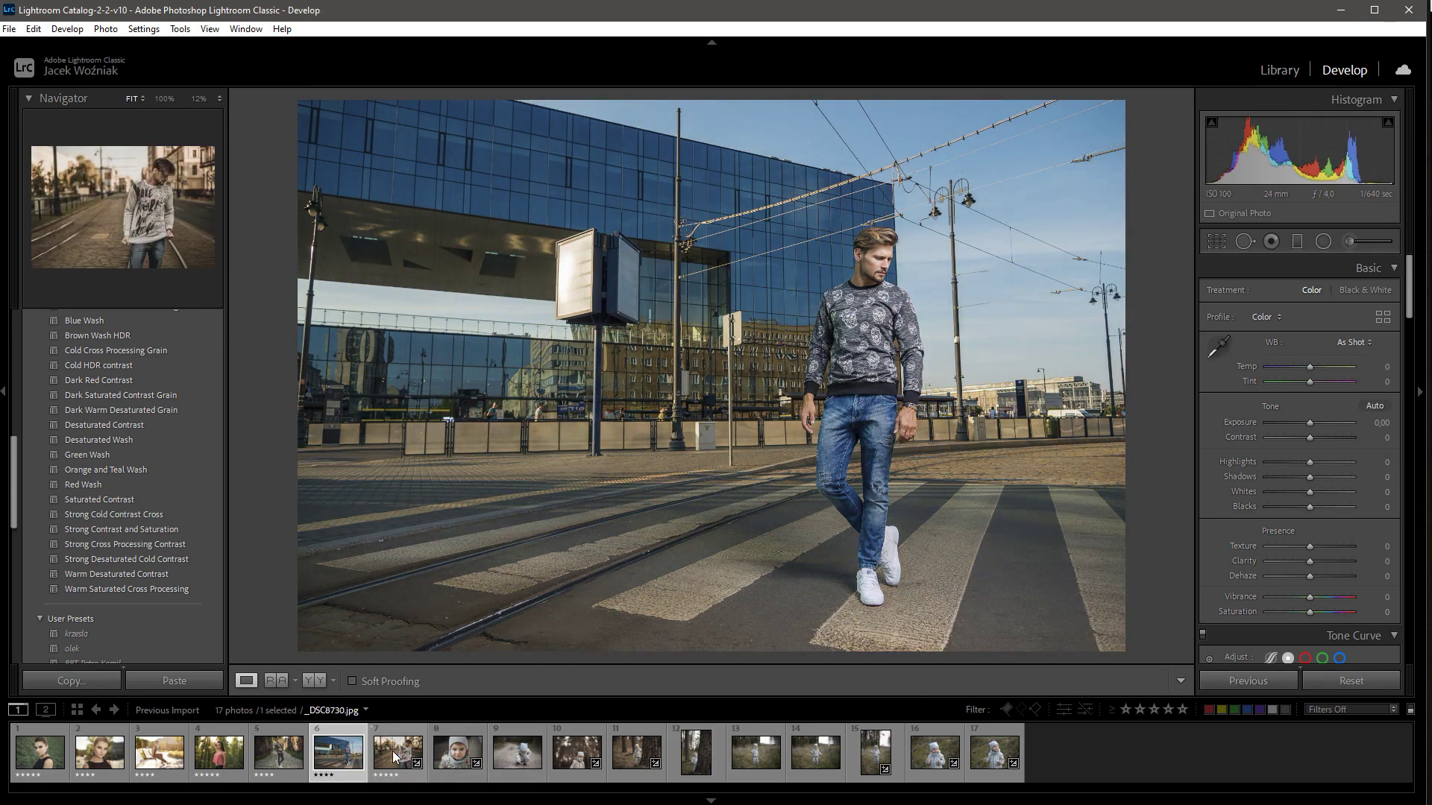
left_click(391, 751)
left_click(332, 756)
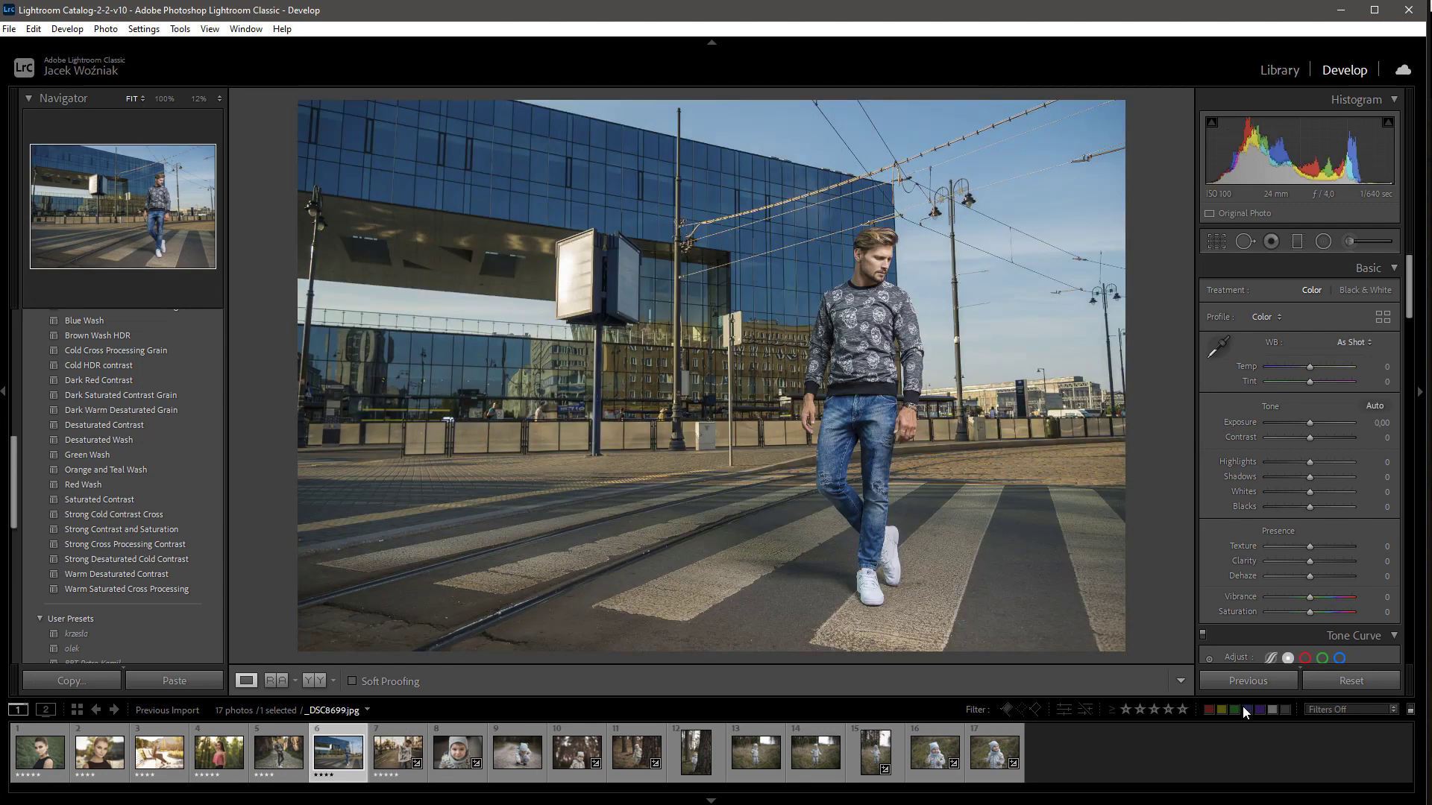
left_click(1253, 682)
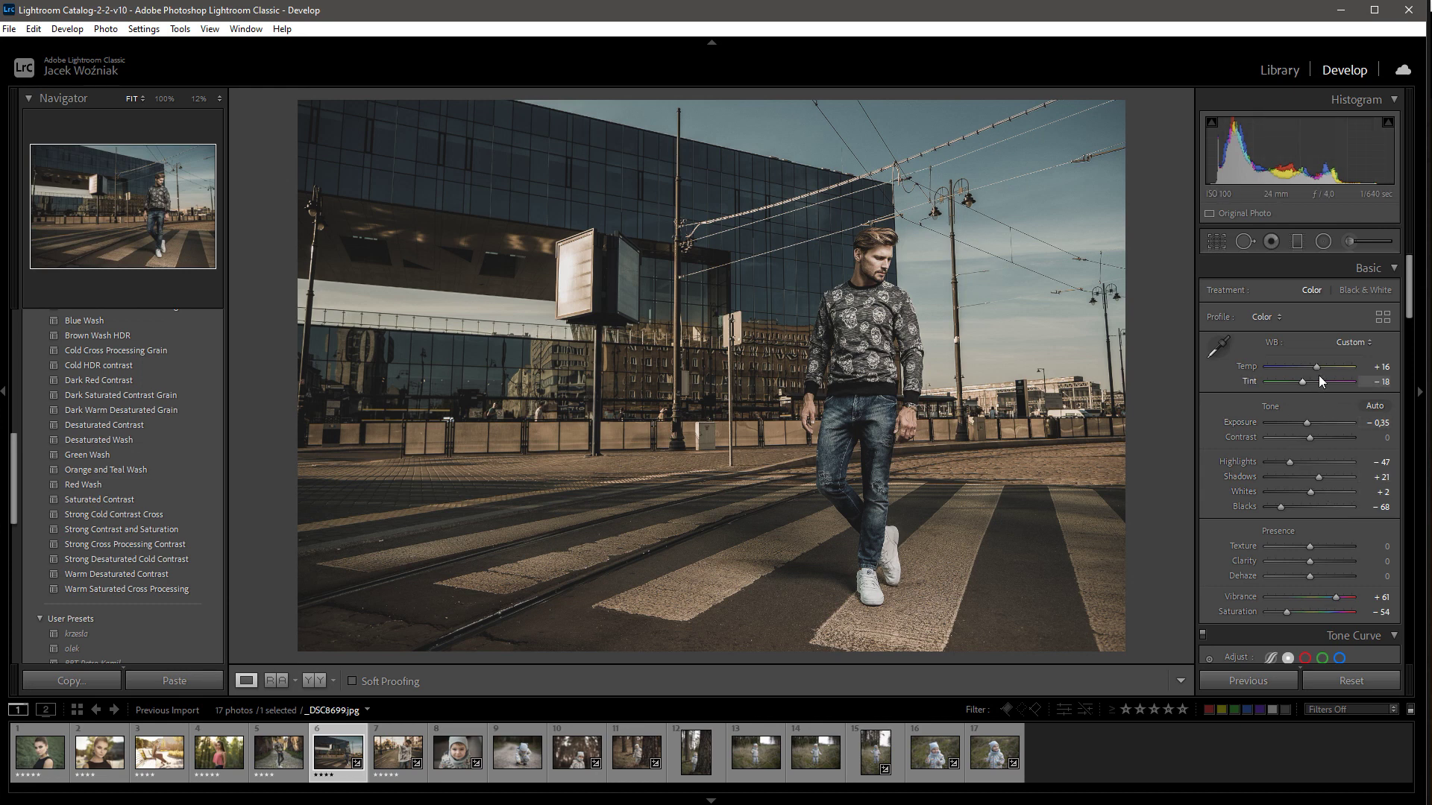
Warm Temp to +21 and lower Highlights to -74.
left_click_drag(1318, 366, 1320, 365)
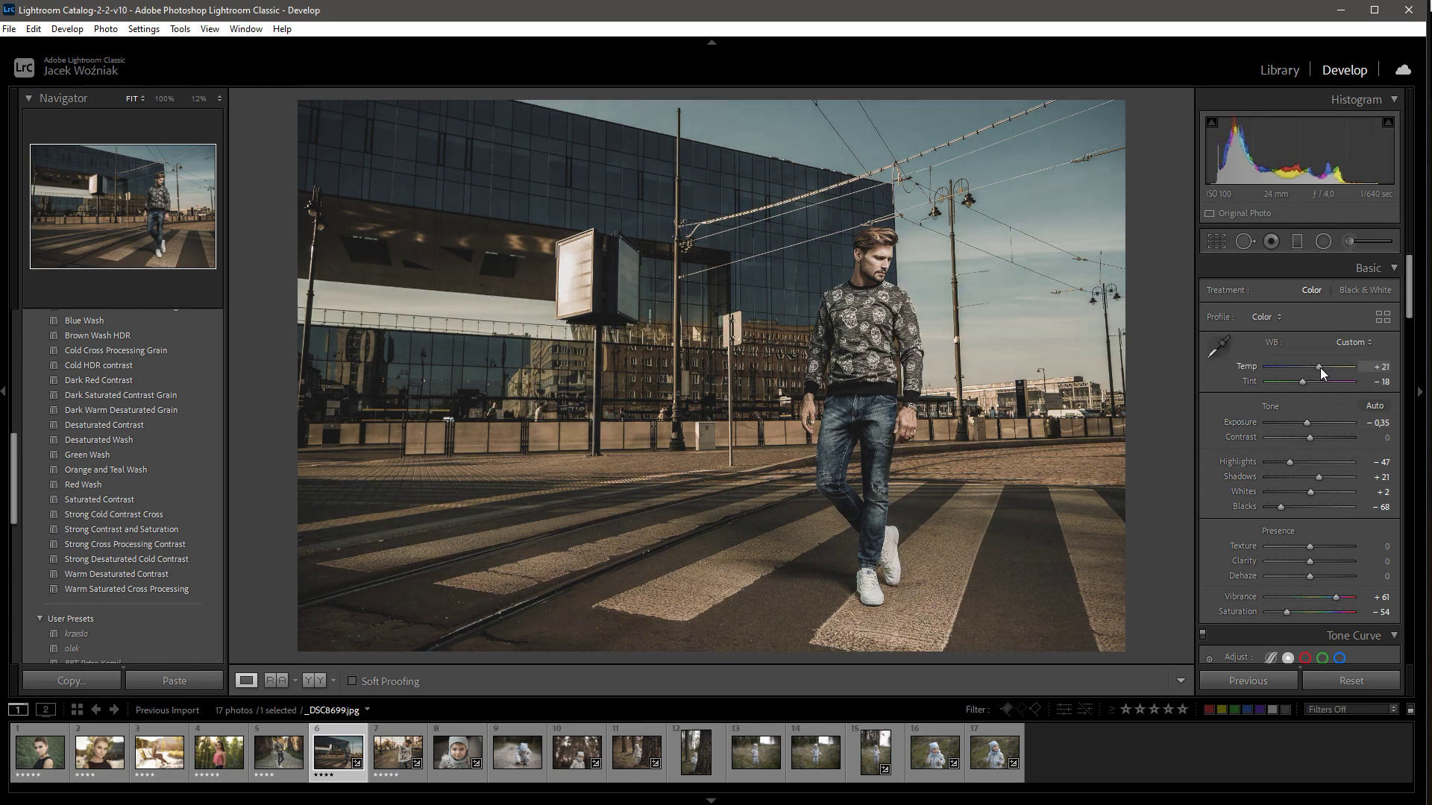
mouse_move(1290, 462)
left_mouse_down()
mouse_move(1277, 462)
mouse_move(1330, 477)
mouse_move(1276, 506)
left_mouse_up()
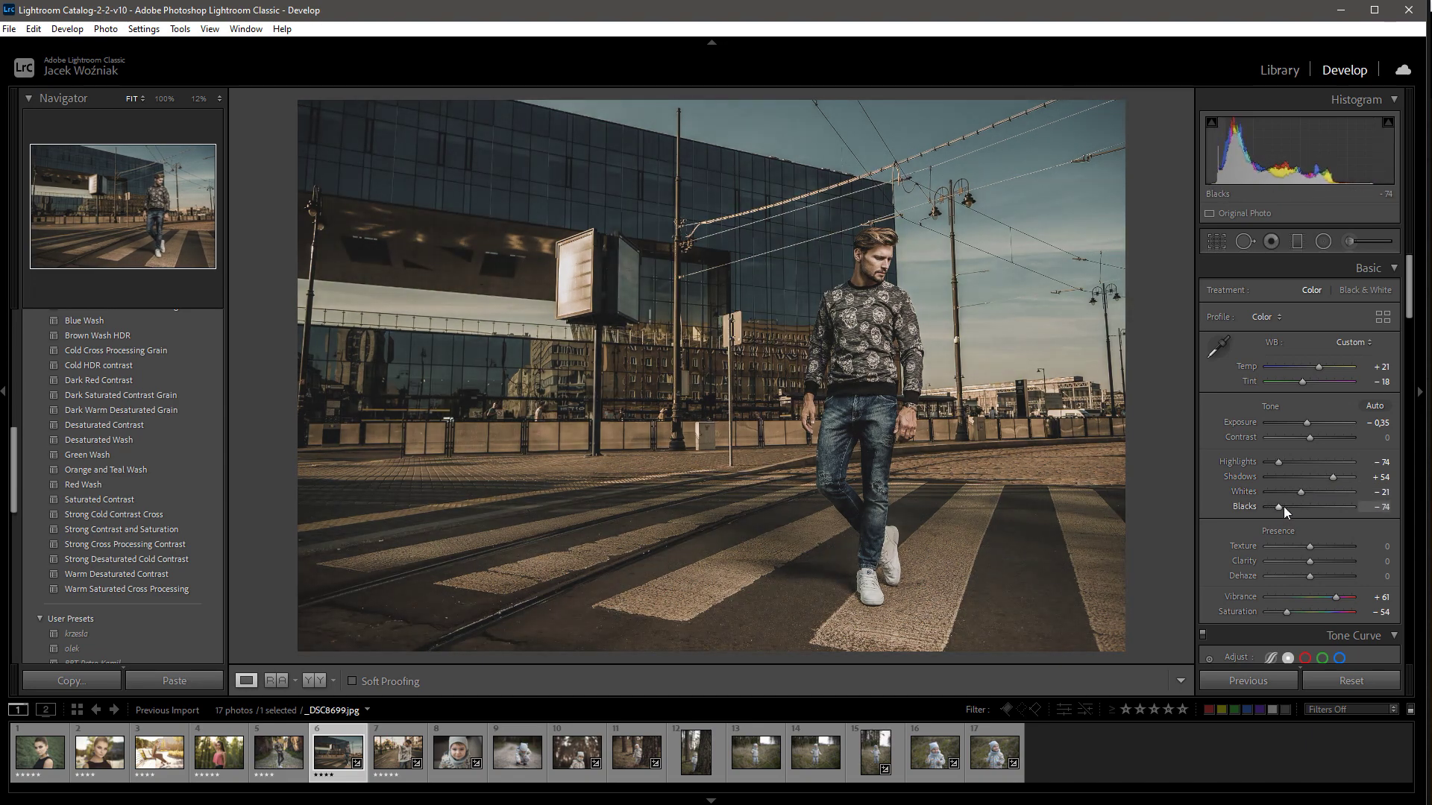
scroll(1388, 487, "down", 3)
Drag the Blue slider far left in HSL Saturation to mute the sky and glass facade.
scroll(1388, 486, "down", 3)
scroll(1389, 486, "down", 3)
scroll(1389, 485, "down", 3)
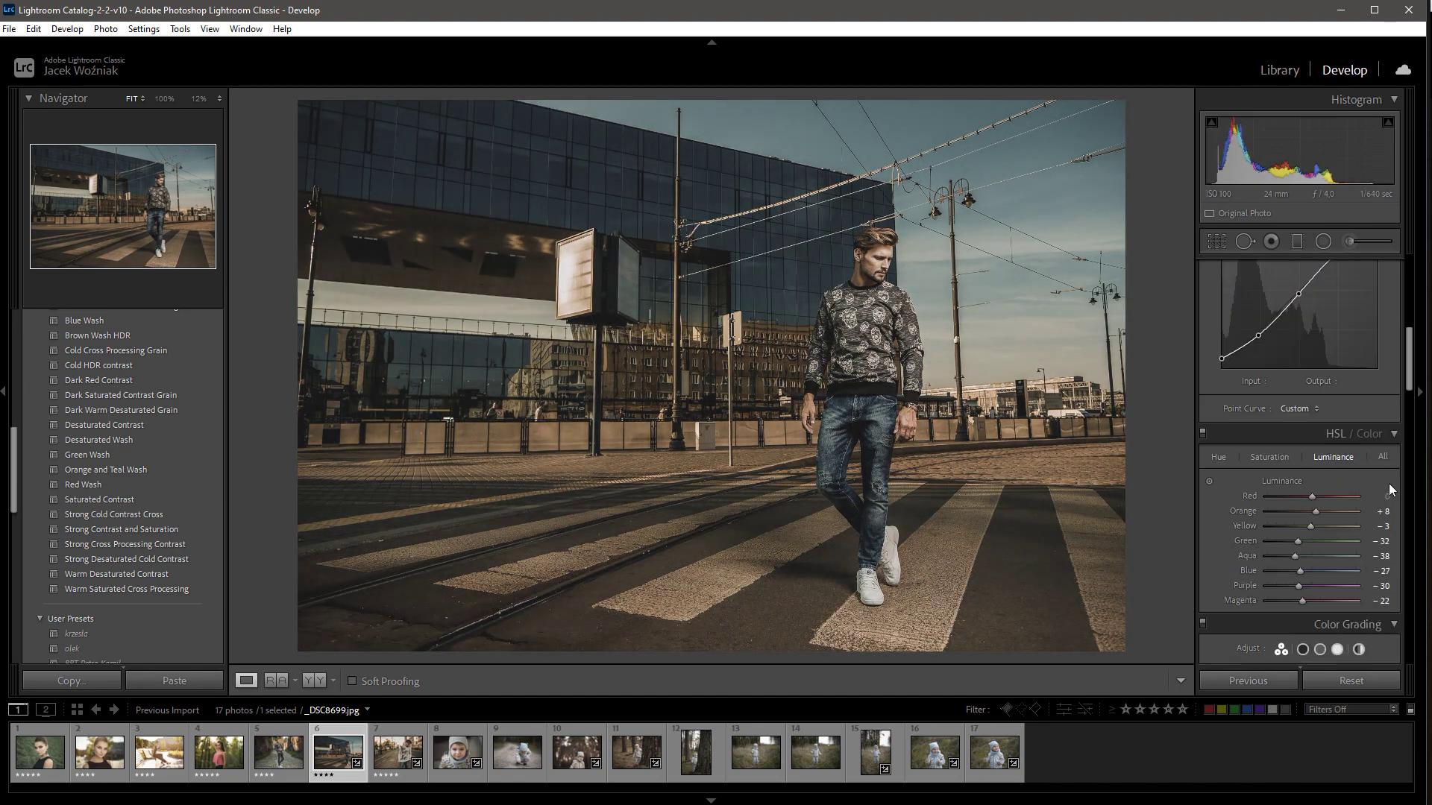
scroll(1389, 484, "down", 3)
scroll(1388, 483, "up", 3)
left_click(1272, 458)
left_click_drag(1269, 566, 1292, 538)
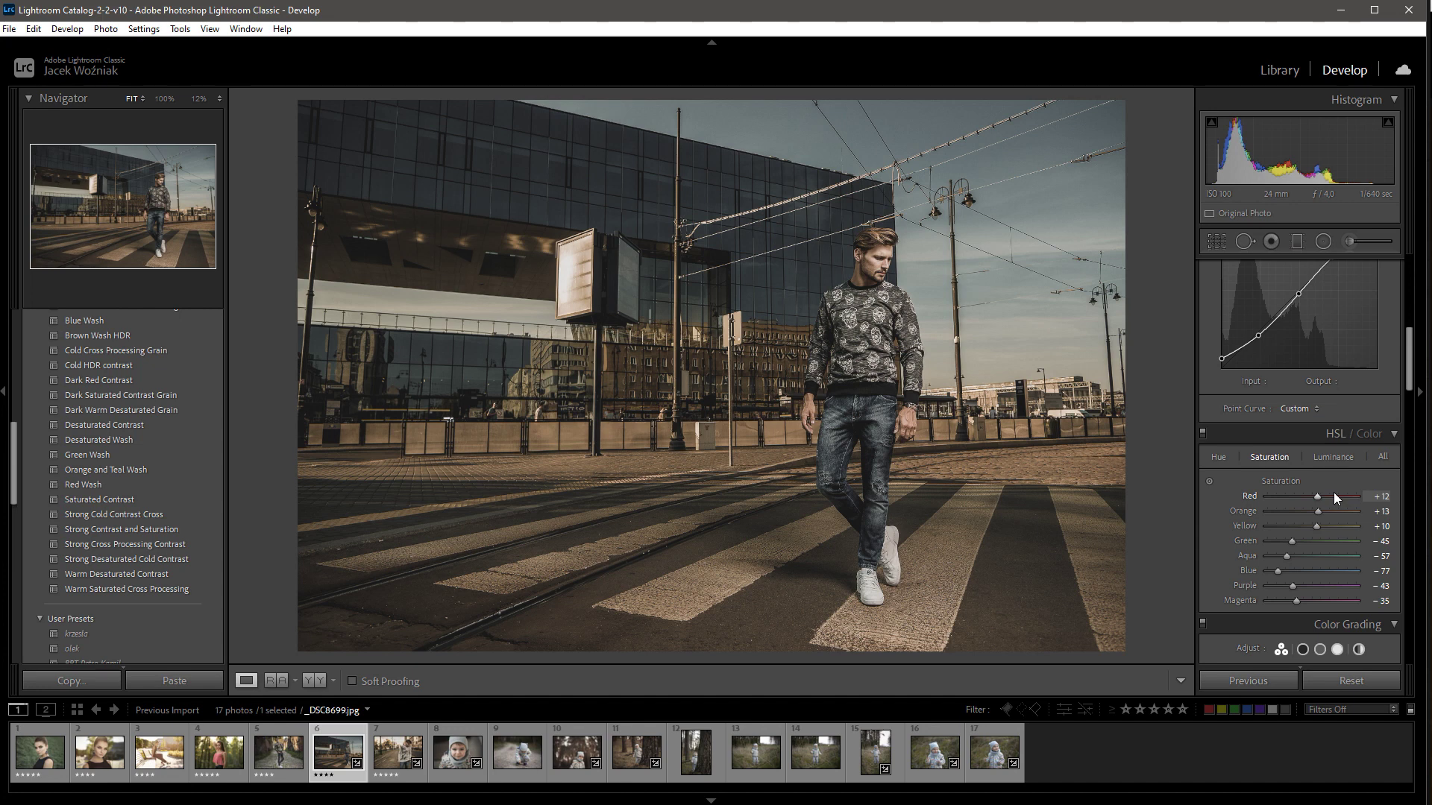
scroll(1334, 493, "up", 5)
scroll(1334, 492, "up", 5)
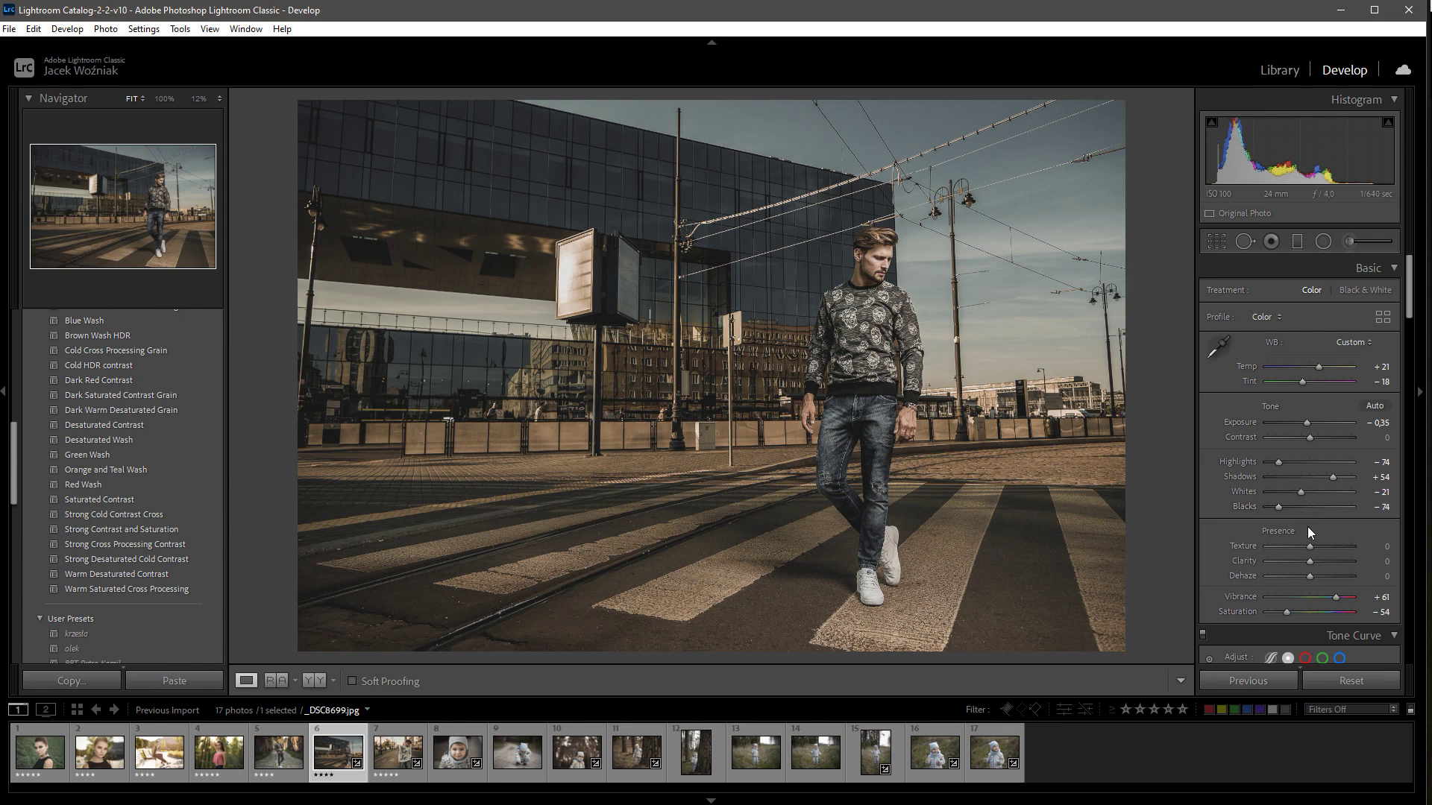
scroll(1308, 526, "down", 3)
scroll(1321, 468, "down", 8)
scroll(1322, 469, "up", 5)
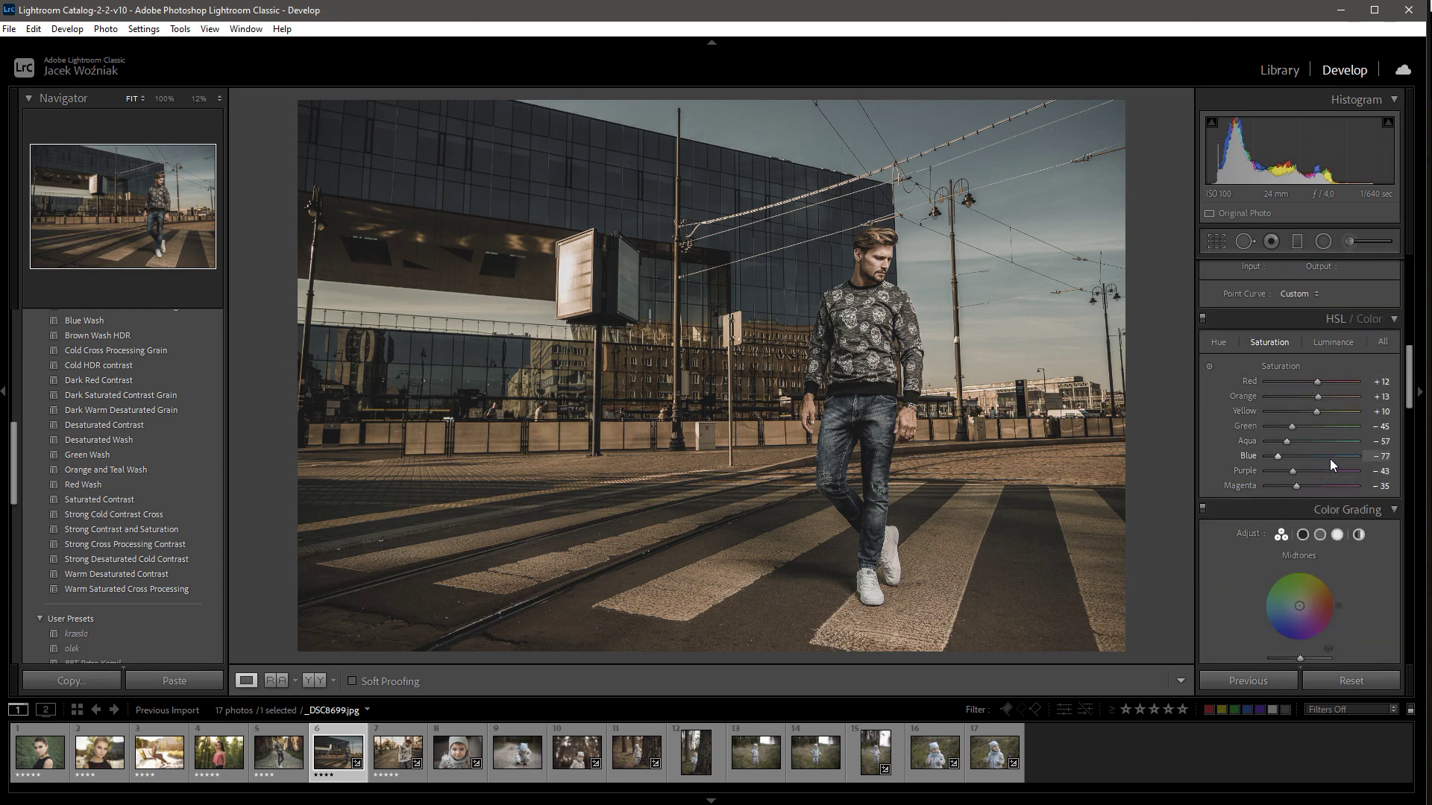
scroll(1328, 487, "up", 2)
scroll(1329, 485, "up", 2)
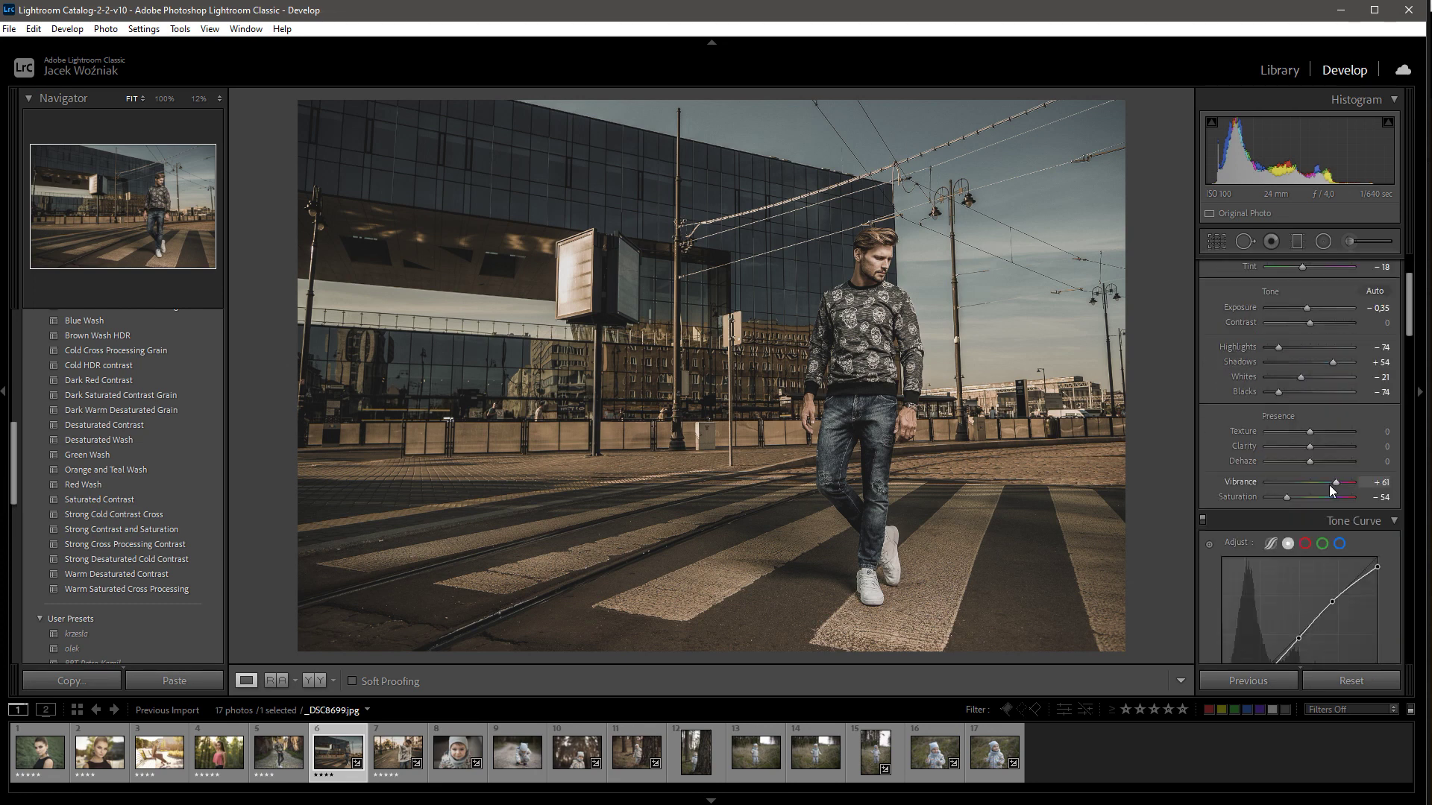
scroll(1329, 483, "down", 2)
scroll(1335, 480, "down", 2)
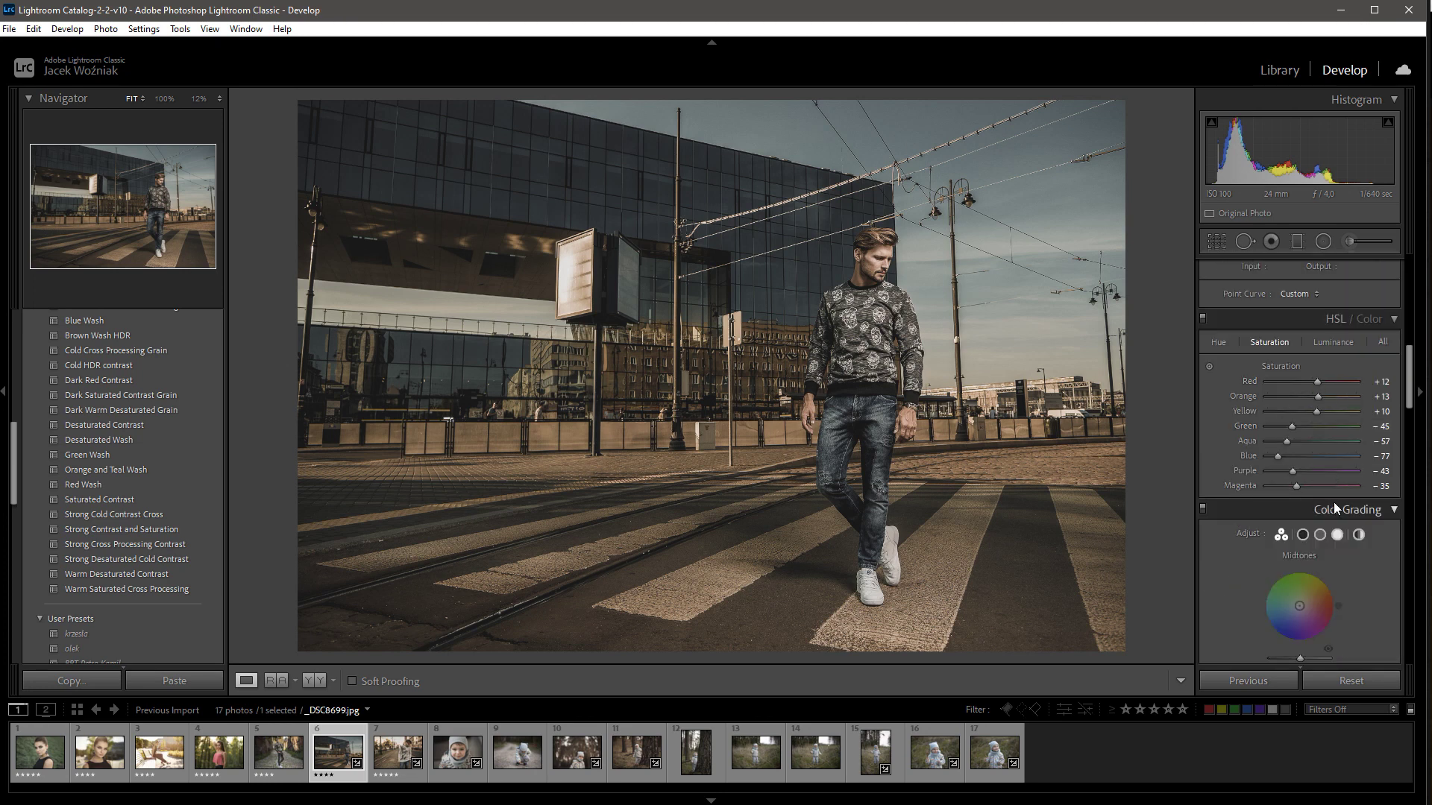
scroll(1335, 499, "down", 4)
scroll(1345, 457, "down", 5)
scroll(1345, 477, "down", 5)
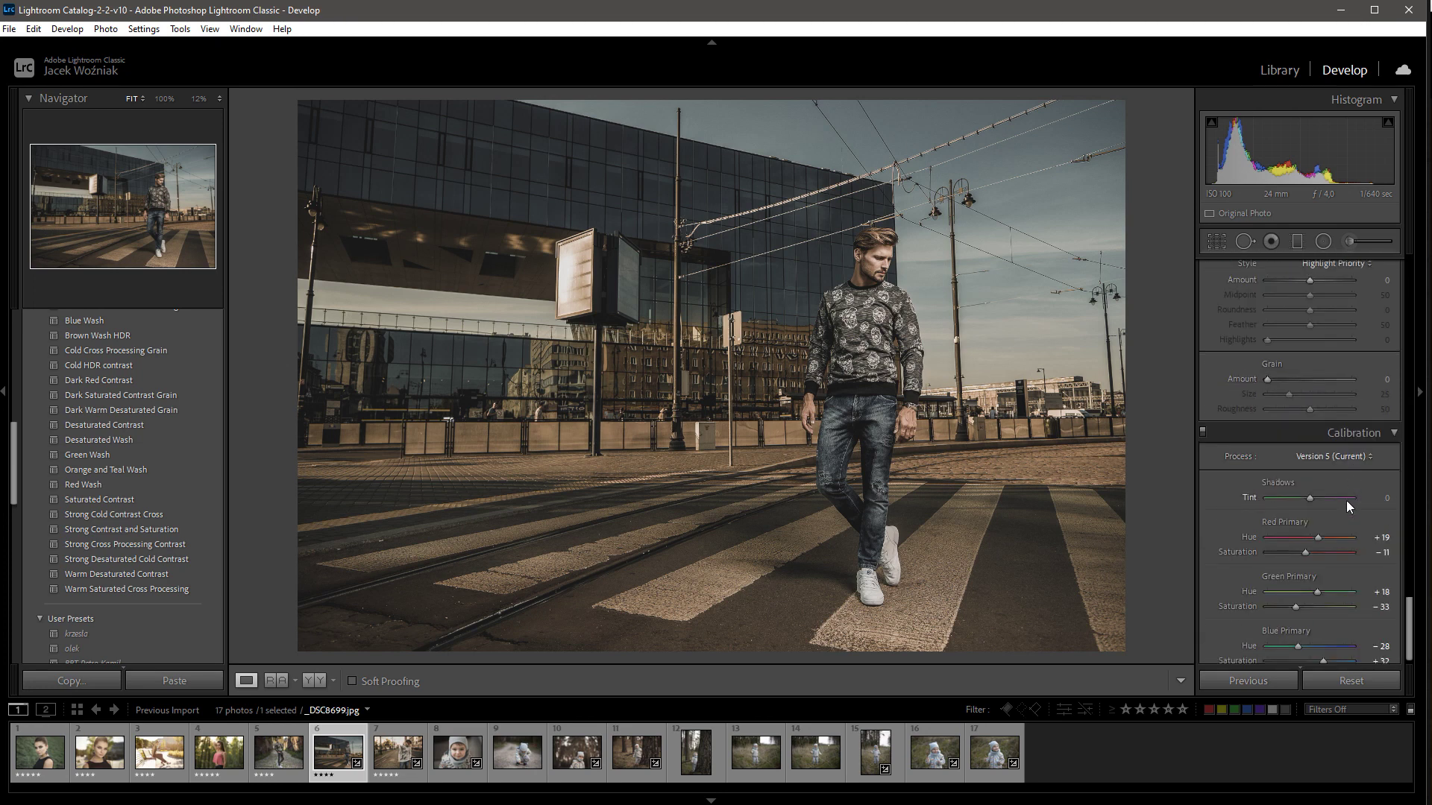
scroll(1331, 648, "up", 3)
scroll(1331, 645, "up", 4)
scroll(1332, 642, "up", 4)
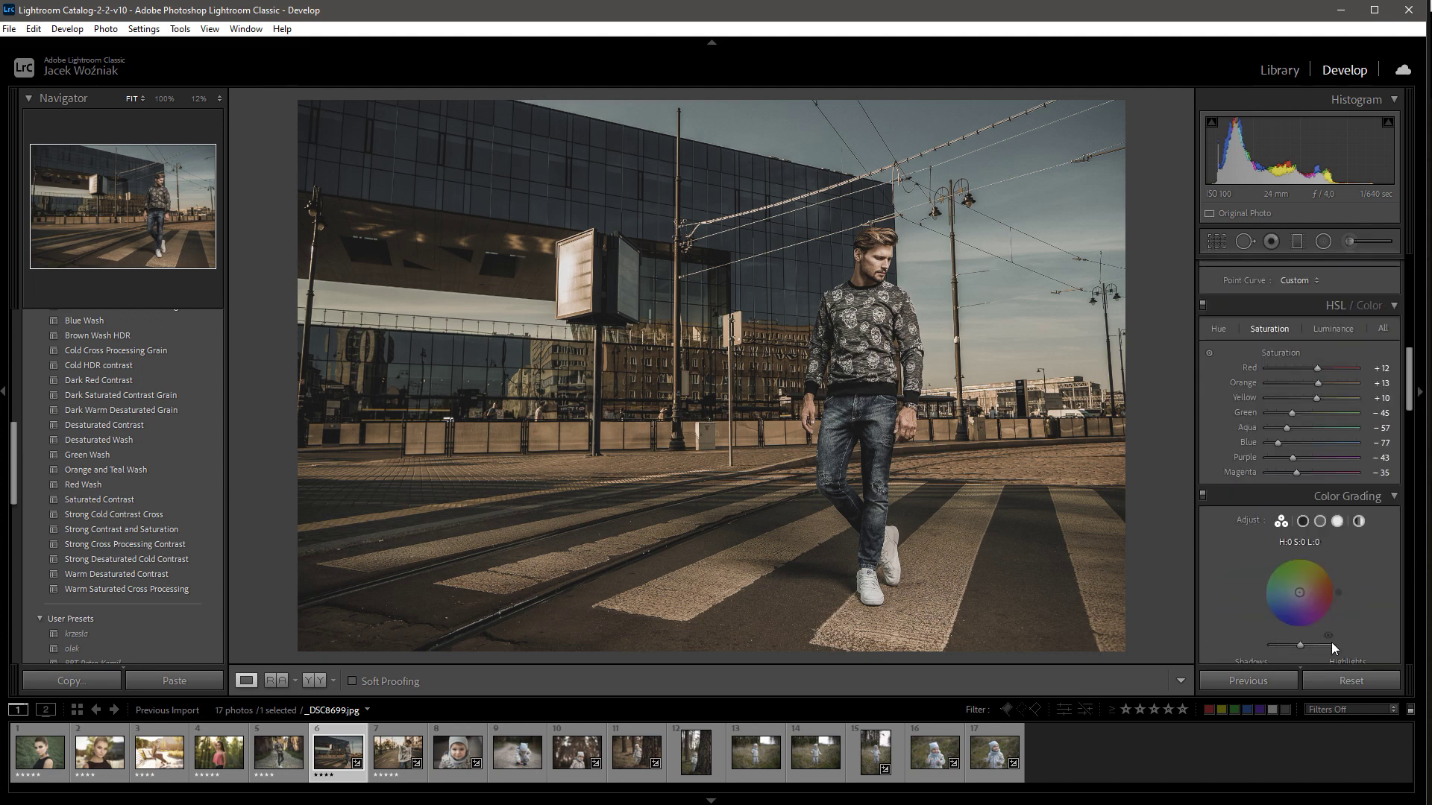
scroll(1332, 642, "up", 2)
scroll(1322, 491, "up", 3)
scroll(1322, 491, "up", 2)
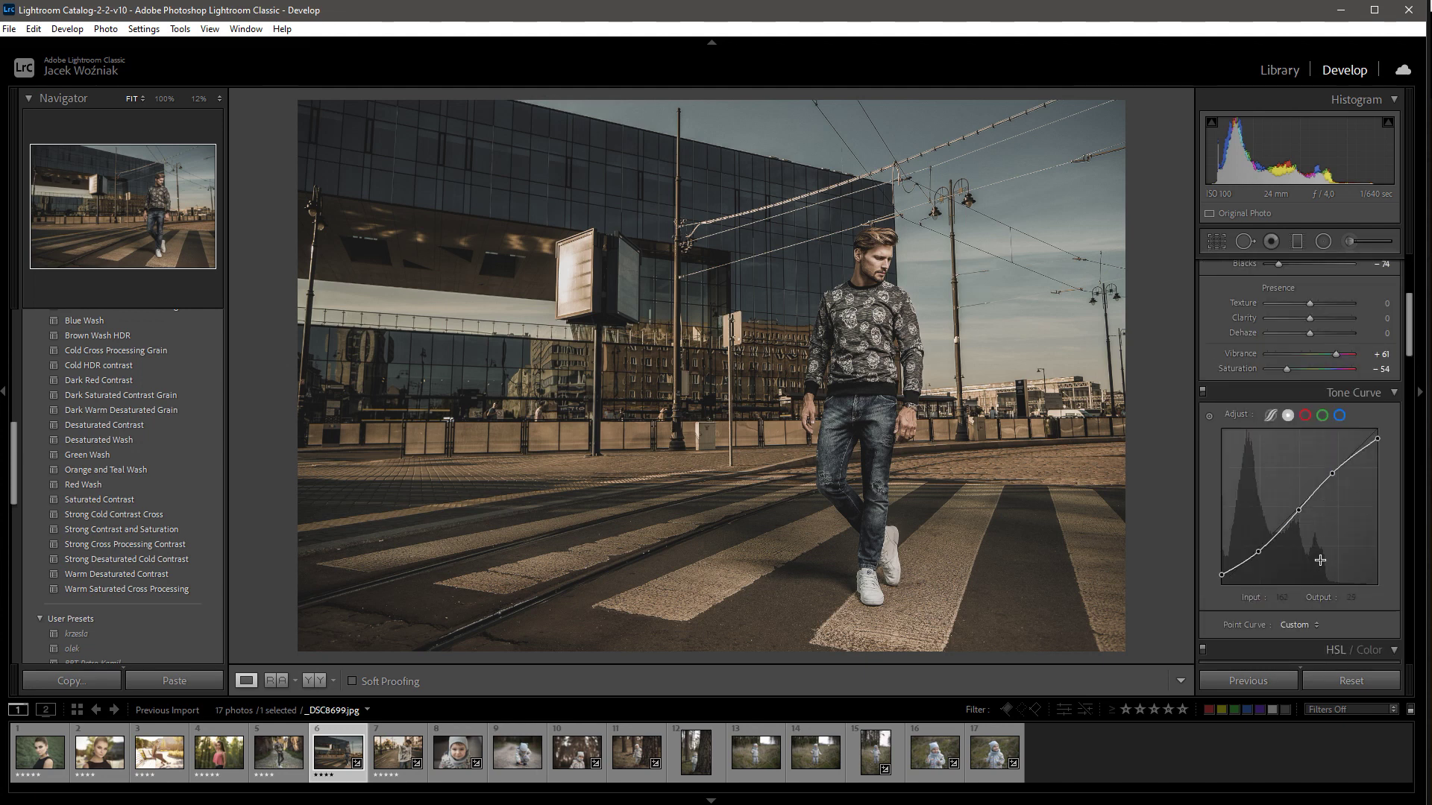
scroll(1321, 559, "up", 3)
scroll(1325, 567, "down", 4)
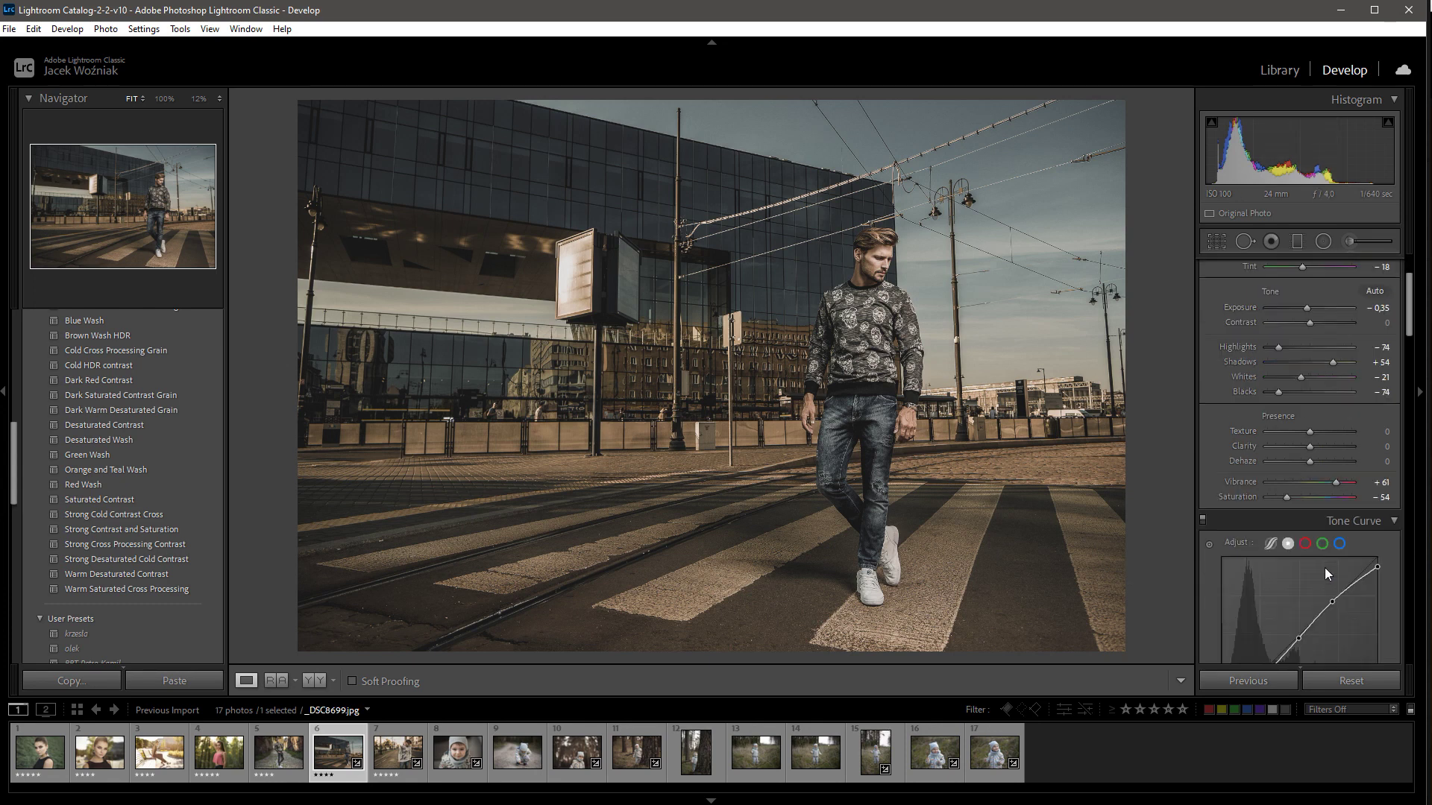
scroll(1323, 570, "down", 5)
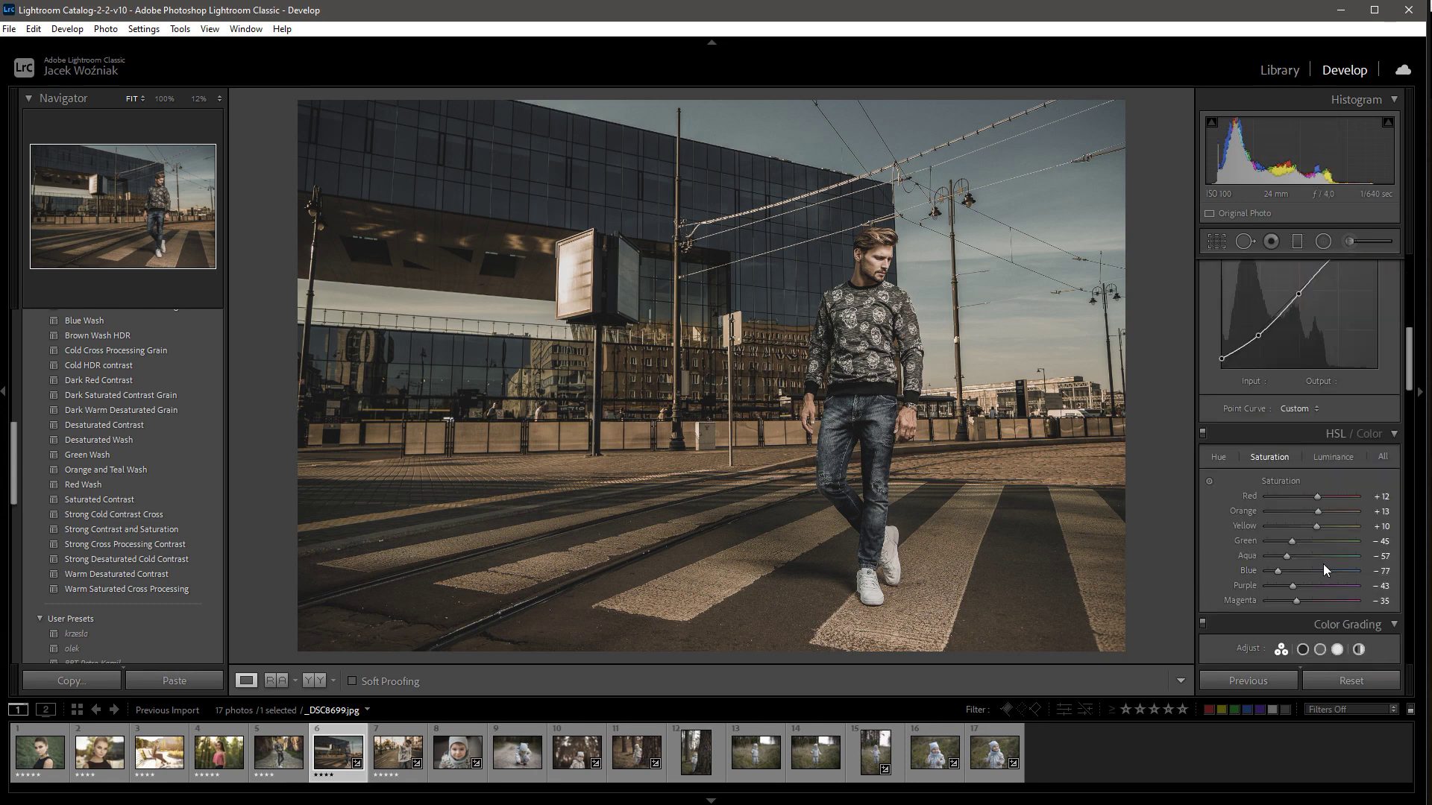
scroll(1323, 564, "up", 2)
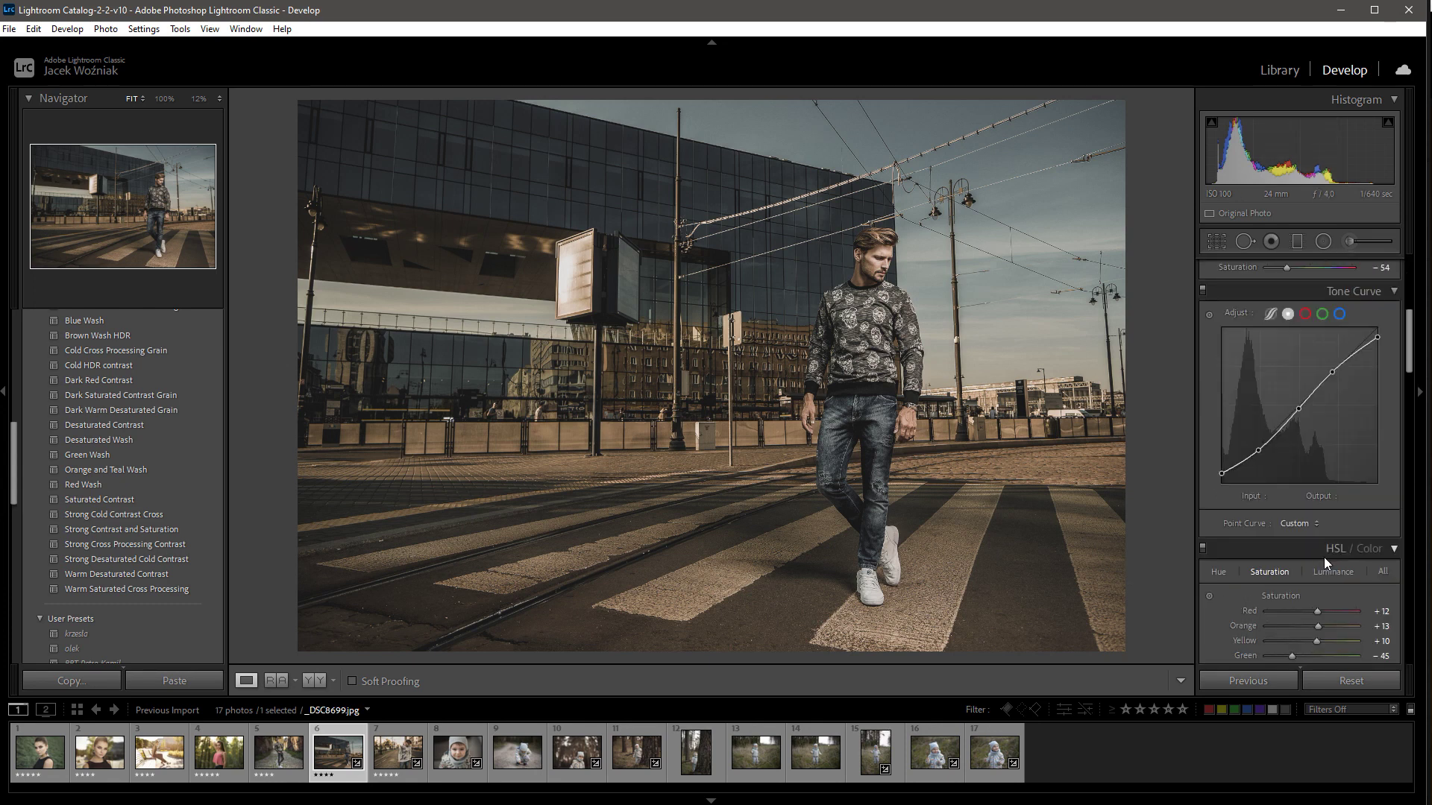